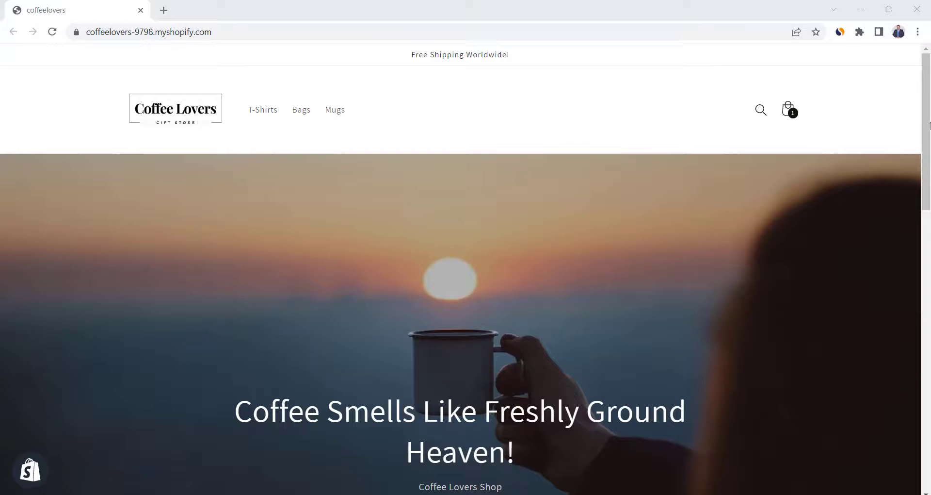
Look through the Coffee Lovers storefront's home page
{"action": "left_click_drag", "start_coordinate": [929, 125], "coordinate": [930, 397]}
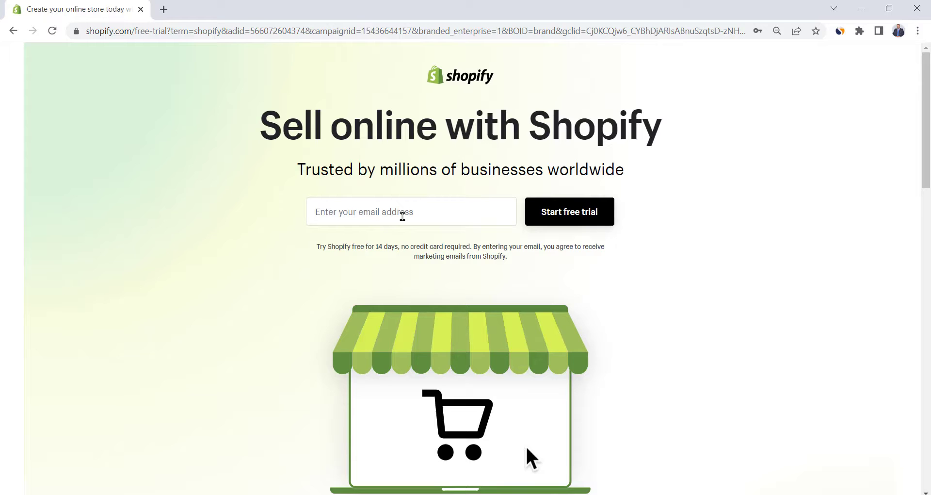
Start the Shopify free trial with the account's email address and skip the introductory questions
{"action": "key", "text": "ctrl+v"}
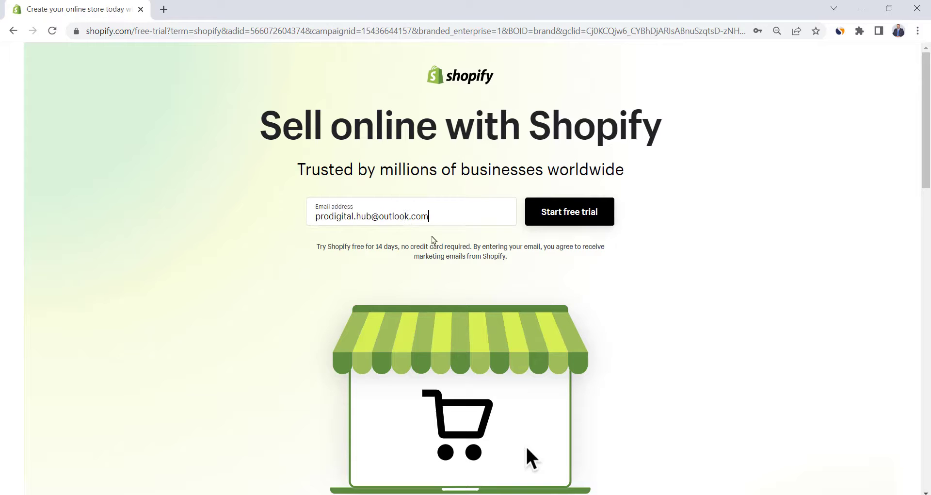
{"action": "left_click", "coordinate": [558, 214]}
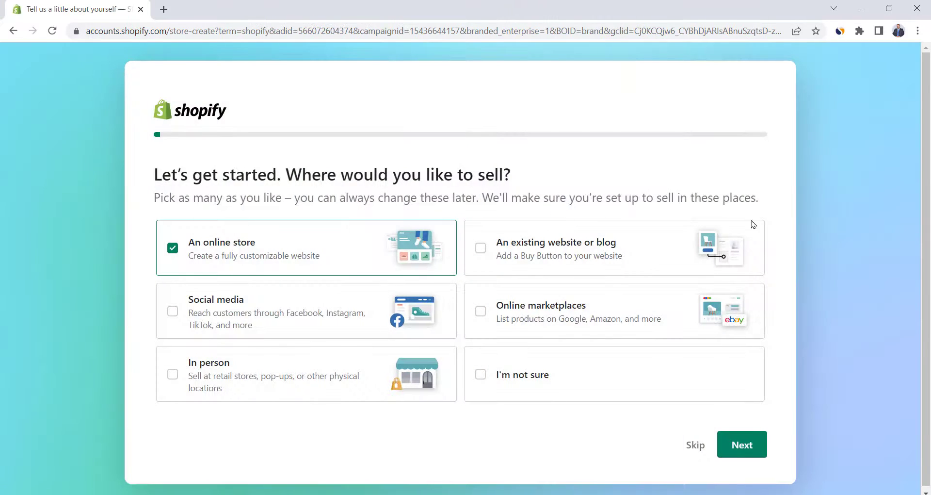
{"action": "left_click", "coordinate": [697, 448]}
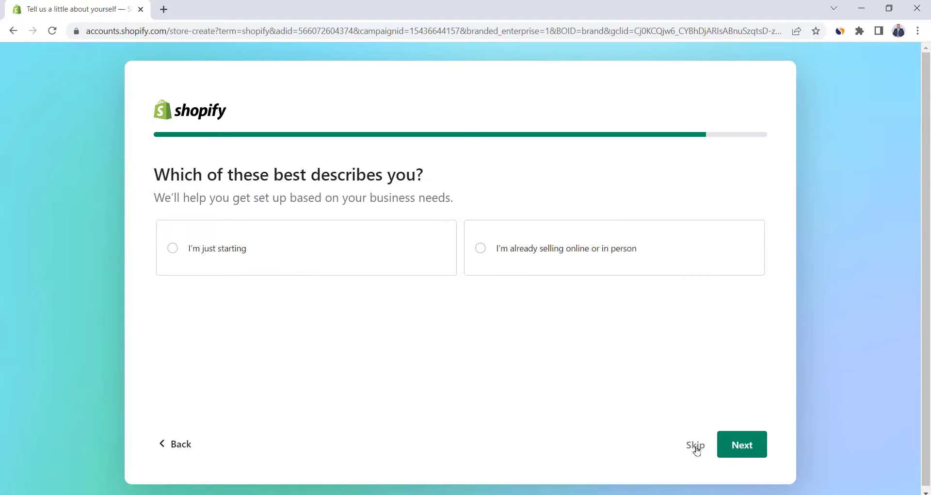
{"action": "left_click", "coordinate": [697, 448]}
Name the new store coffeelovers and continue to account creation
{"action": "left_click", "coordinate": [485, 311]}
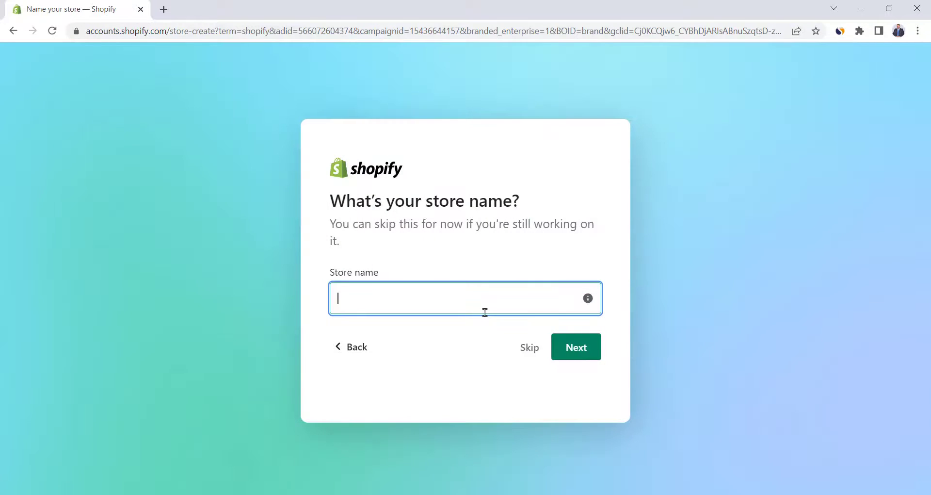
{"action": "type", "text": "co"}
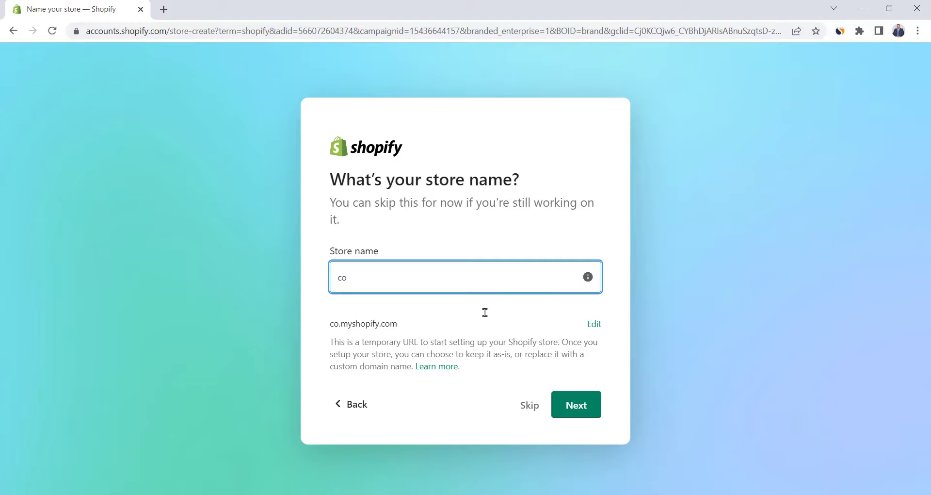
{"action": "type", "text": "ffeelover"}
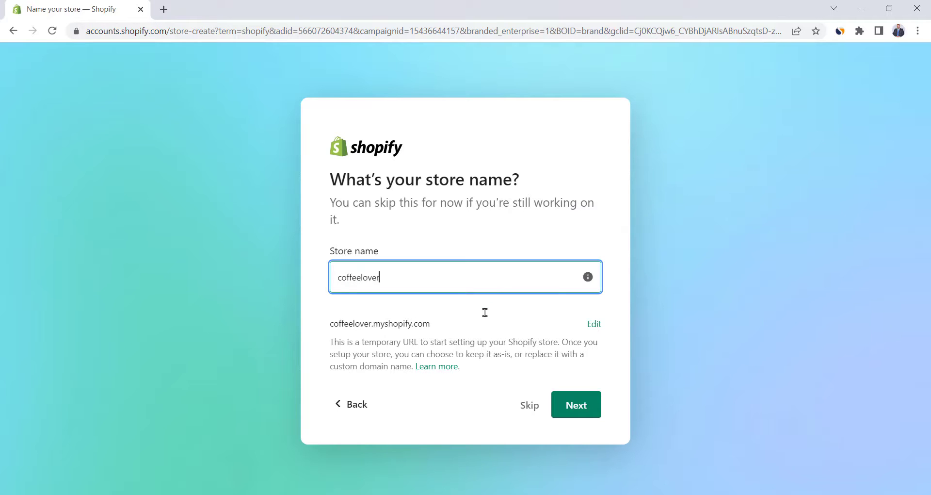
{"action": "left_click", "coordinate": [576, 405]}
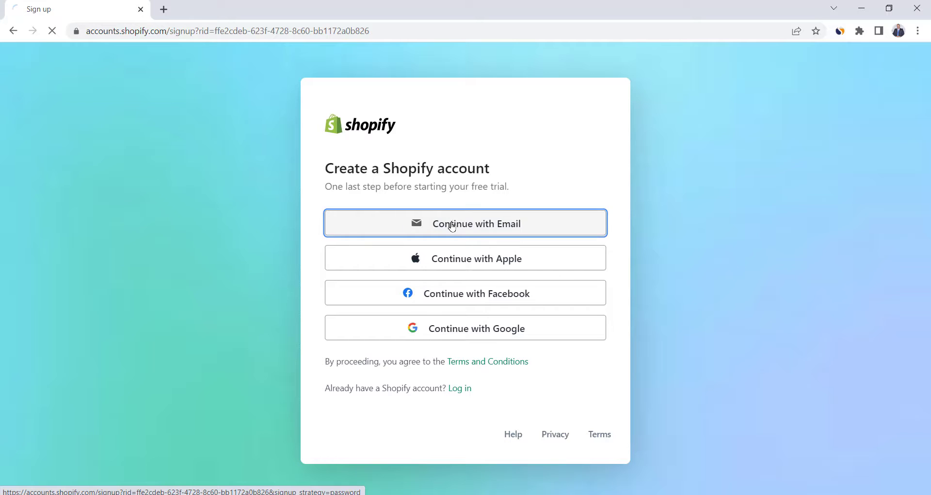
Create the Shopify account with email sign-up, entering the account password
{"action": "left_click", "coordinate": [451, 223]}
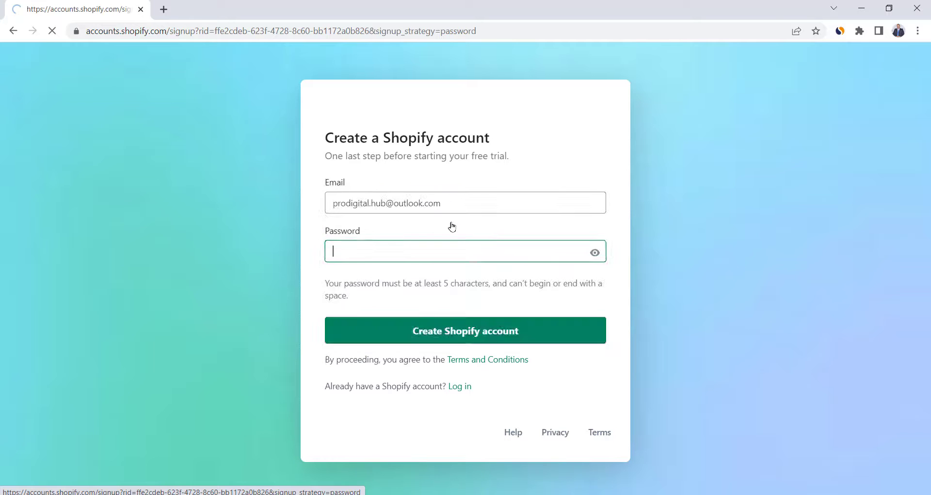
{"action": "key", "text": "ctrl+v"}
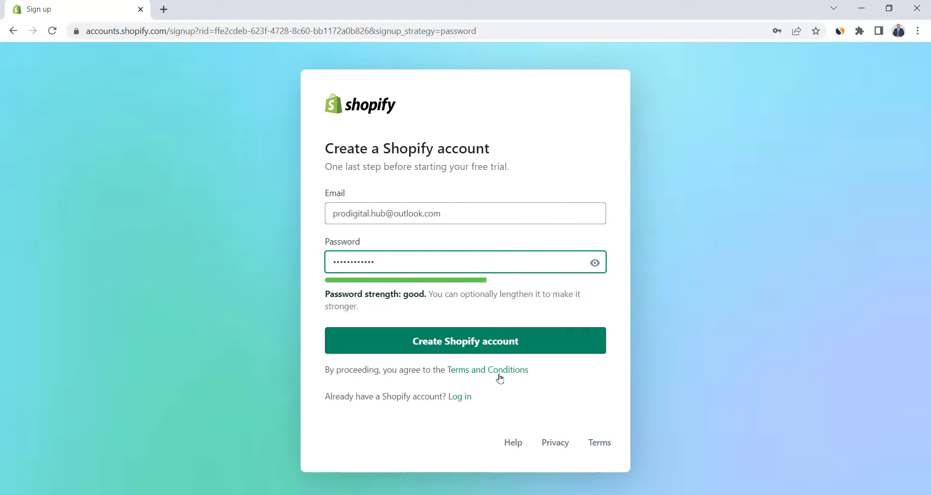
{"action": "left_click", "coordinate": [457, 350]}
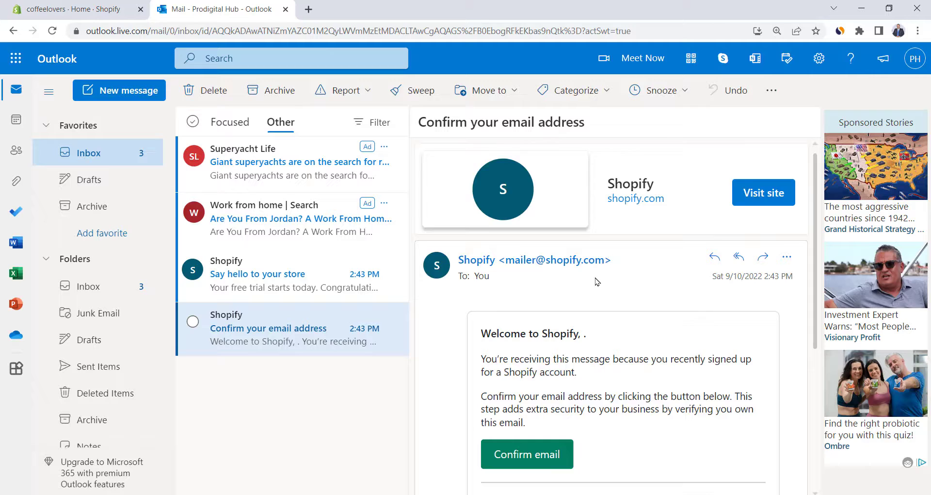
Confirm the Shopify account's email address from the message in the Outlook inbox
{"action": "scroll", "coordinate": [596, 282], "scroll_direction": "down", "scroll_amount": 1}
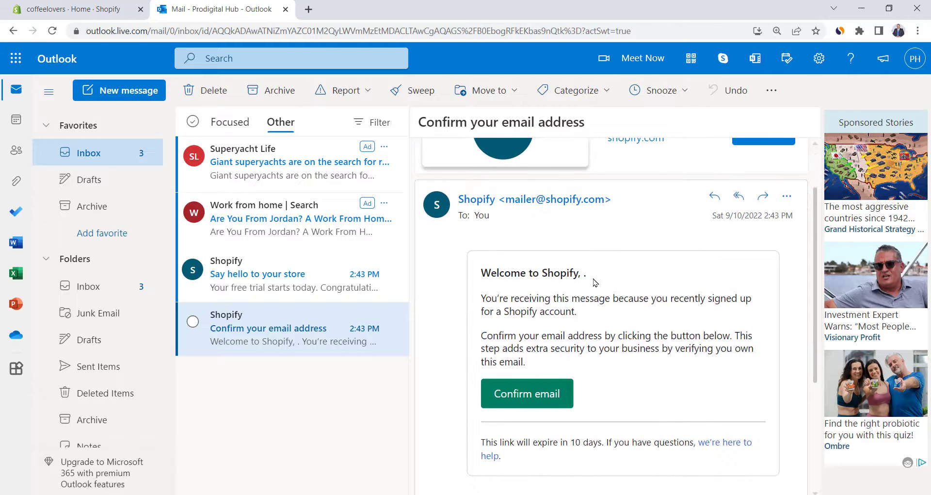
{"action": "left_click", "coordinate": [521, 394]}
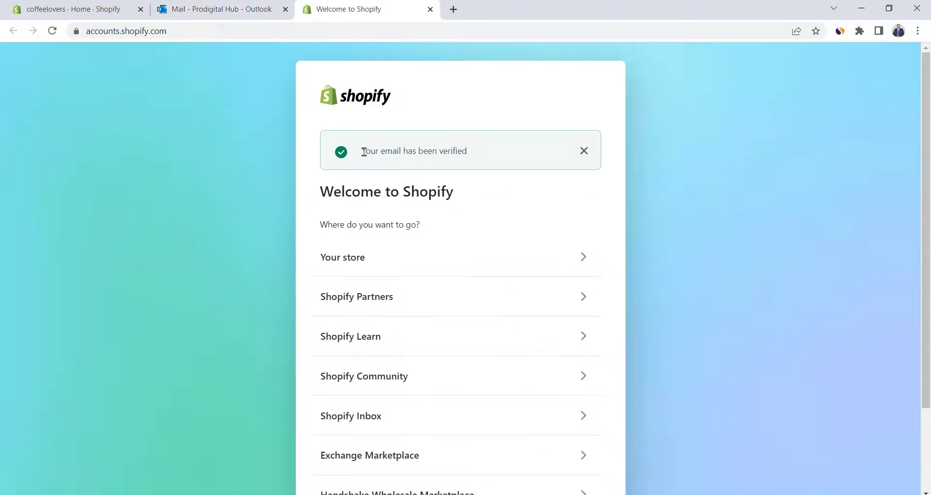
{"action": "left_click_drag", "start_coordinate": [364, 152], "coordinate": [417, 158]}
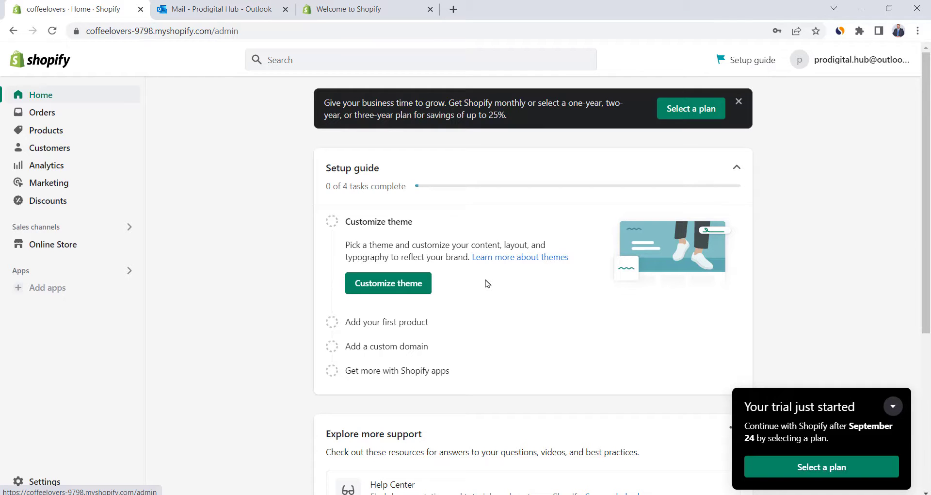
Choose the Basic Shopify plan and review its billing cycle, business address and payment method sections
{"action": "left_click", "coordinate": [686, 114]}
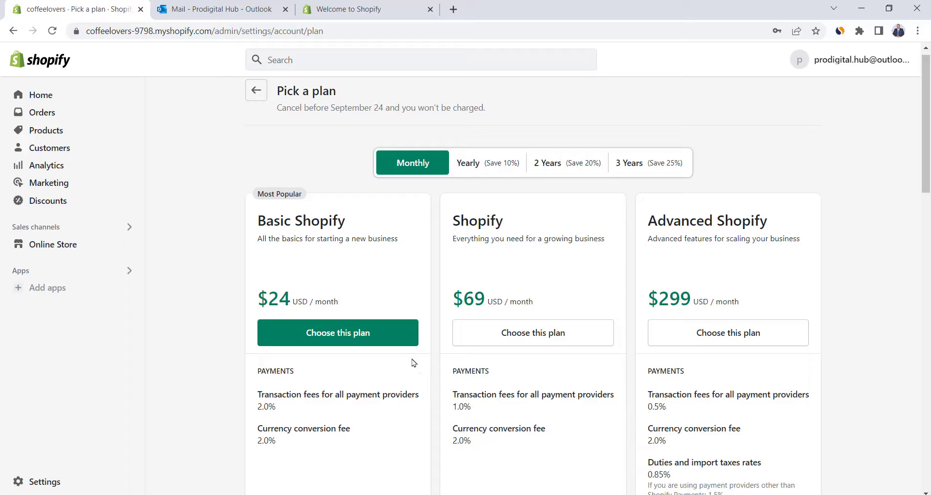
{"action": "left_click", "coordinate": [374, 337]}
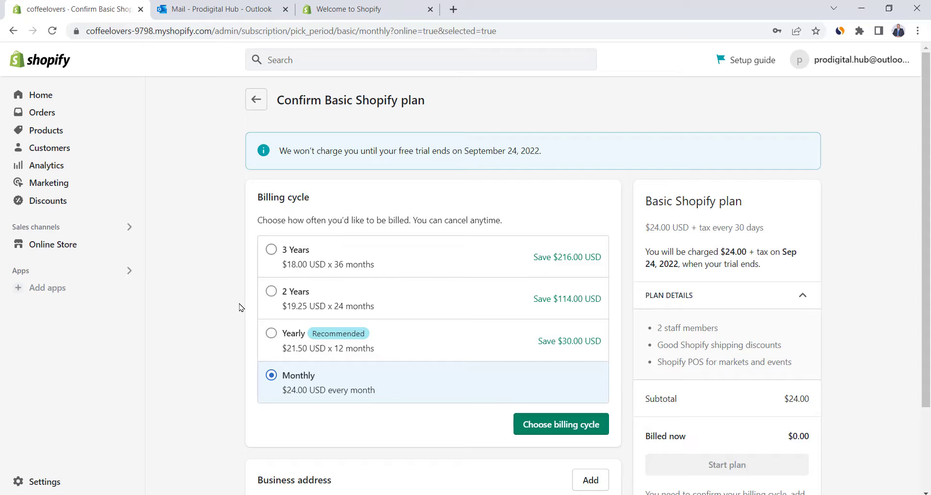
{"action": "scroll", "coordinate": [307, 377], "scroll_direction": "down", "scroll_amount": 2}
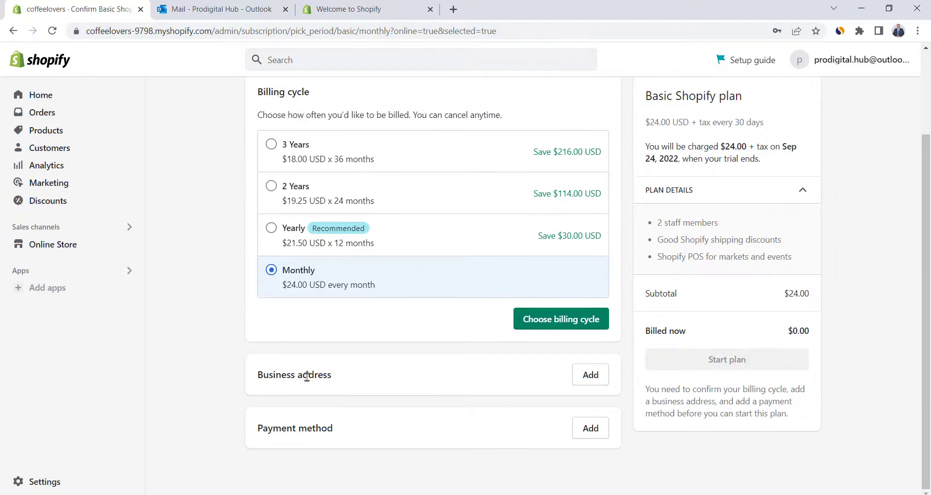
{"action": "left_click_drag", "start_coordinate": [342, 381], "coordinate": [241, 376]}
{"action": "left_click_drag", "start_coordinate": [345, 433], "coordinate": [244, 433]}
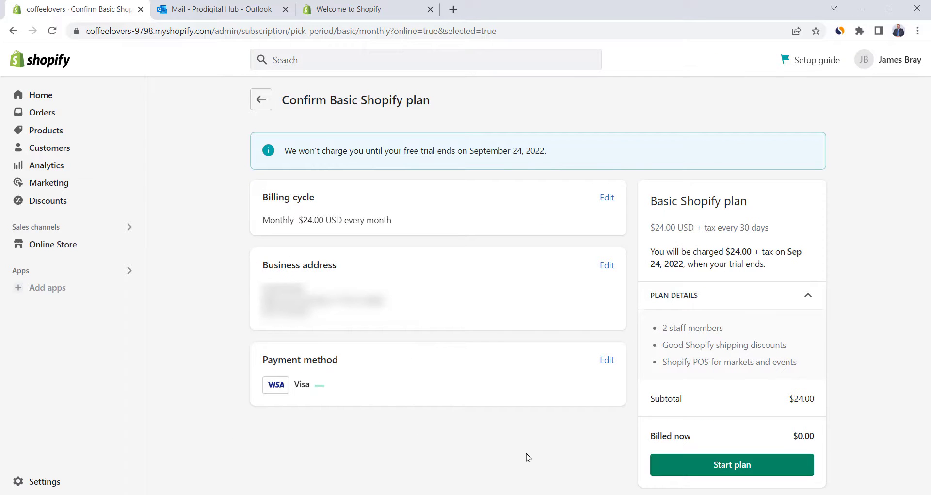
Check the amount billed now and start the Basic Shopify plan
{"action": "left_click_drag", "start_coordinate": [652, 435], "coordinate": [849, 437]}
{"action": "left_click", "coordinate": [852, 440]}
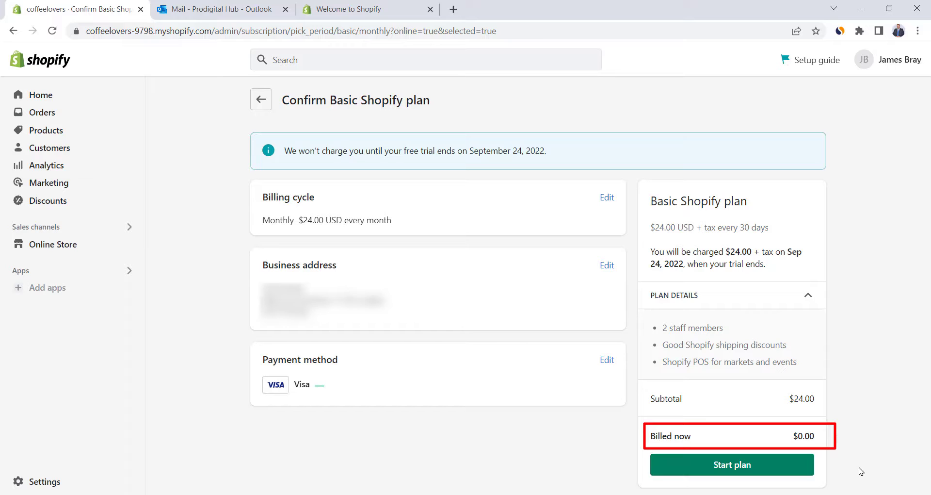
{"action": "left_click", "coordinate": [741, 468]}
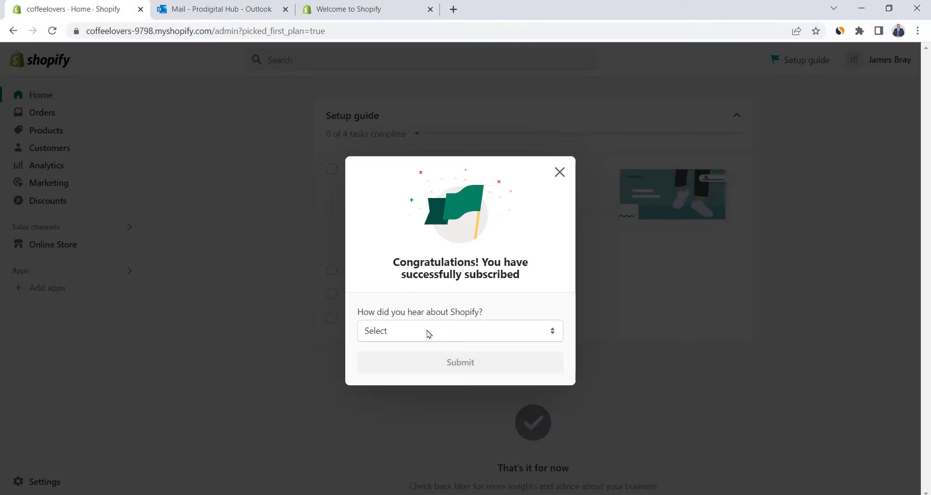
Submit Online video as the answer to how Shopify was heard about
{"action": "left_click", "coordinate": [436, 331]}
{"action": "left_click", "coordinate": [439, 379]}
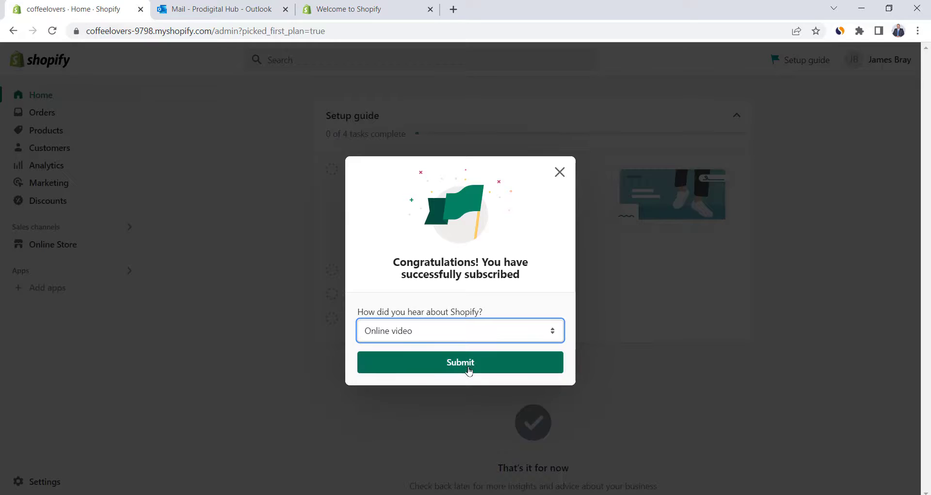
{"action": "left_click", "coordinate": [443, 363]}
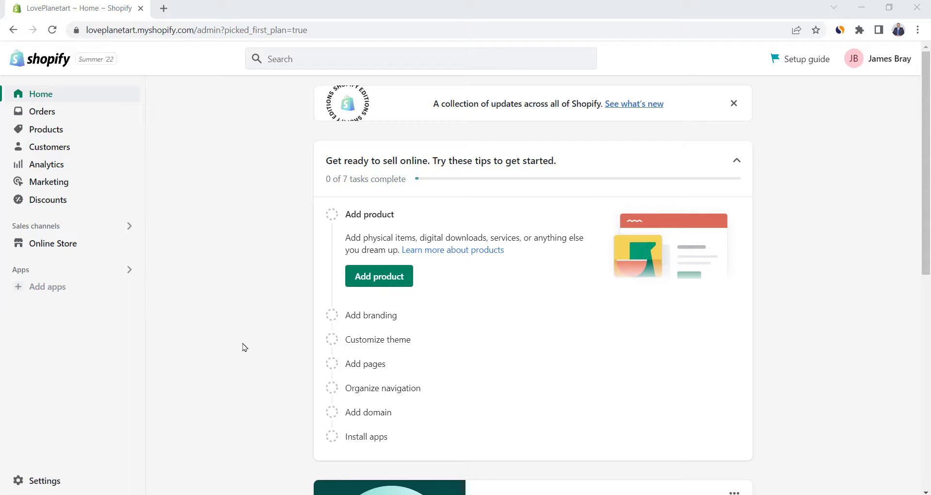
Open the Shopify App Store from the store admin and search it for printful
{"action": "left_click", "coordinate": [47, 287]}
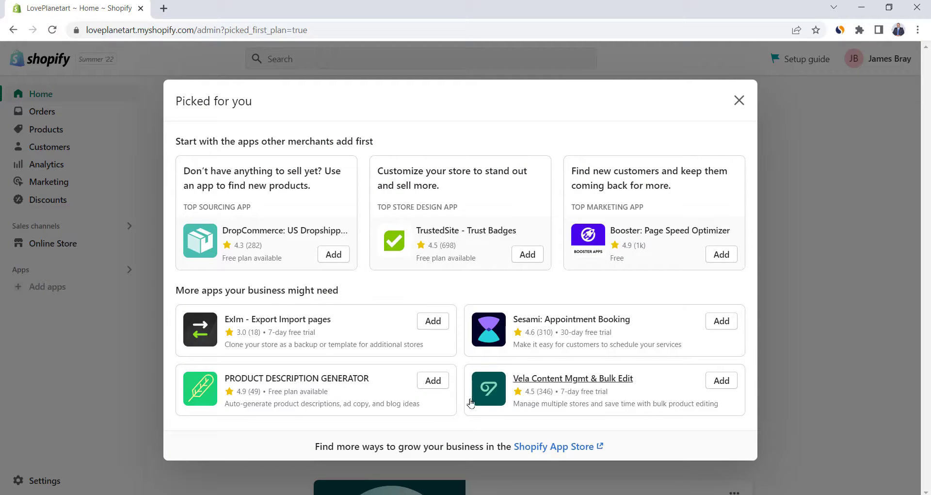
{"action": "left_click", "coordinate": [554, 447]}
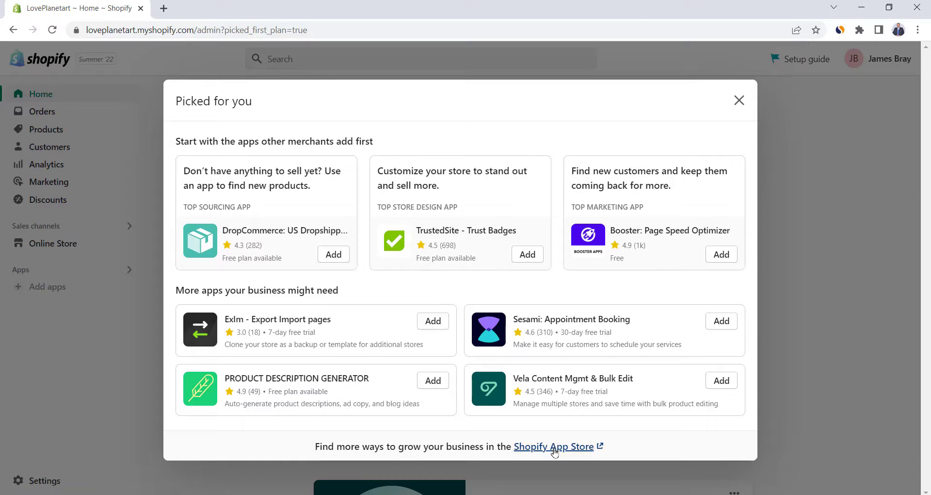
{"action": "left_click", "coordinate": [225, 244]}
{"action": "type", "text": "printful"}
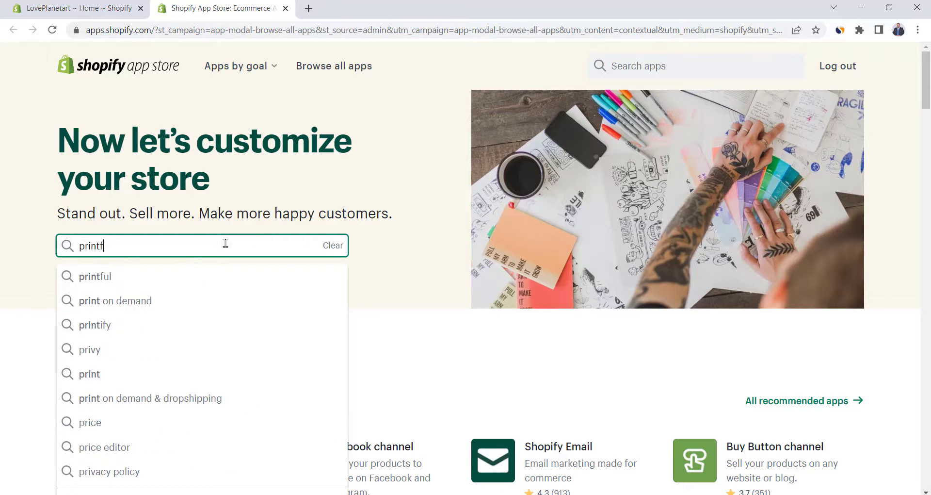
{"action": "left_click", "coordinate": [144, 281]}
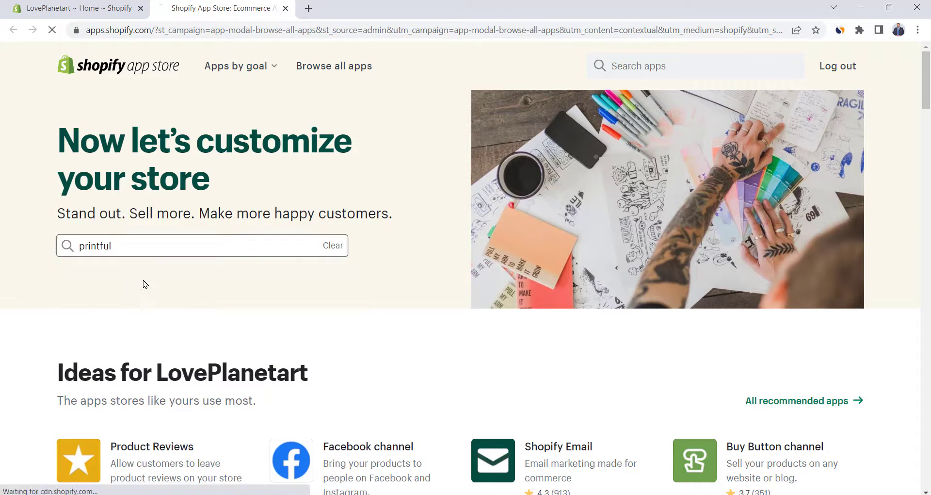
Install the Printful: Print on Demand app on the store
{"action": "scroll", "coordinate": [352, 254], "scroll_direction": "down", "scroll_amount": 1}
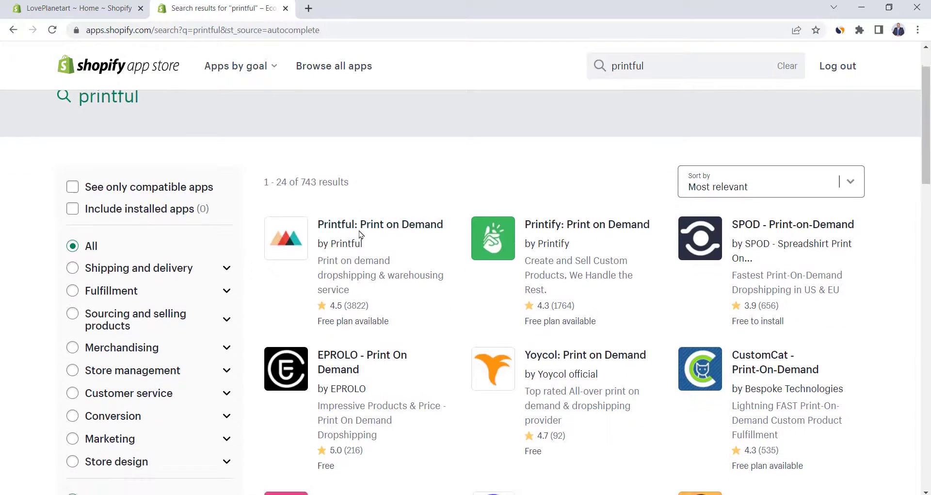
{"action": "left_click", "coordinate": [405, 227]}
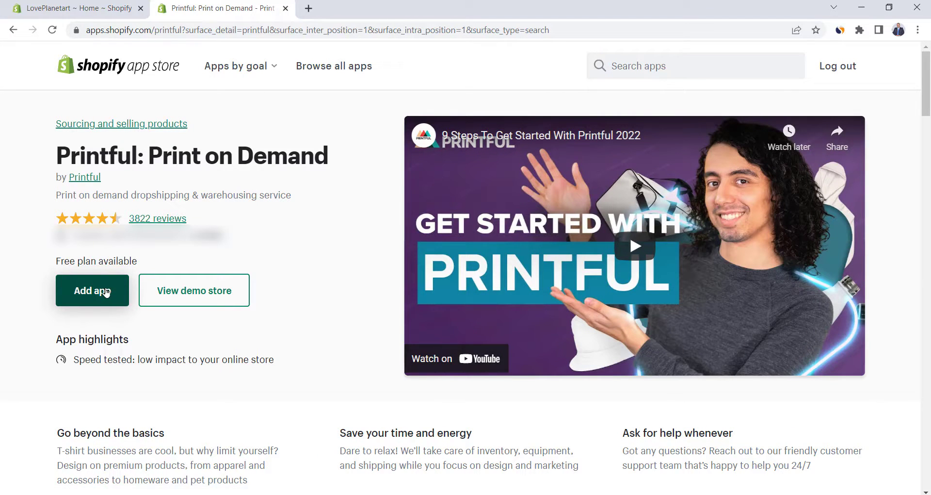
{"action": "left_click", "coordinate": [106, 293]}
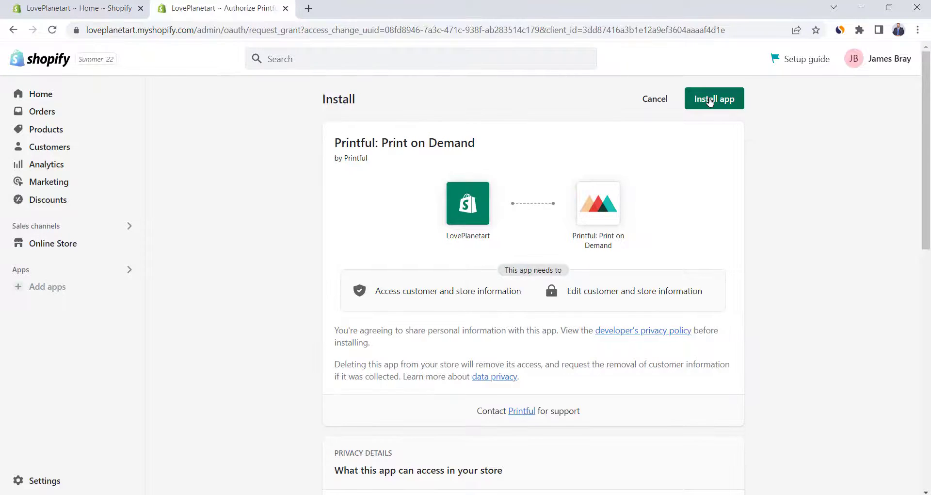
{"action": "left_click", "coordinate": [710, 99]}
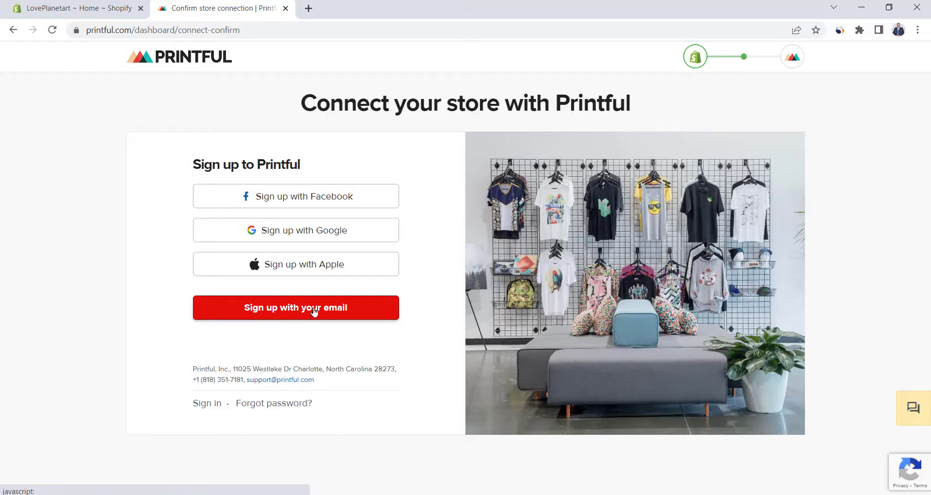
Sign up to Printful with an email address and answer what it will be used for
{"action": "left_click", "coordinate": [312, 308]}
{"action": "left_click", "coordinate": [275, 215]}
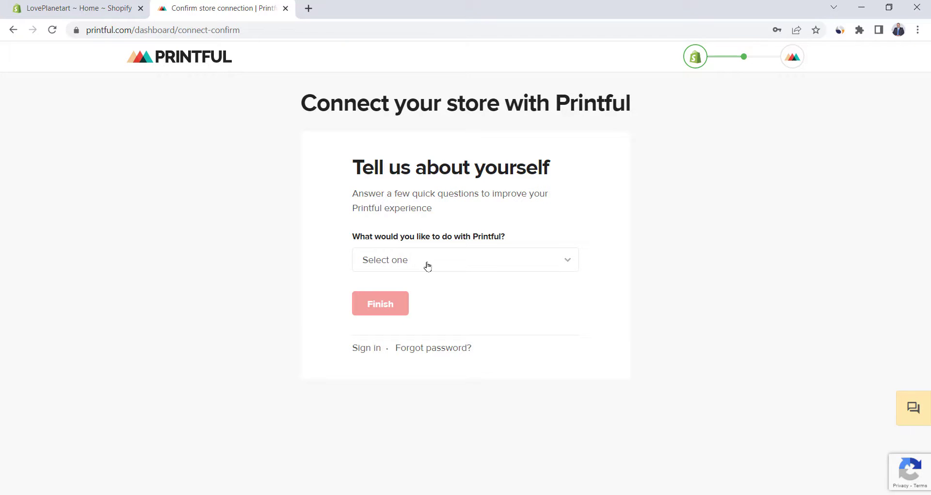
{"action": "left_click", "coordinate": [427, 266]}
{"action": "left_click", "coordinate": [426, 363]}
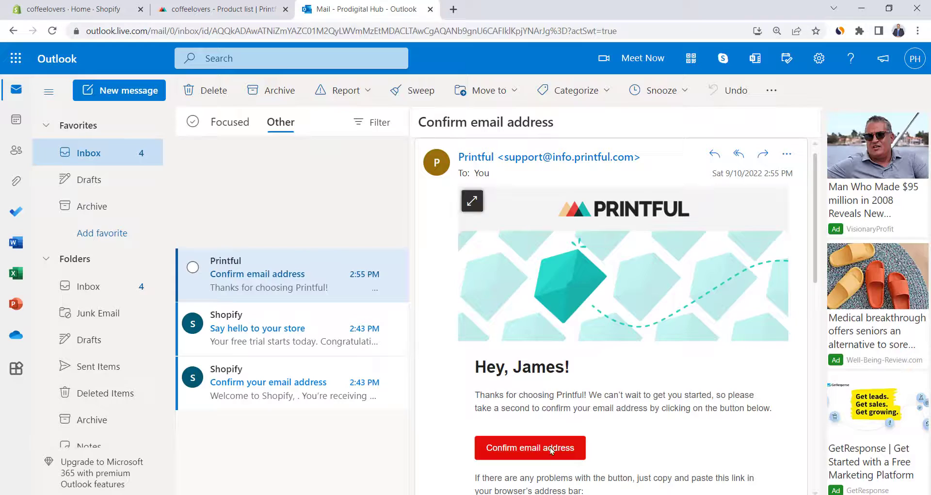
Confirm the Printful account's email address from its Outlook message and close the extra browser tabs
{"action": "left_click", "coordinate": [552, 451]}
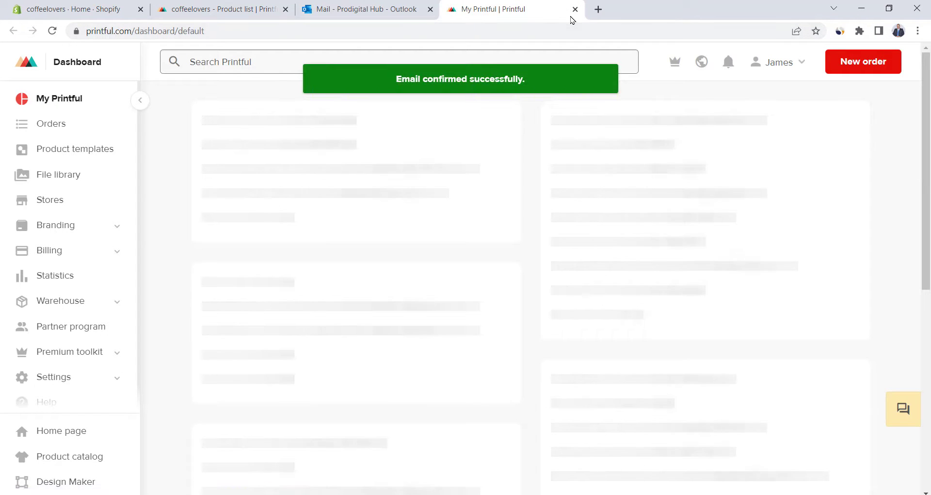
{"action": "left_click", "coordinate": [285, 9]}
{"action": "left_click", "coordinate": [285, 9]}
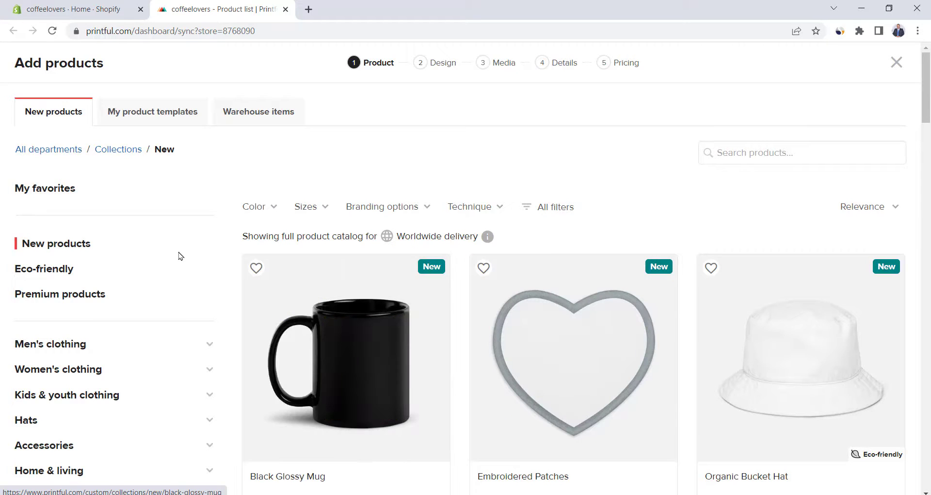
Browse the product catalog's categories, including men's T-shirts, women's tank tops, accessories, and home and living
{"action": "scroll", "coordinate": [179, 257], "scroll_direction": "down", "scroll_amount": 3}
{"action": "left_click", "coordinate": [143, 223]}
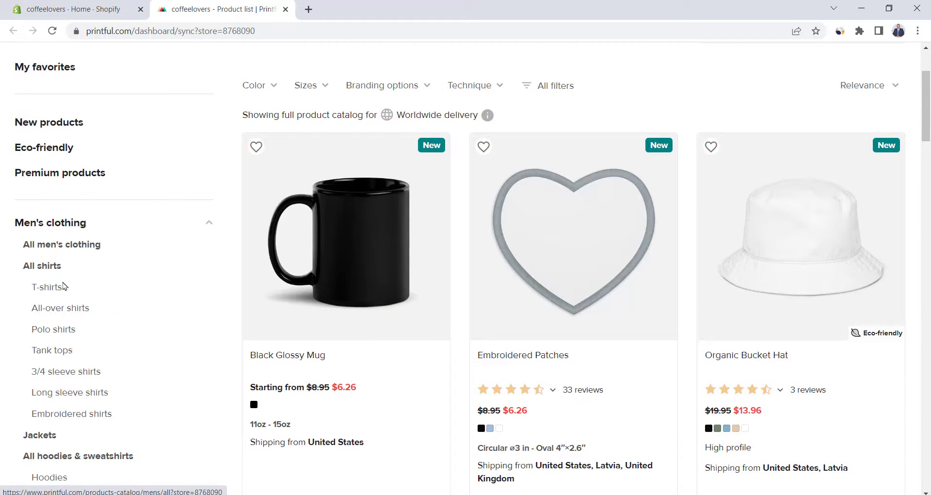
{"action": "left_click", "coordinate": [61, 287]}
{"action": "scroll", "coordinate": [115, 249], "scroll_direction": "down", "scroll_amount": 6}
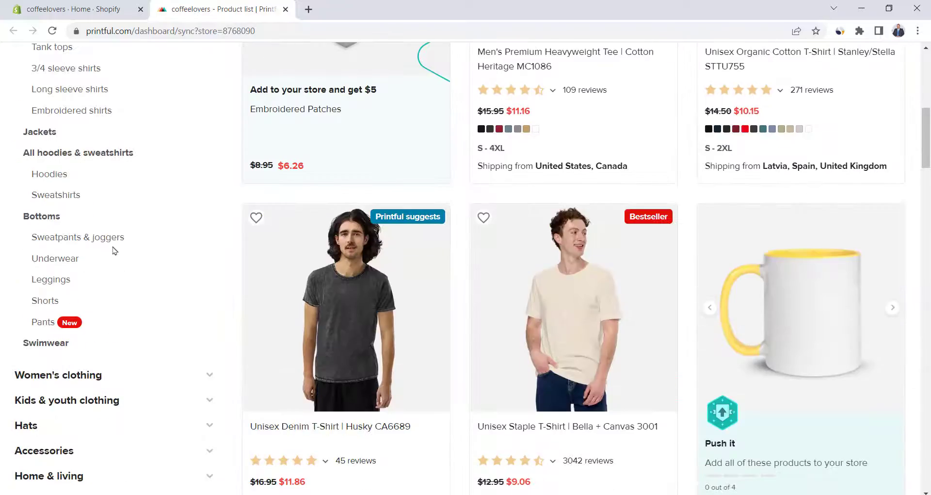
{"action": "scroll", "coordinate": [68, 250], "scroll_direction": "up", "scroll_amount": 4}
{"action": "scroll", "coordinate": [116, 291], "scroll_direction": "down", "scroll_amount": 7}
{"action": "left_click", "coordinate": [114, 253]}
{"action": "scroll", "coordinate": [112, 262], "scroll_direction": "up", "scroll_amount": 8}
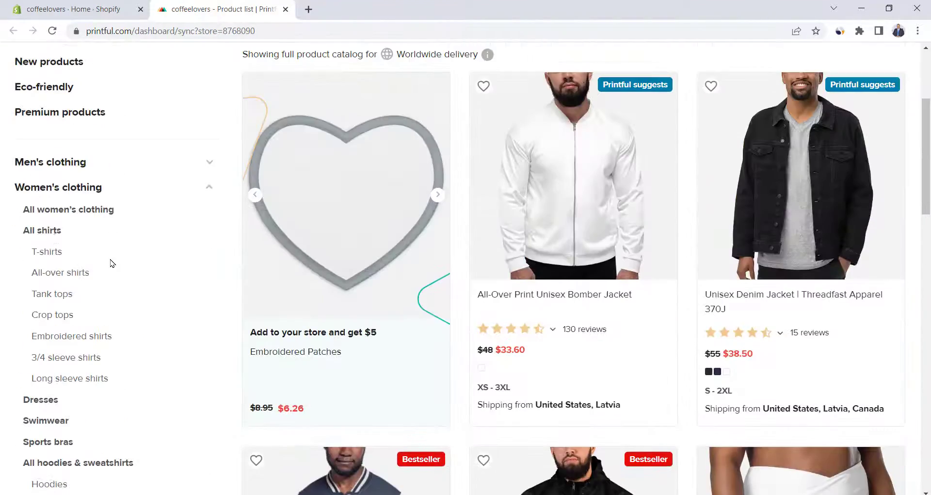
{"action": "left_click", "coordinate": [88, 291]}
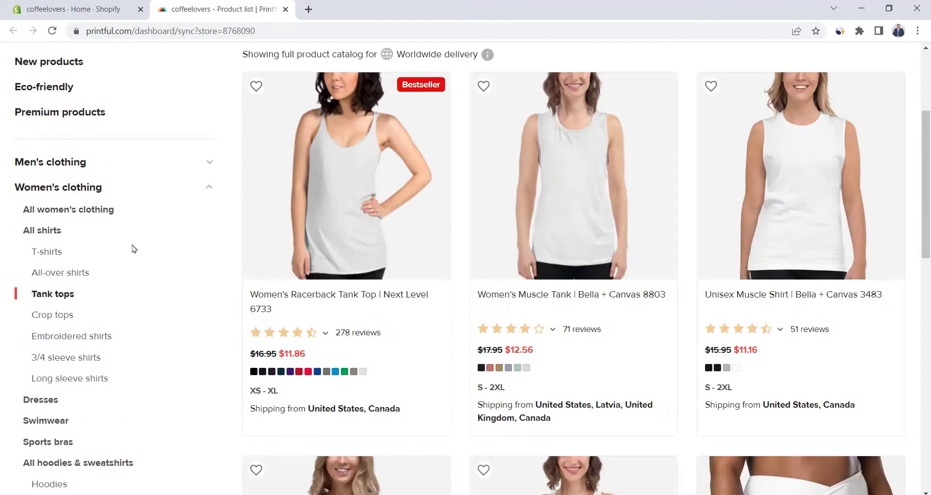
{"action": "scroll", "coordinate": [146, 262], "scroll_direction": "down", "scroll_amount": 9}
{"action": "left_click", "coordinate": [184, 286]}
{"action": "left_click", "coordinate": [204, 279]}
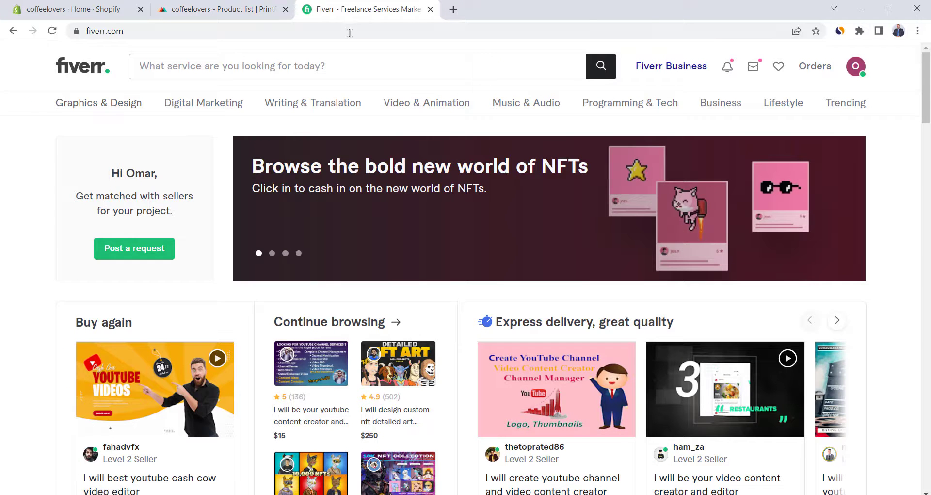
Search Fiverr for pod designs and look through the print-on-demand design services on offer
{"action": "left_click", "coordinate": [397, 71]}
{"action": "type", "text": "pod de"}
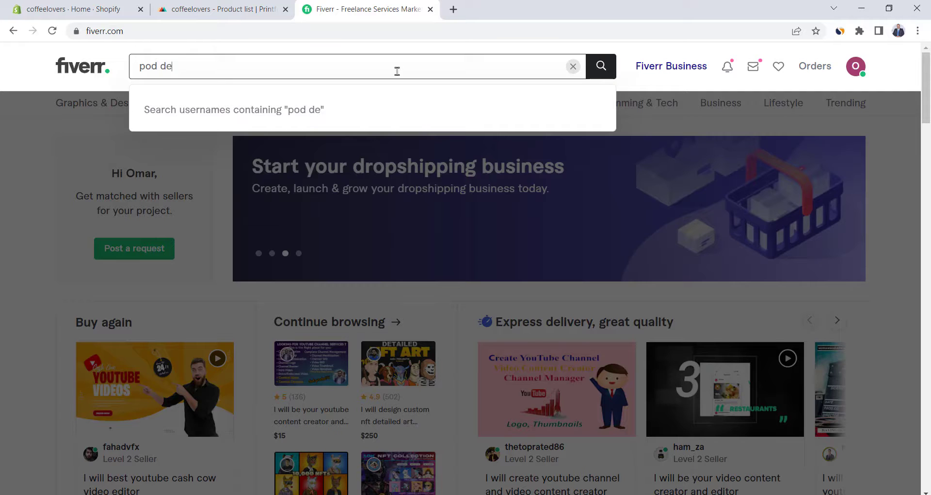
{"action": "type", "text": "signs"}
{"action": "key", "text": "Return"}
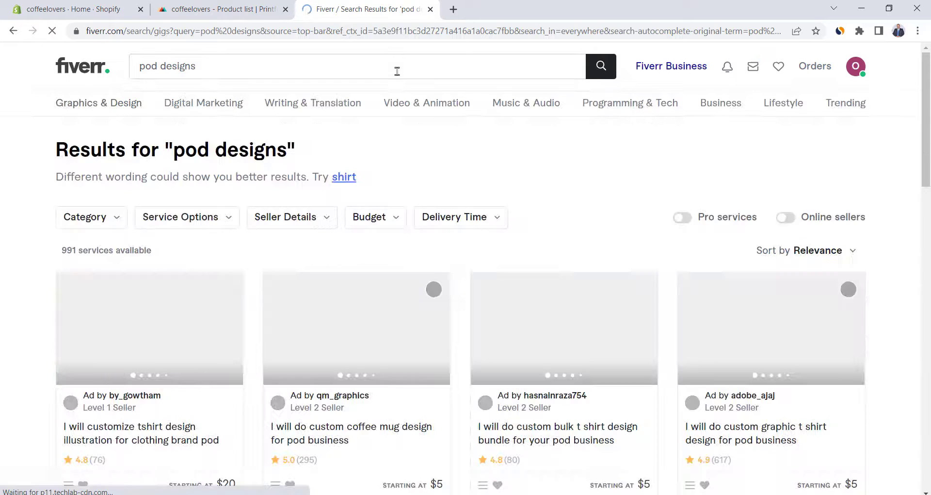
{"action": "scroll", "coordinate": [428, 158], "scroll_direction": "down", "scroll_amount": 2}
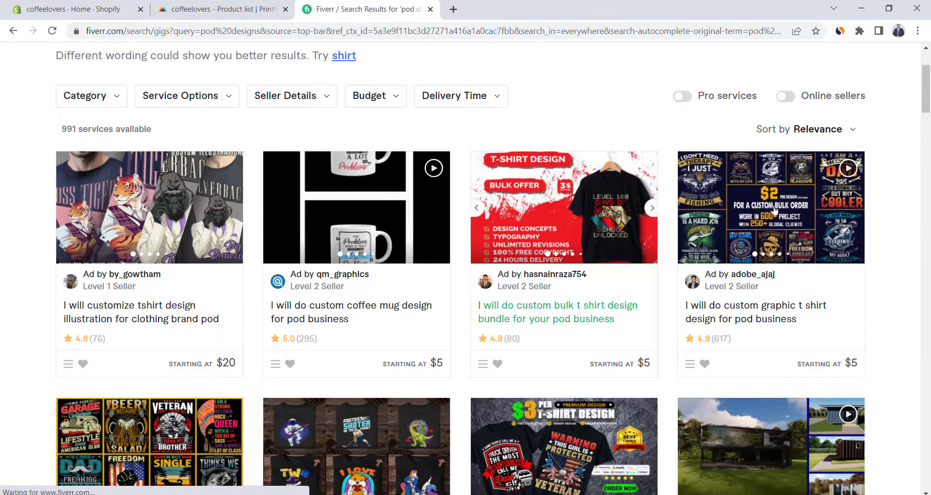
{"action": "scroll", "coordinate": [774, 210], "scroll_direction": "down", "scroll_amount": 4}
{"action": "scroll", "coordinate": [377, 270], "scroll_direction": "down", "scroll_amount": 6}
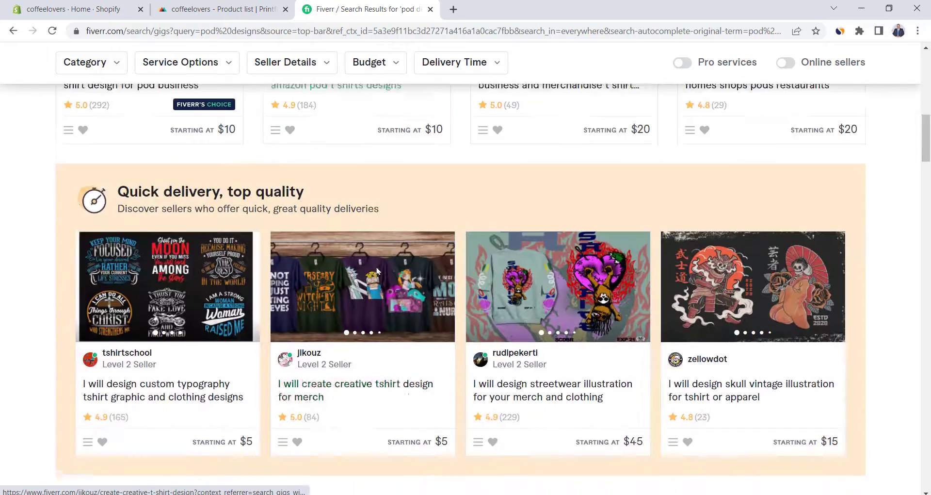
{"action": "scroll", "coordinate": [377, 270], "scroll_direction": "down", "scroll_amount": 5}
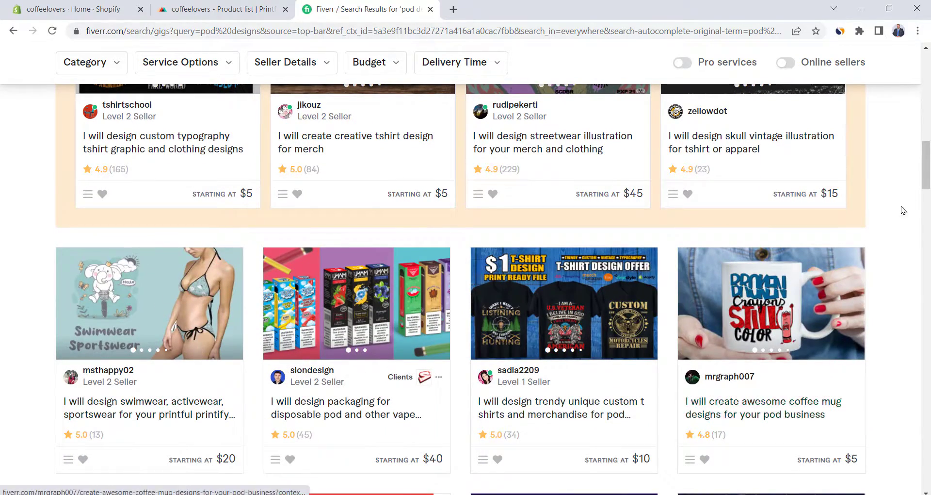
{"action": "left_click_drag", "start_coordinate": [926, 165], "coordinate": [926, 73]}
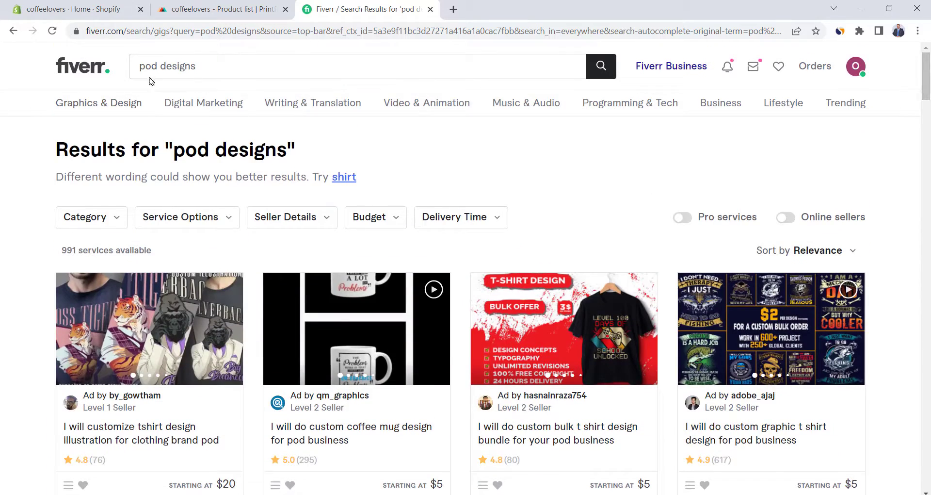
{"action": "key", "text": "alt+Left"}
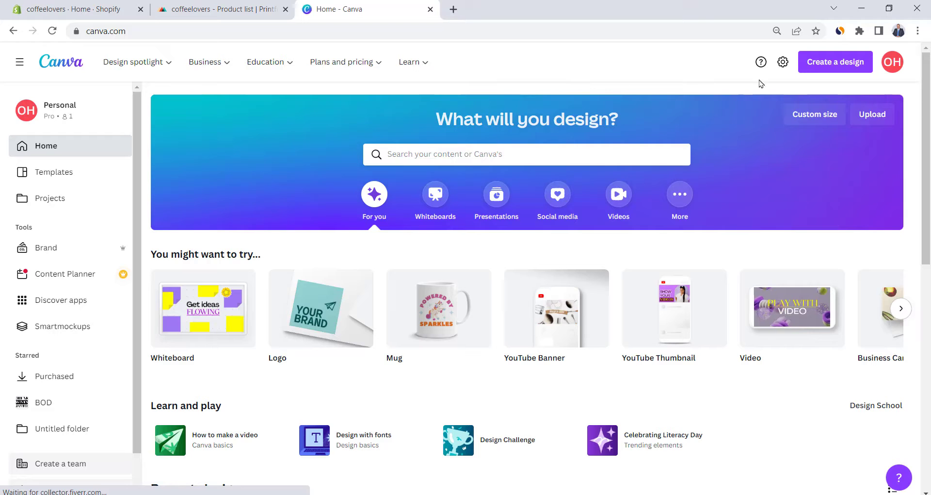
Create a new Canva design with a custom size of 4050 × 5100 px
{"action": "left_click", "coordinate": [824, 71]}
{"action": "left_click", "coordinate": [709, 348]}
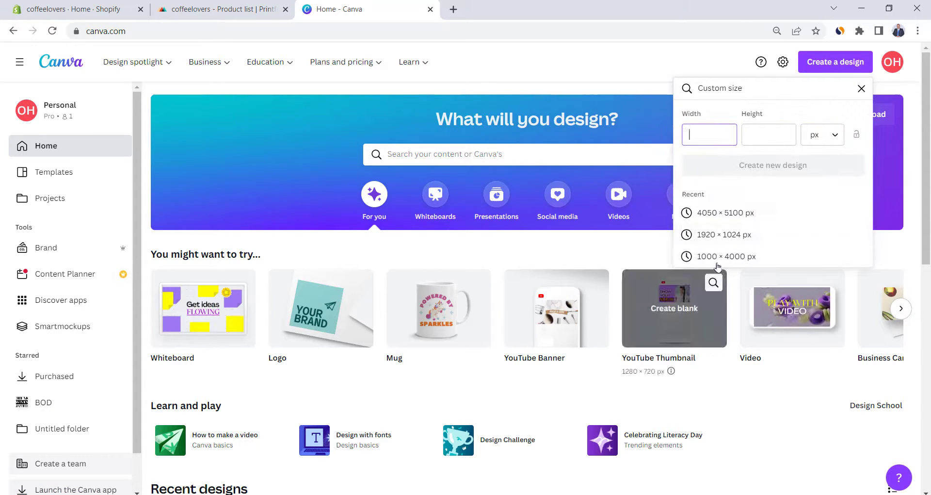
{"action": "type", "text": "40"}
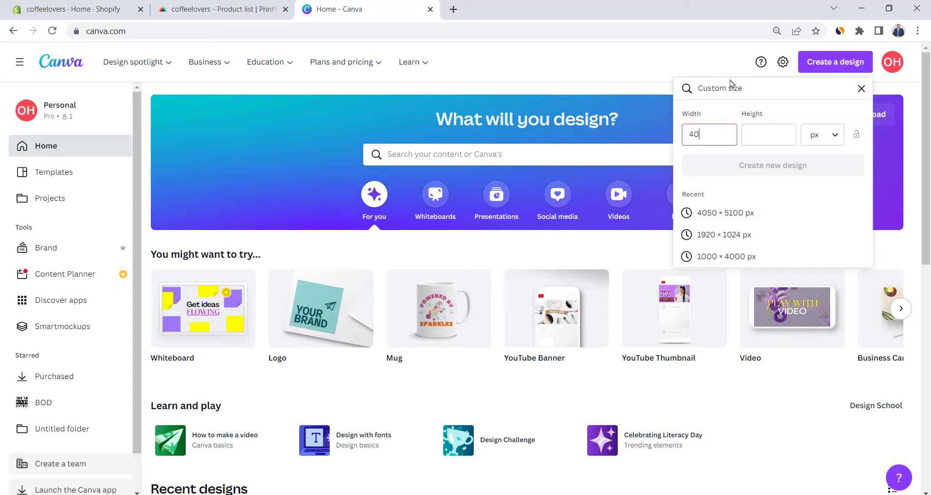
{"action": "type", "text": "50"}
{"action": "type", "text": "5100"}
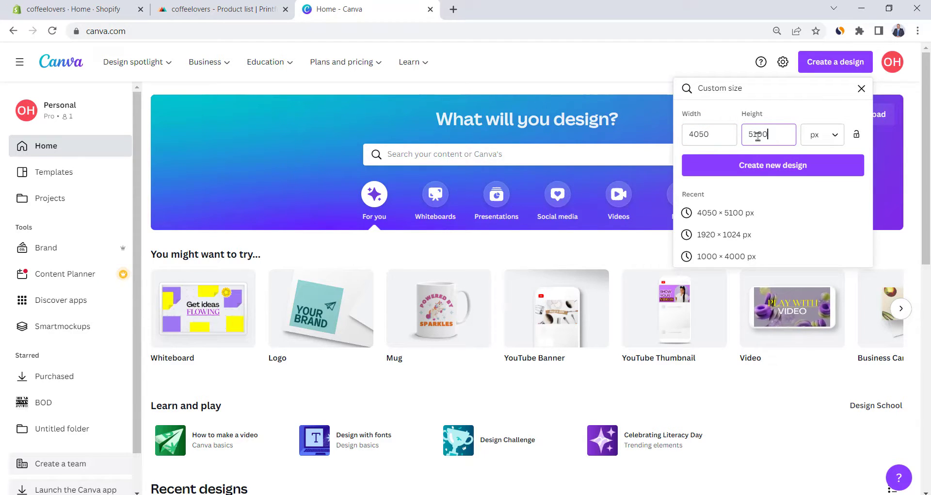
{"action": "key", "text": "Return"}
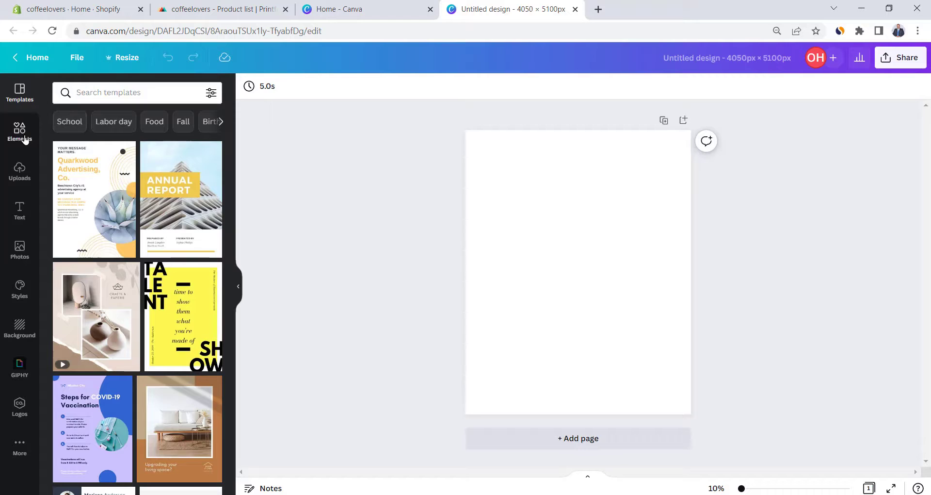
Search the elements for hot coffee cup and add the woodcut-style steaming cup and saucer, enlarged across the lower page
{"action": "left_click", "coordinate": [31, 136]}
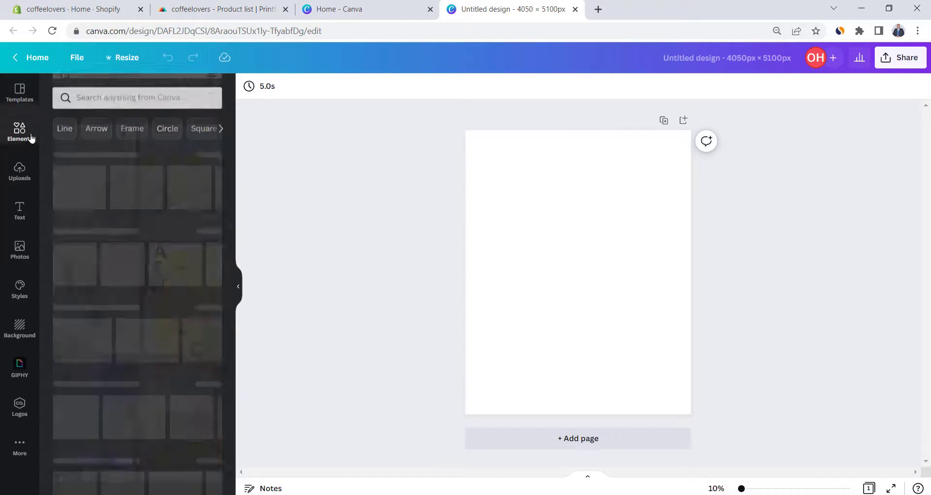
{"action": "left_click", "coordinate": [143, 93]}
{"action": "type", "text": "hot coffee cup"}
{"action": "key", "text": "Return"}
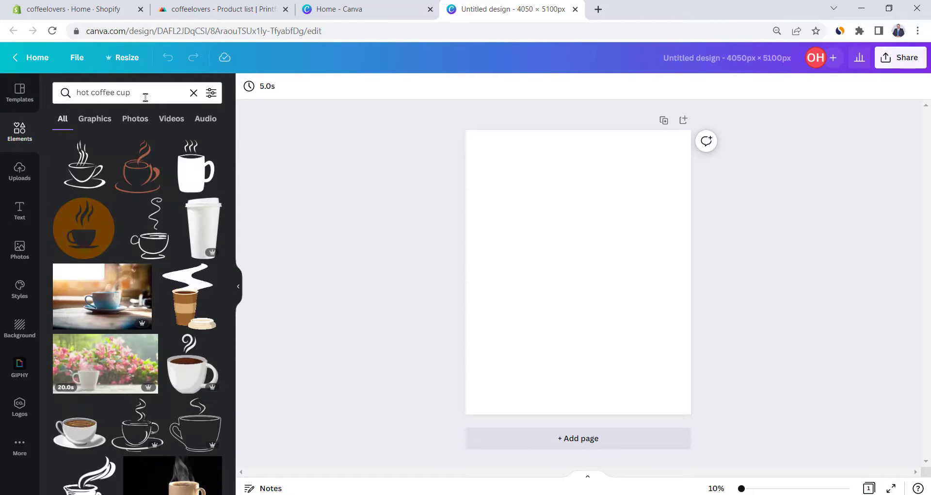
{"action": "scroll", "coordinate": [90, 365], "scroll_direction": "down", "scroll_amount": 3}
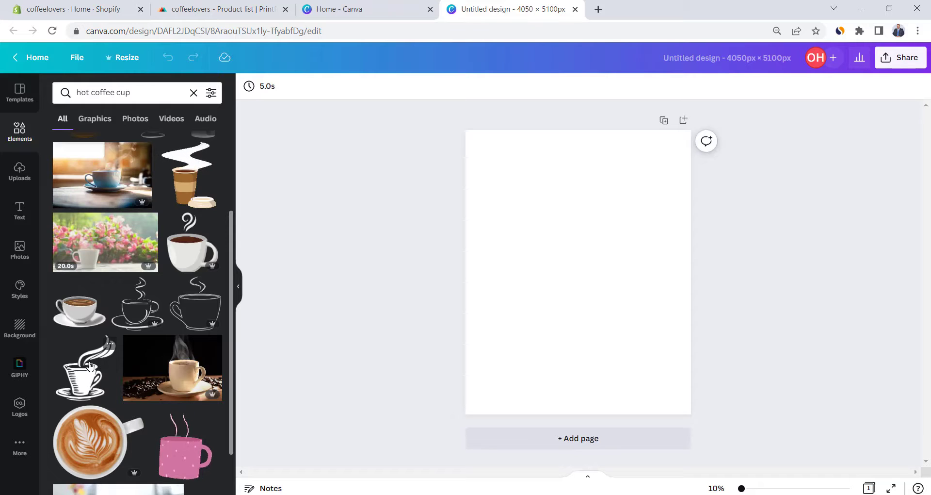
{"action": "left_click", "coordinate": [90, 365]}
{"action": "left_click_drag", "start_coordinate": [561, 233], "coordinate": [476, 216]}
{"action": "key", "text": "Escape"}
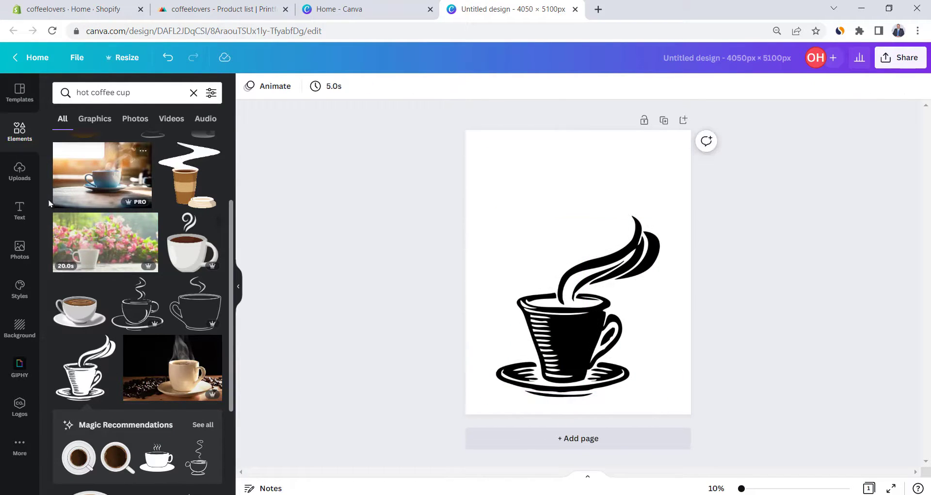
Add a heading above the coffee cup that reads "NOT Before"
{"action": "left_click", "coordinate": [20, 209]}
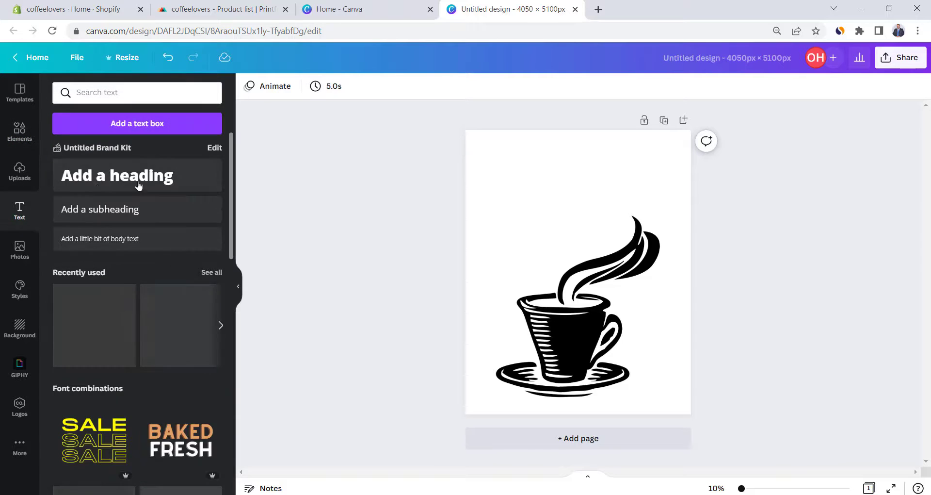
{"action": "left_click", "coordinate": [116, 177]}
{"action": "left_click_drag", "start_coordinate": [567, 254], "coordinate": [566, 157]}
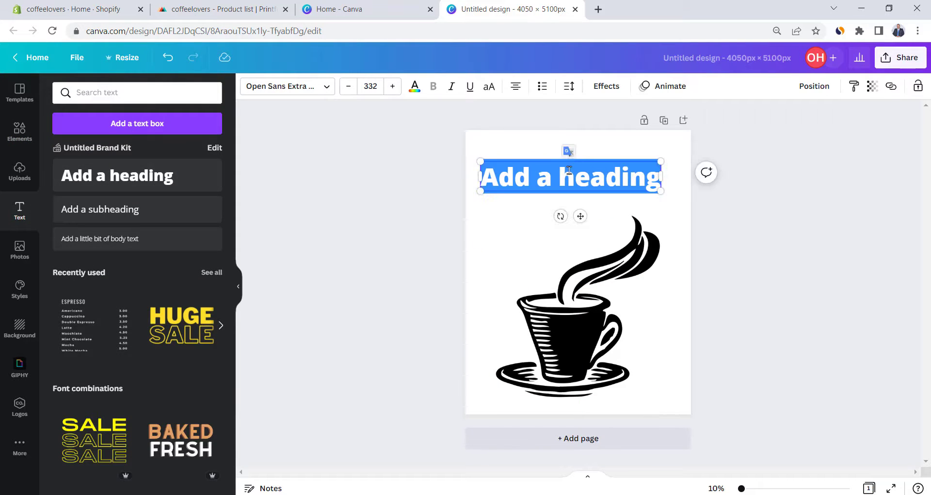
{"action": "type", "text": "No"}
{"action": "key", "text": "BackSpace"}
{"action": "type", "text": "OT Before"}
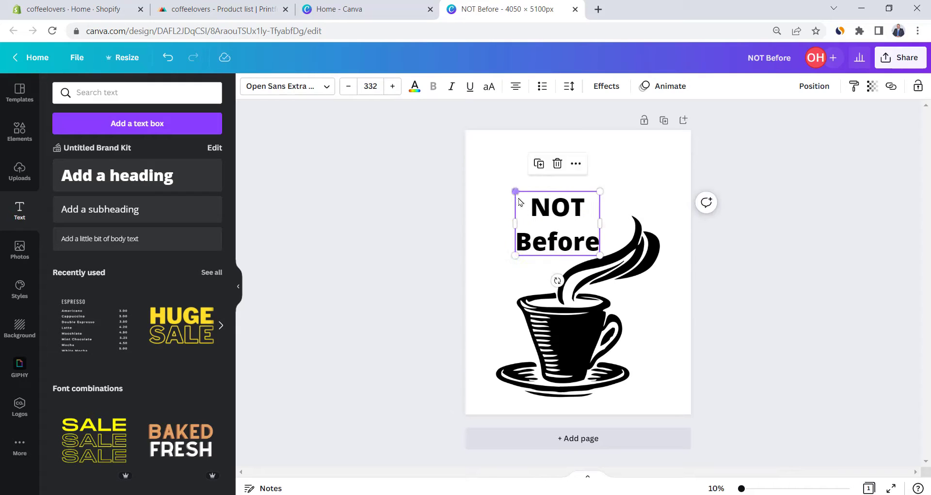
Enlarge the heading to font size 439, position it above the cup and set its font to Berkshire Swash
{"action": "left_click_drag", "start_coordinate": [516, 191], "coordinate": [493, 179]}
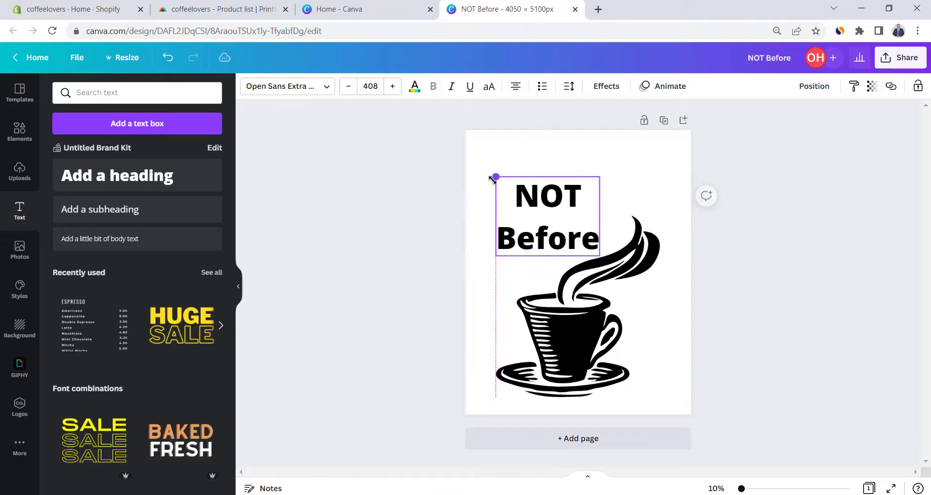
{"action": "left_click_drag", "start_coordinate": [544, 218], "coordinate": [550, 226]}
{"action": "left_click", "coordinate": [284, 89]}
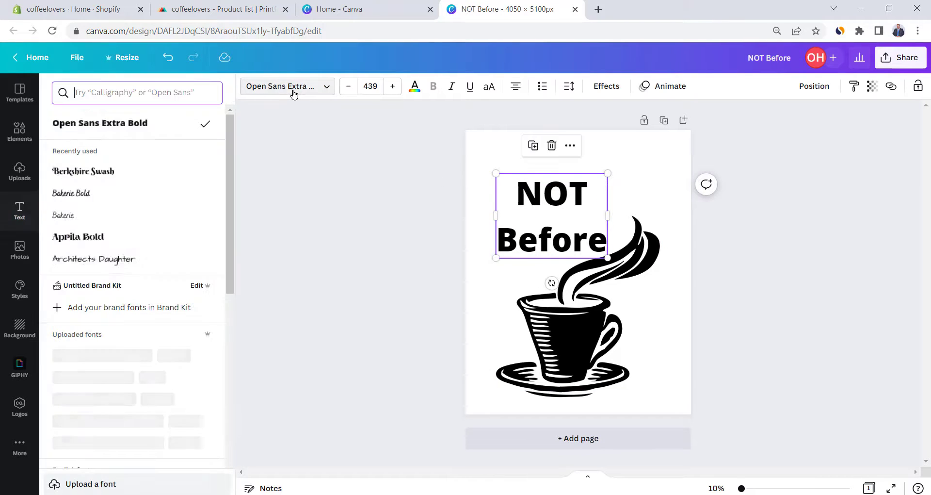
{"action": "left_click", "coordinate": [120, 177]}
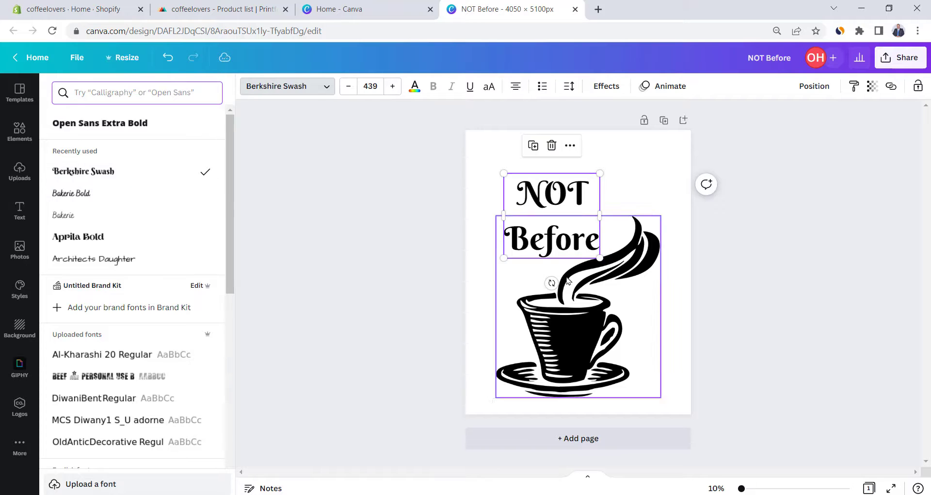
Recolor both the heading text and the coffee cup graphic white
{"action": "left_click", "coordinate": [415, 86]}
{"action": "left_click", "coordinate": [122, 143]}
{"action": "left_click", "coordinate": [656, 329]}
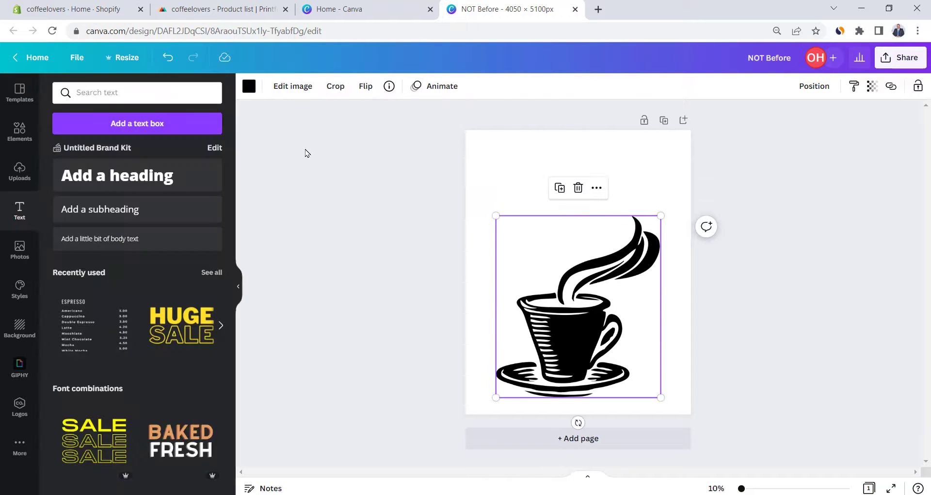
{"action": "left_click", "coordinate": [249, 86]}
{"action": "left_click", "coordinate": [119, 143]}
{"action": "left_click", "coordinate": [388, 220]}
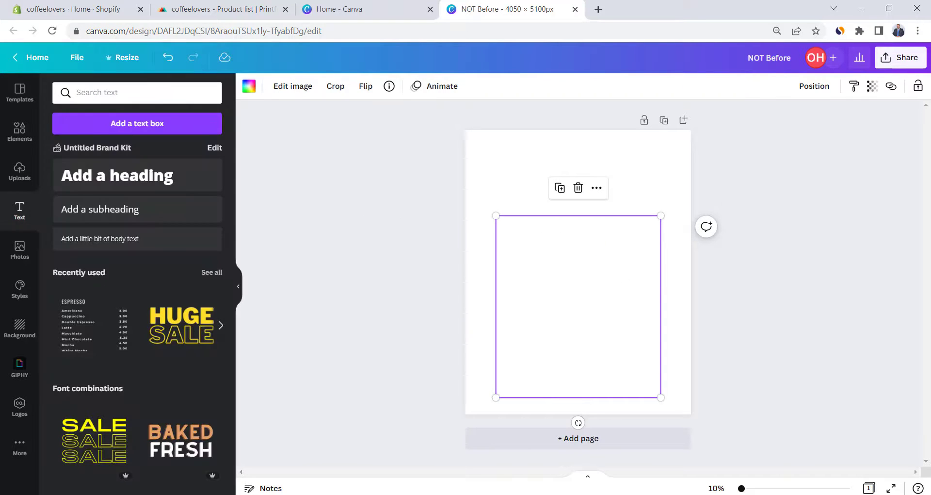
{"action": "left_click", "coordinate": [447, 156]}
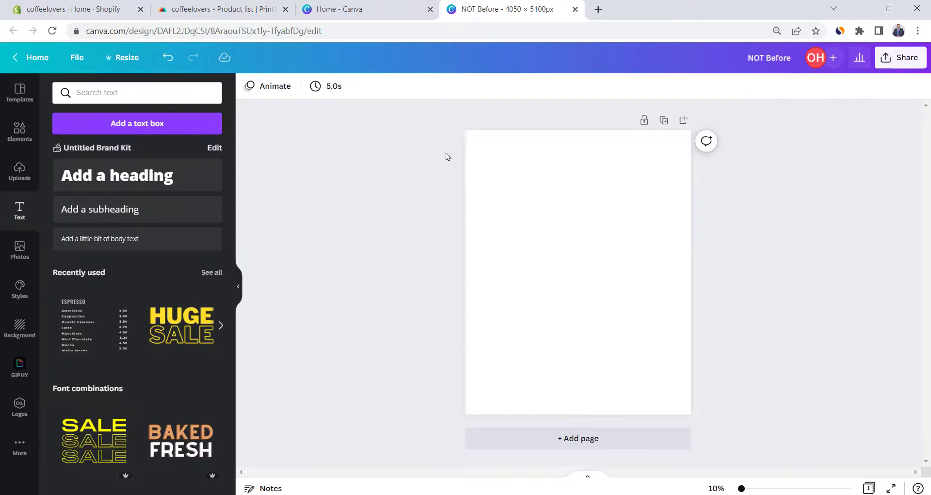
Download the design as a PNG at 4050 × 5100 px
{"action": "left_click", "coordinate": [899, 59]}
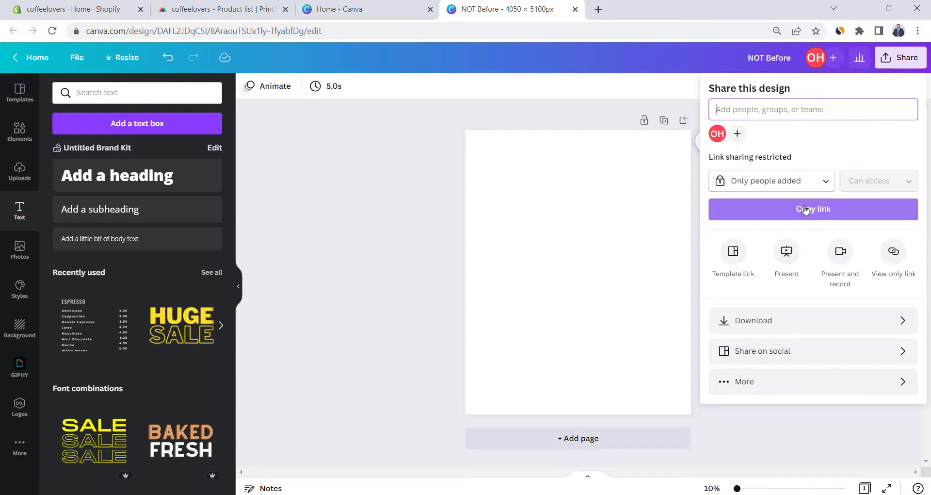
{"action": "left_click", "coordinate": [778, 319]}
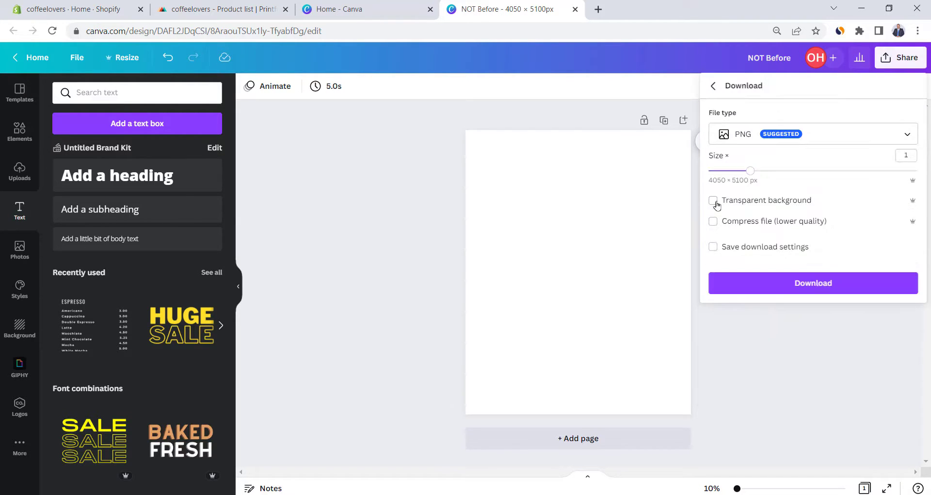
{"action": "left_click", "coordinate": [781, 283]}
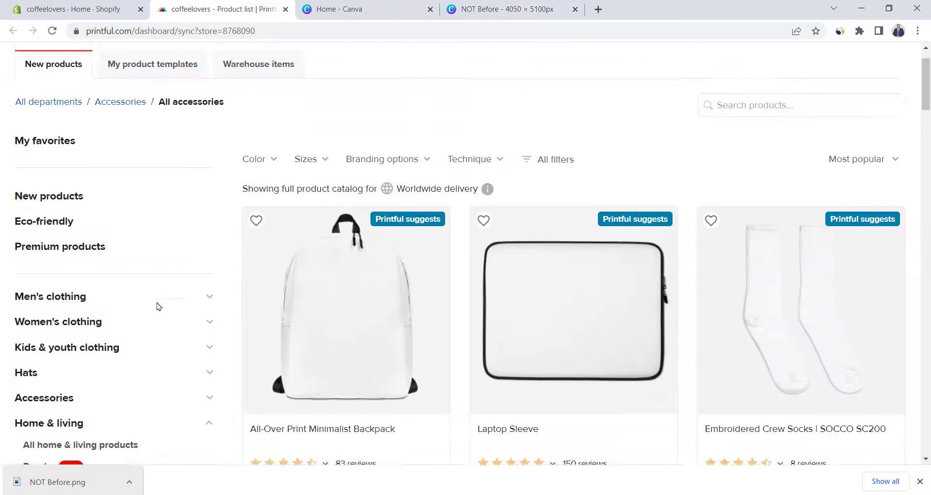
Open the T-shirts category under men's clothing in the Printful catalog
{"action": "scroll", "coordinate": [158, 306], "scroll_direction": "down", "scroll_amount": 1}
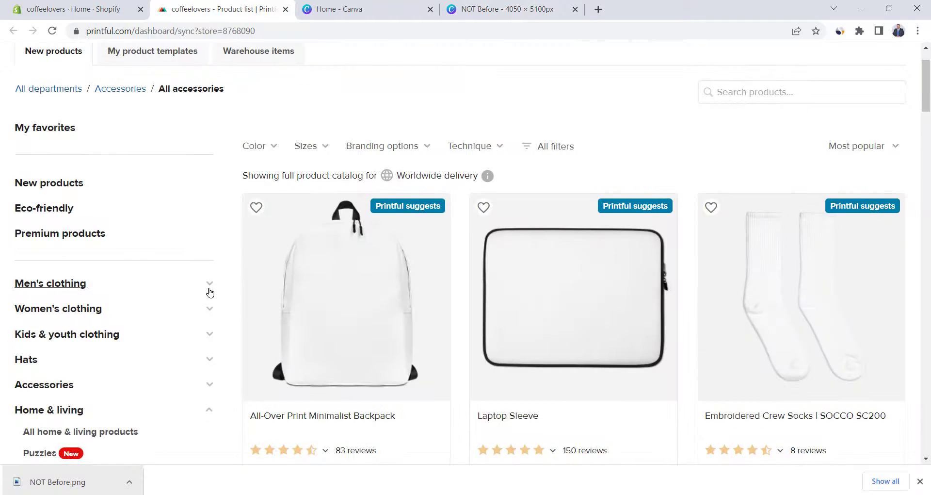
{"action": "left_click", "coordinate": [208, 284]}
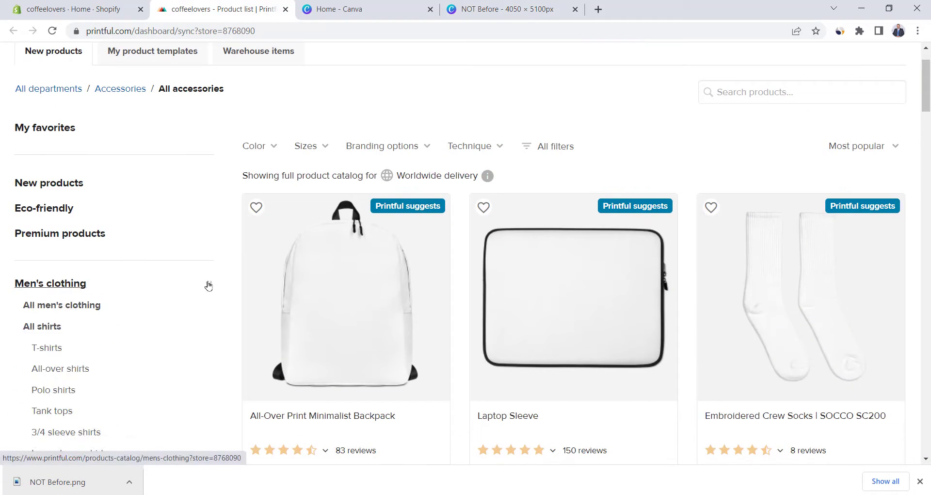
{"action": "left_click", "coordinate": [55, 351]}
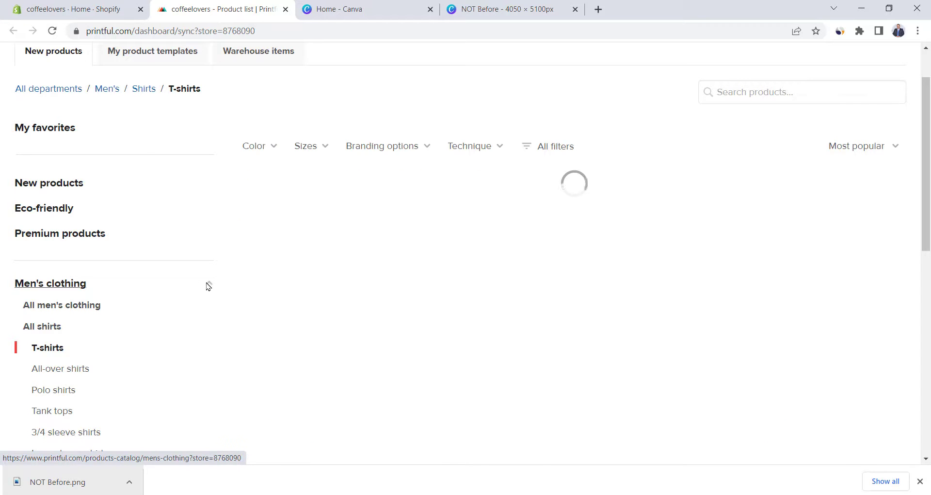
Choose the Unisex Staple T-Shirt | Bella + Canvas 3001 and add True Royal to the selected colors
{"action": "scroll", "coordinate": [548, 189], "scroll_direction": "down", "scroll_amount": 7}
{"action": "scroll", "coordinate": [543, 189], "scroll_direction": "down", "scroll_amount": 3}
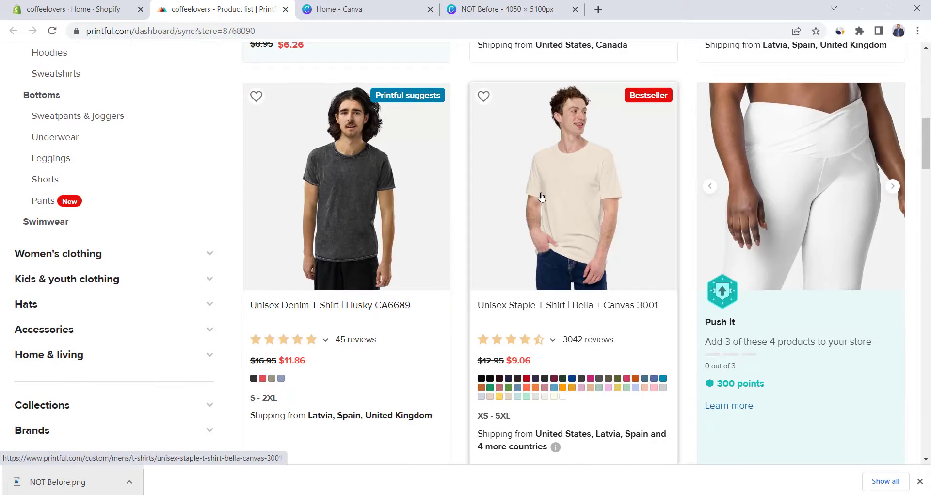
{"action": "left_click", "coordinate": [542, 196]}
{"action": "scroll", "coordinate": [259, 252], "scroll_direction": "down", "scroll_amount": 2}
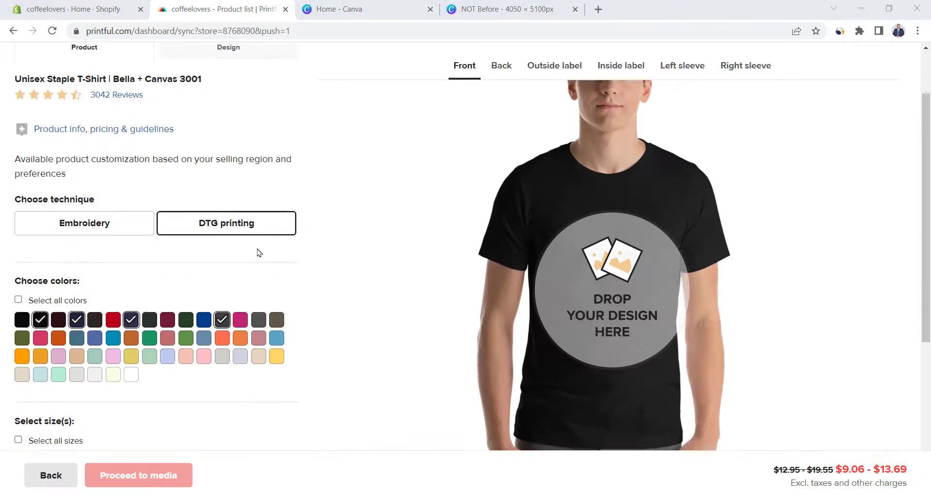
{"action": "scroll", "coordinate": [260, 252], "scroll_direction": "down", "scroll_amount": 1}
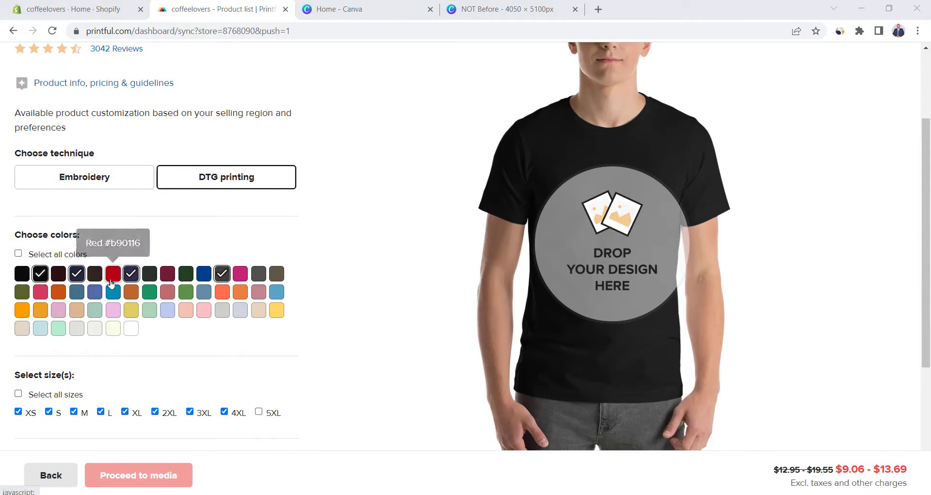
{"action": "left_click", "coordinate": [204, 274]}
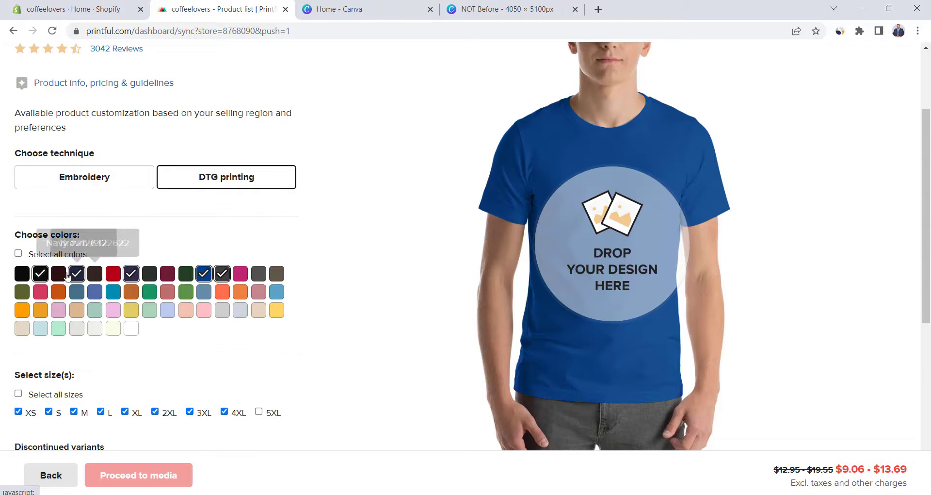
Upload the NOT Before file from the Desktop and place it on the front of the T-shirt
{"action": "left_click", "coordinate": [592, 311]}
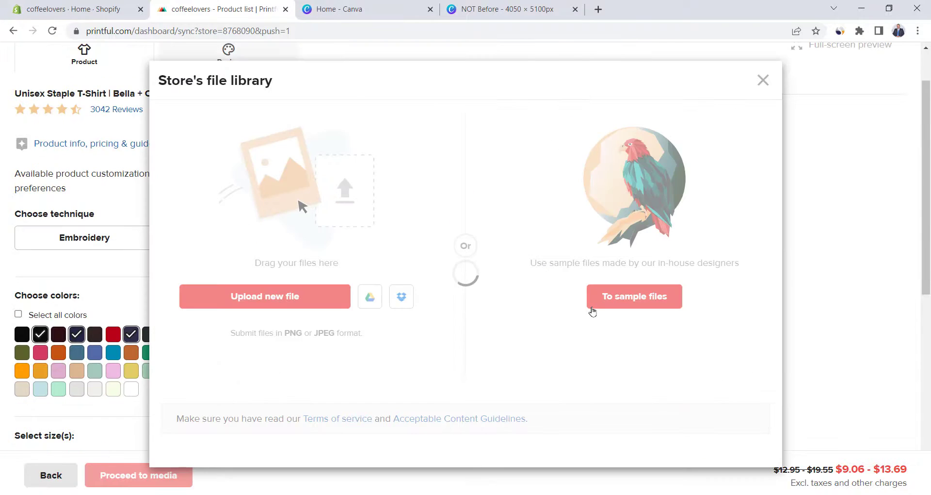
{"action": "left_click", "coordinate": [290, 296]}
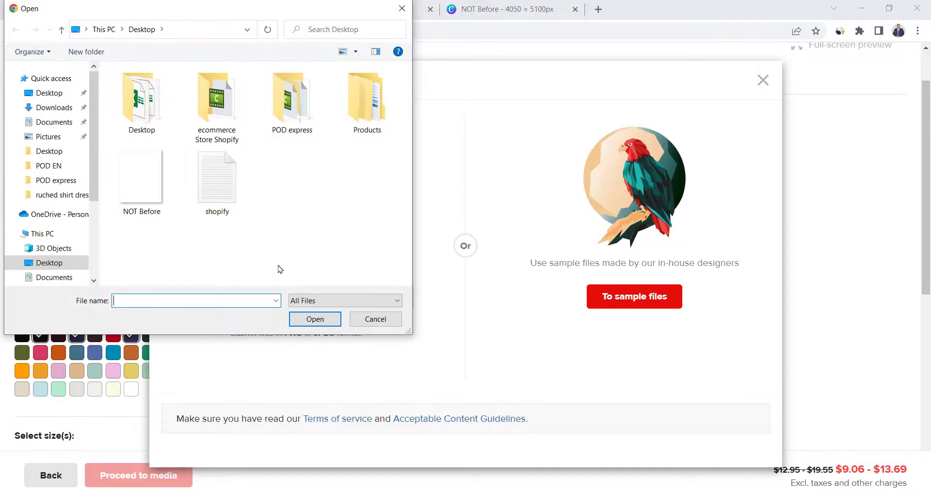
{"action": "key", "text": "Escape"}
{"action": "left_click", "coordinate": [214, 221]}
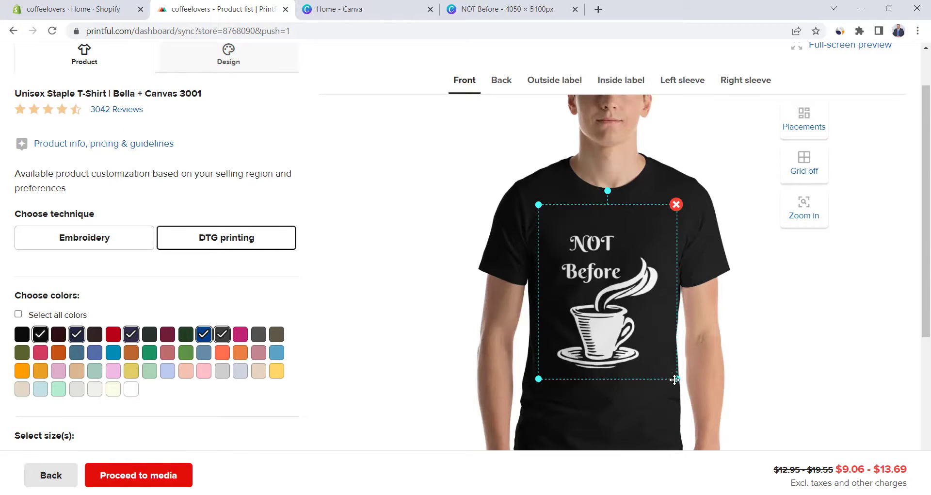
Enlarge the front design to about 13.59 wide by 17.11 high and reposition it on the shirt's chest
{"action": "left_click_drag", "start_coordinate": [674, 379], "coordinate": [683, 386]}
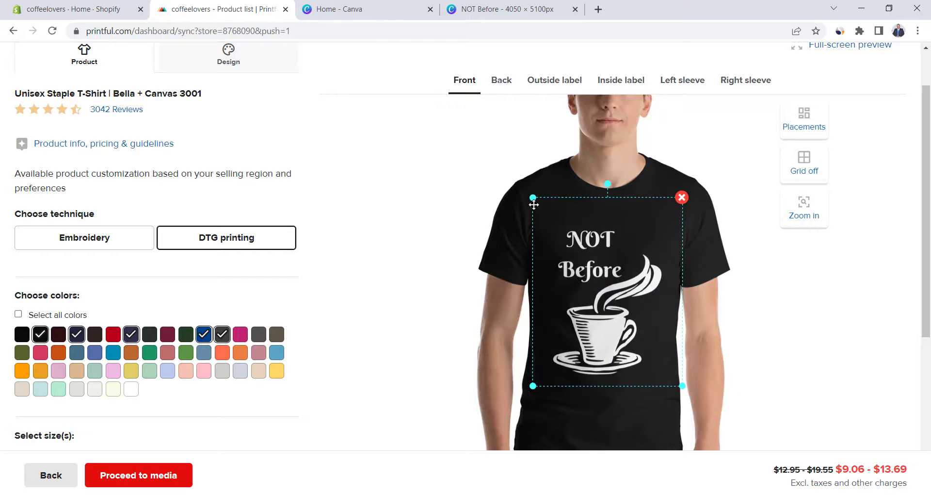
{"action": "left_click_drag", "start_coordinate": [534, 205], "coordinate": [531, 198]}
{"action": "left_click_drag", "start_coordinate": [595, 274], "coordinate": [604, 266]}
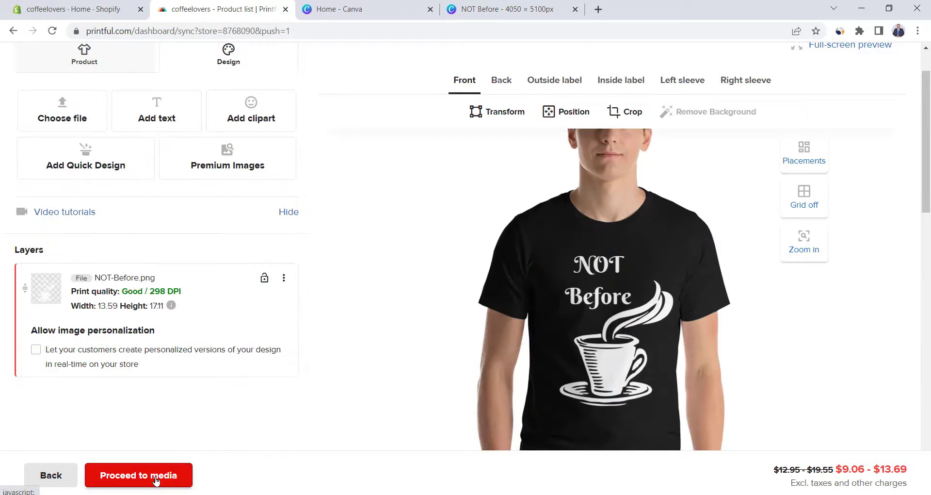
Continue to the media stage and choose the Wrinkled mockups style for the storefront images
{"action": "left_click", "coordinate": [156, 480]}
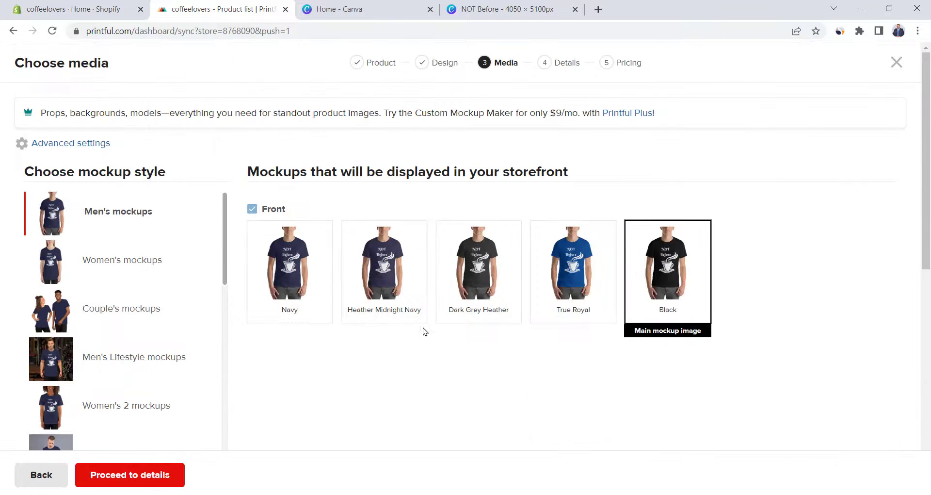
{"action": "scroll", "coordinate": [165, 279], "scroll_direction": "down", "scroll_amount": 4}
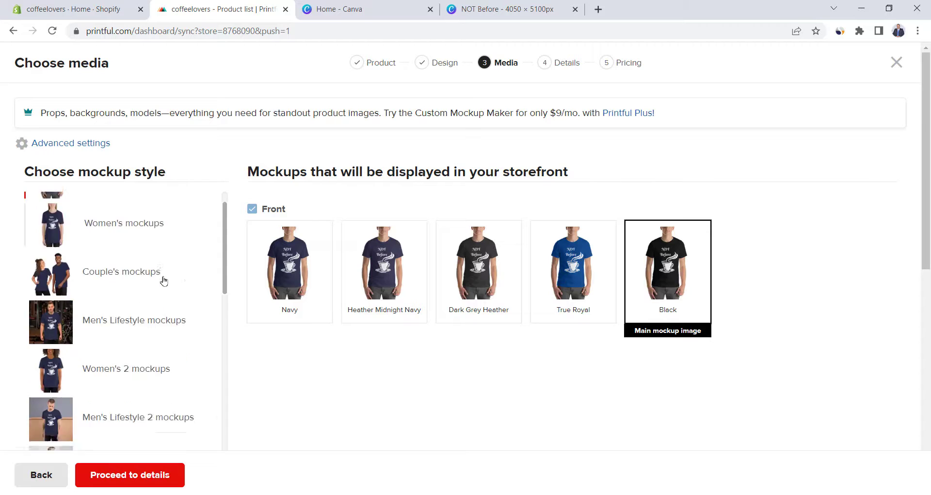
{"action": "scroll", "coordinate": [165, 279], "scroll_direction": "down", "scroll_amount": 10}
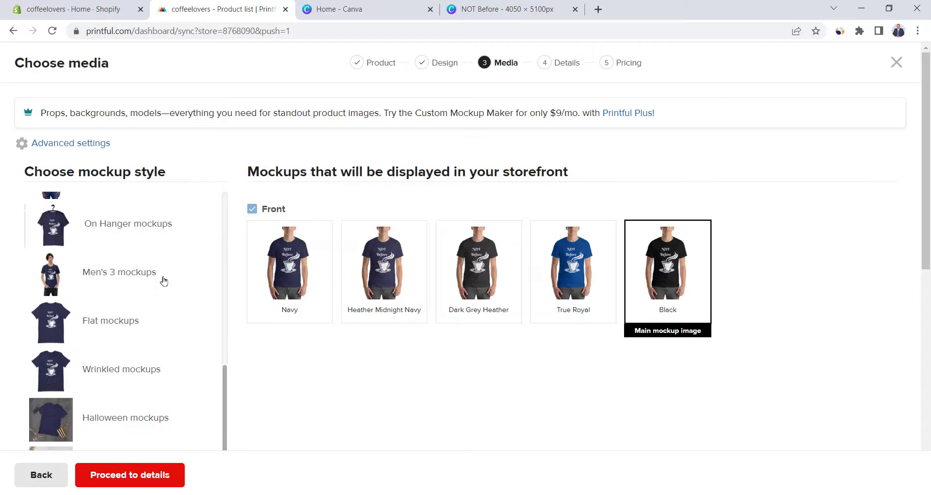
{"action": "left_click", "coordinate": [128, 376]}
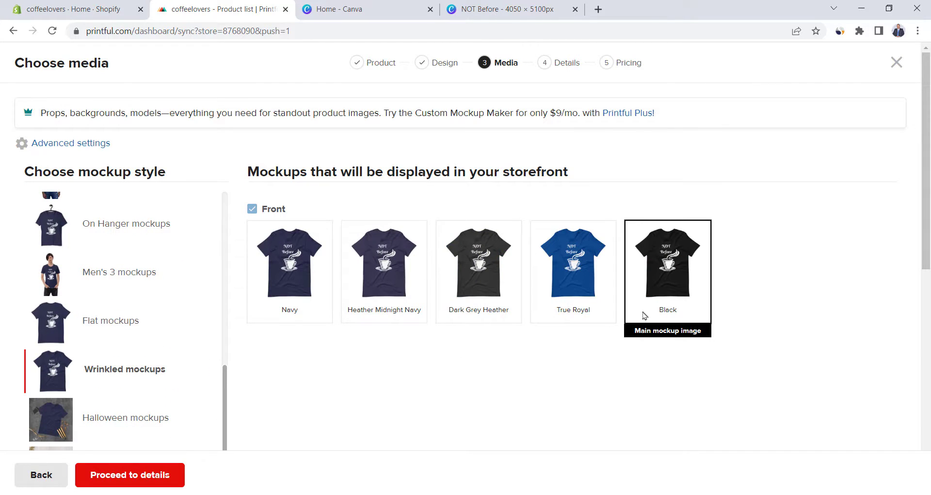
Title the product "Not Before Coffee - Unisex t-shirt" and attach a size guide with imperial and metric measurements
{"action": "left_click", "coordinate": [132, 475]}
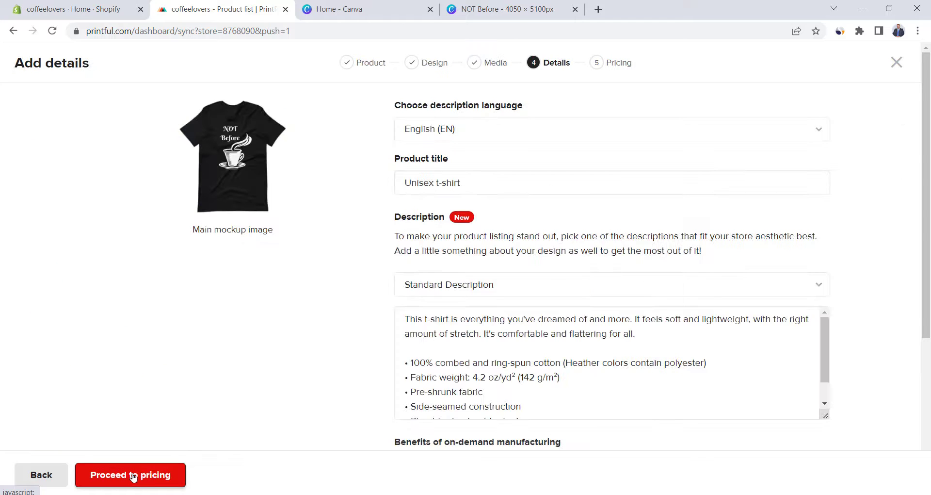
{"action": "left_click", "coordinate": [407, 182]}
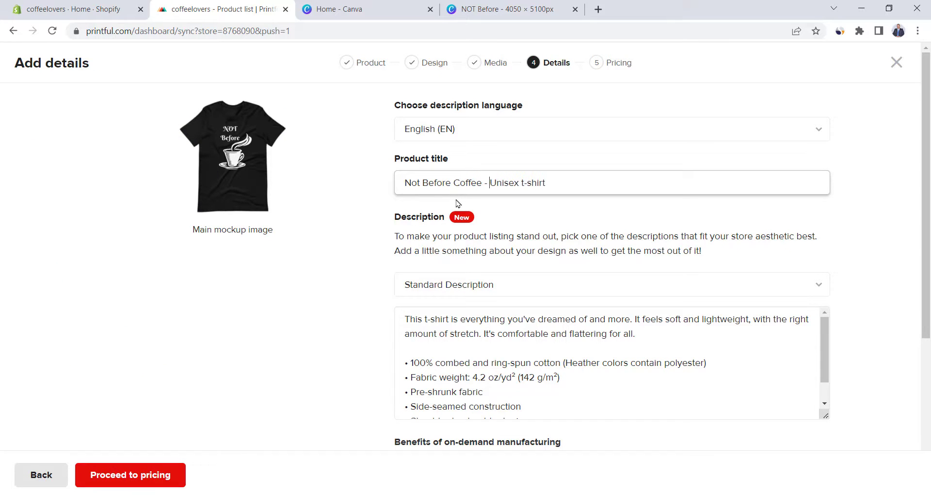
{"action": "scroll", "coordinate": [370, 324], "scroll_direction": "down", "scroll_amount": 5}
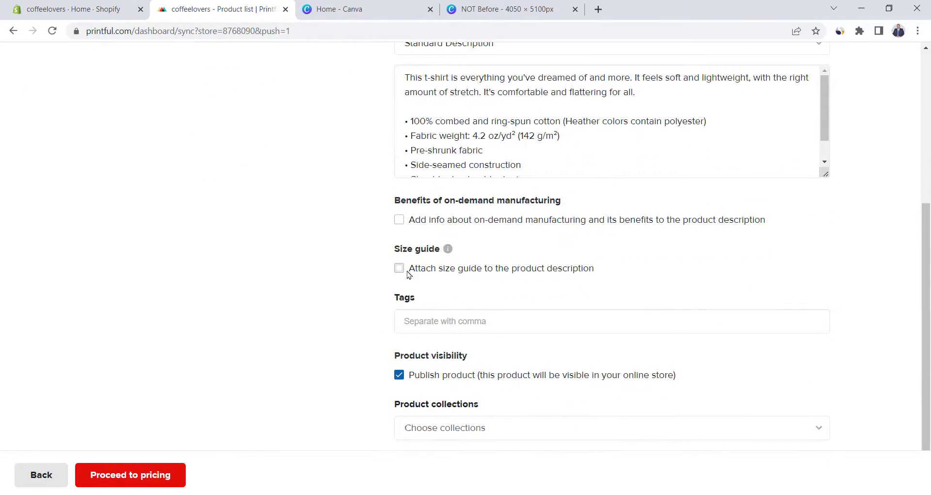
{"action": "left_click", "coordinate": [400, 269]}
{"action": "left_click", "coordinate": [400, 319]}
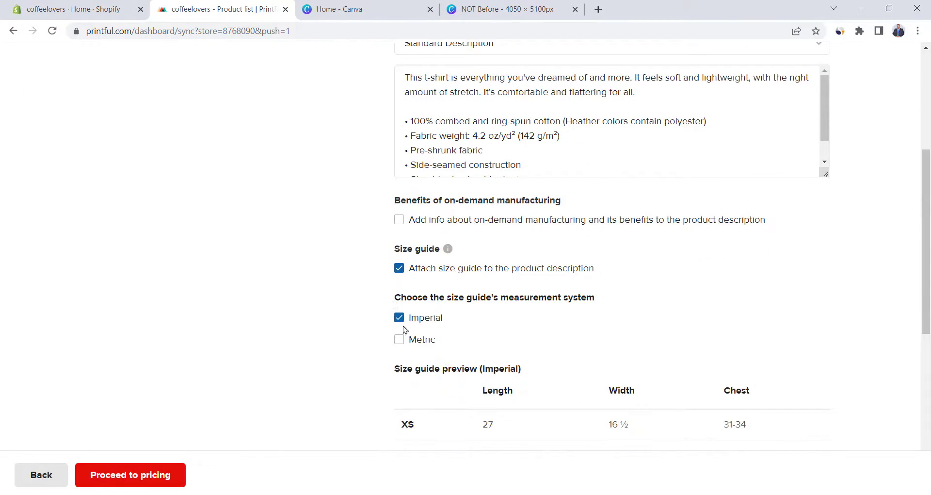
{"action": "left_click", "coordinate": [400, 340]}
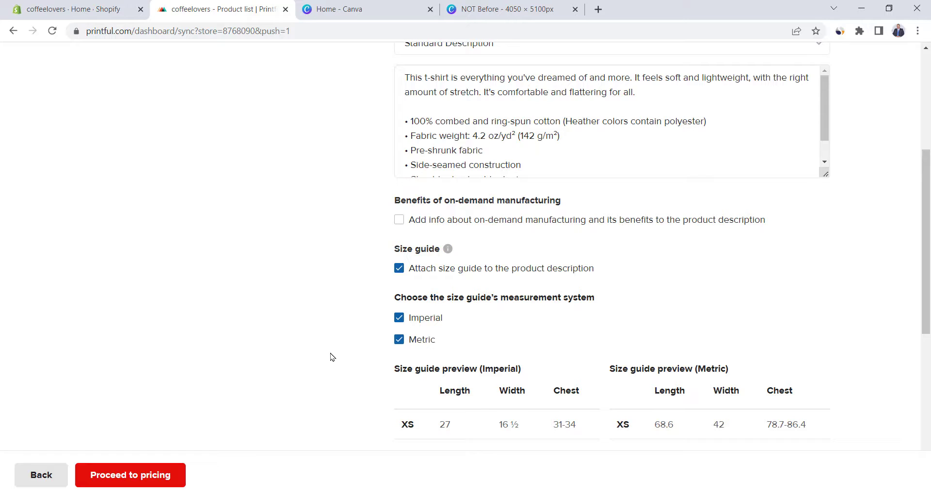
Raise the revenue percentage for all T-shirt sizes in the product pricing and submit the product to the store
{"action": "left_click", "coordinate": [148, 478]}
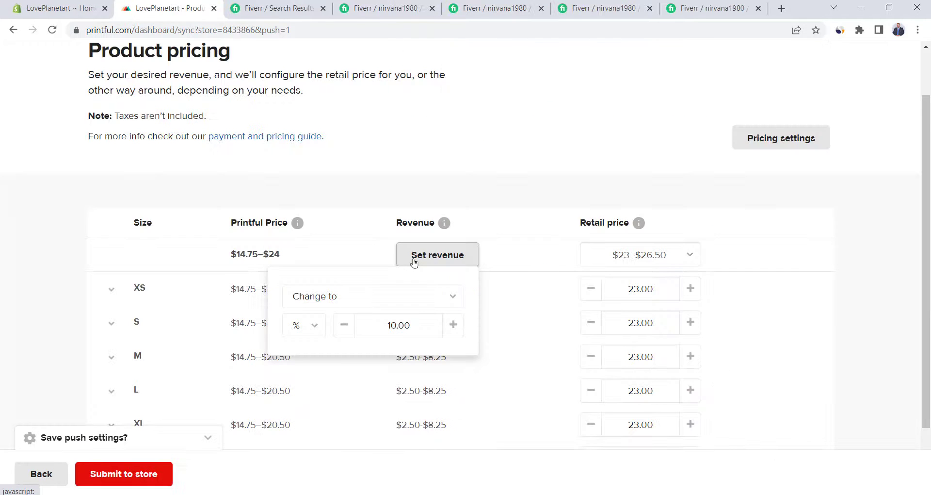
{"action": "left_click", "coordinate": [316, 324]}
{"action": "left_click", "coordinate": [317, 324]}
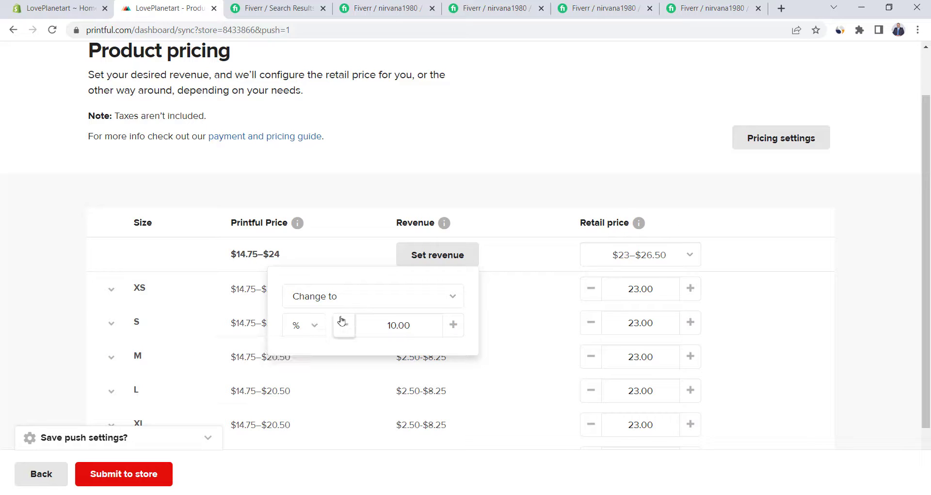
{"action": "double_click", "coordinate": [409, 326]}
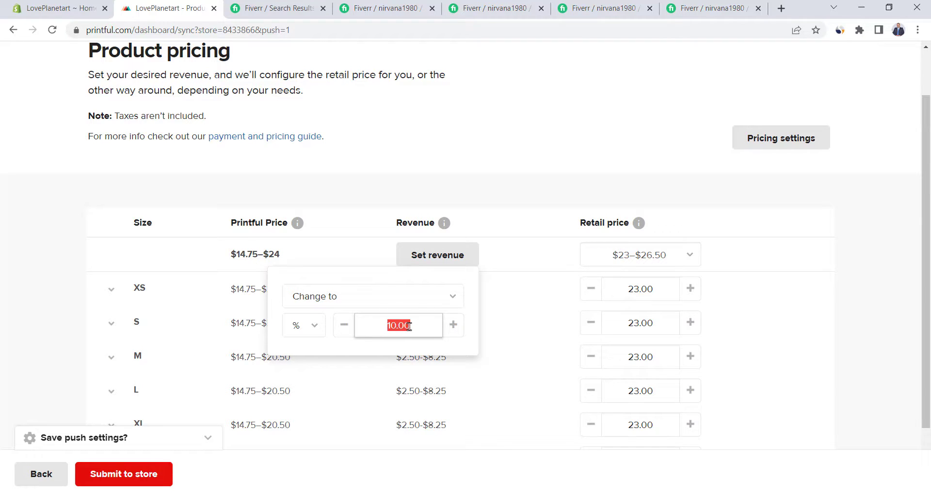
{"action": "left_click", "coordinate": [454, 258]}
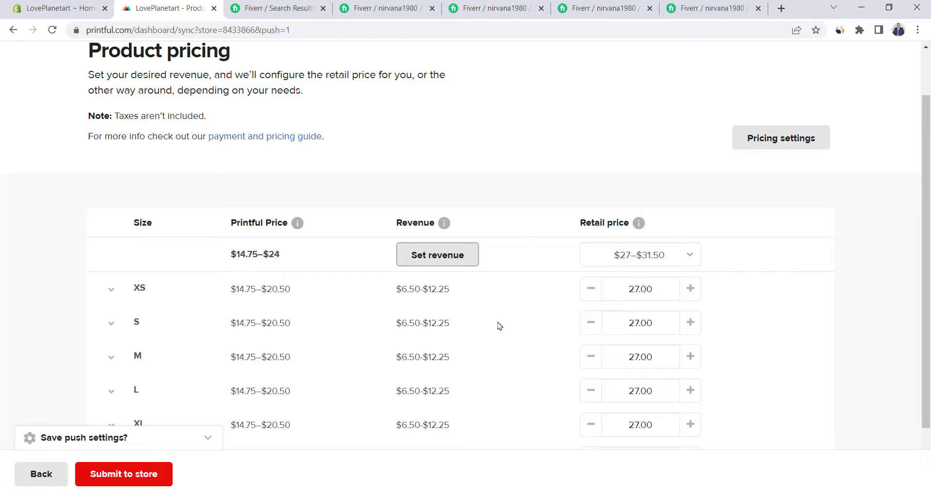
{"action": "left_click", "coordinate": [131, 475]}
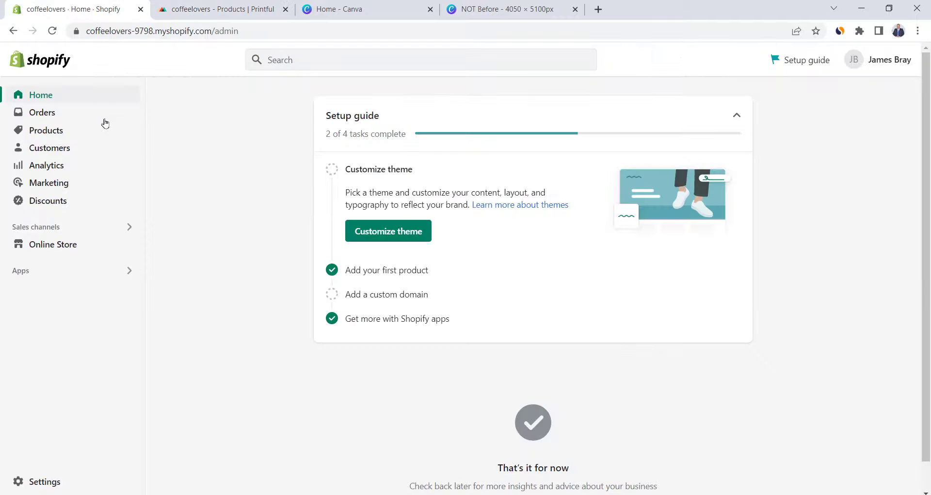
In the Shopify admin, open the Not Before Coffee T-shirt product and review its description and media images
{"action": "left_click", "coordinate": [50, 135]}
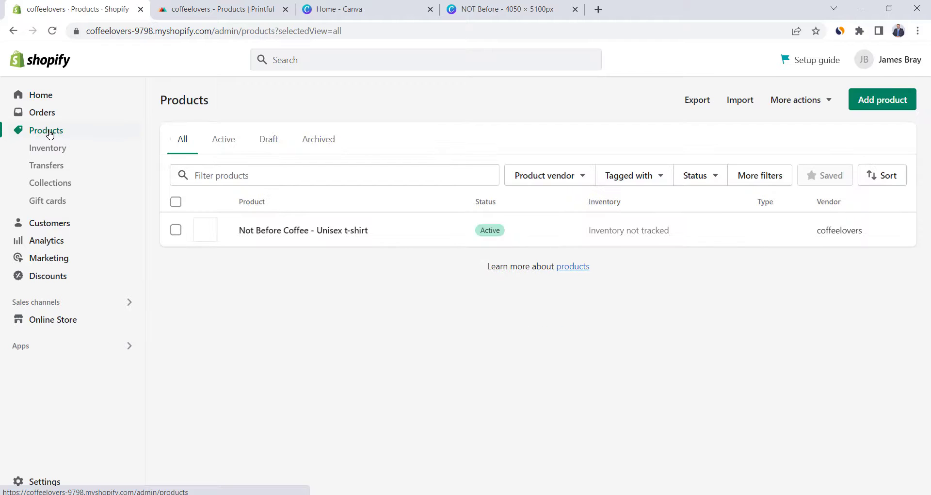
{"action": "left_click", "coordinate": [334, 232]}
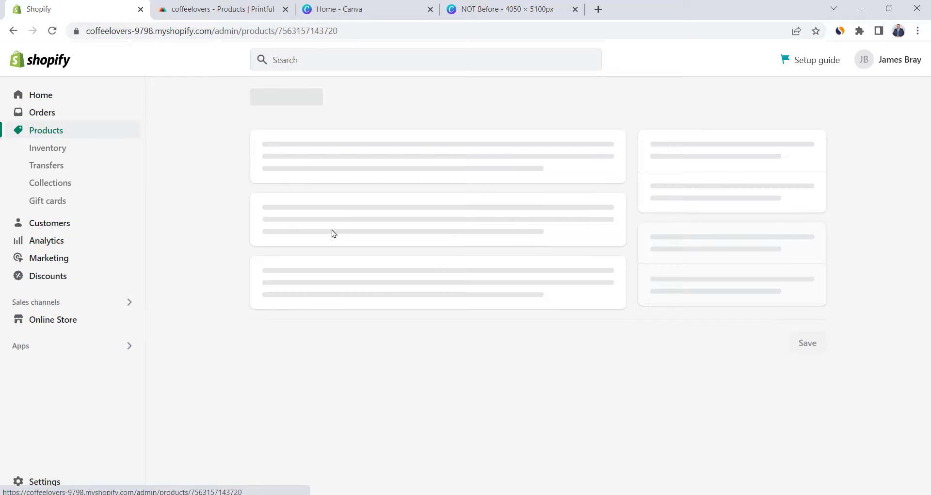
{"action": "scroll", "coordinate": [338, 275], "scroll_direction": "down", "scroll_amount": 6}
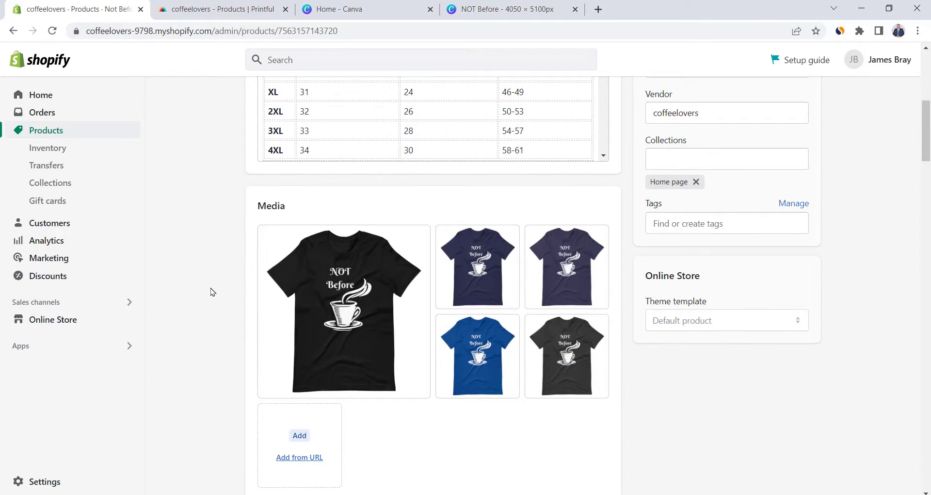
{"action": "scroll", "coordinate": [211, 292], "scroll_direction": "up", "scroll_amount": 7}
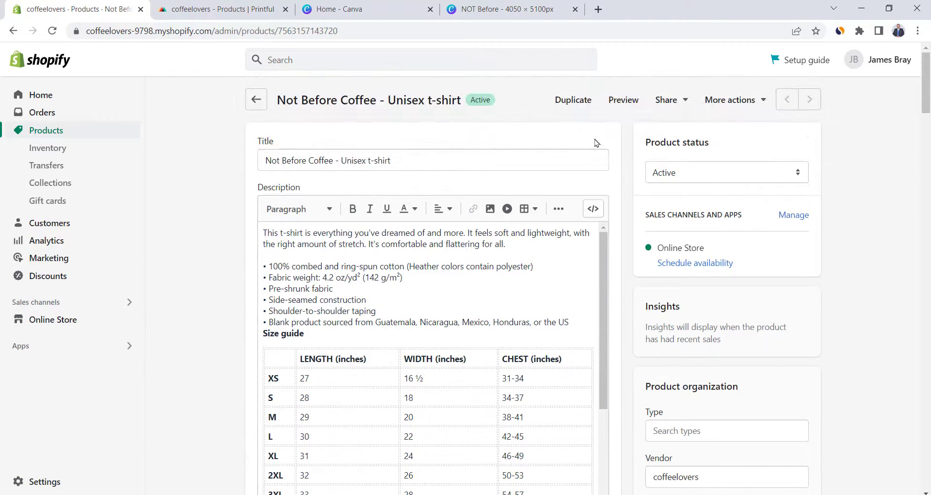
Preview the T-shirt's store page, checking the Navy and Heather Midnight Navy variants and the product description
{"action": "left_click", "coordinate": [624, 100]}
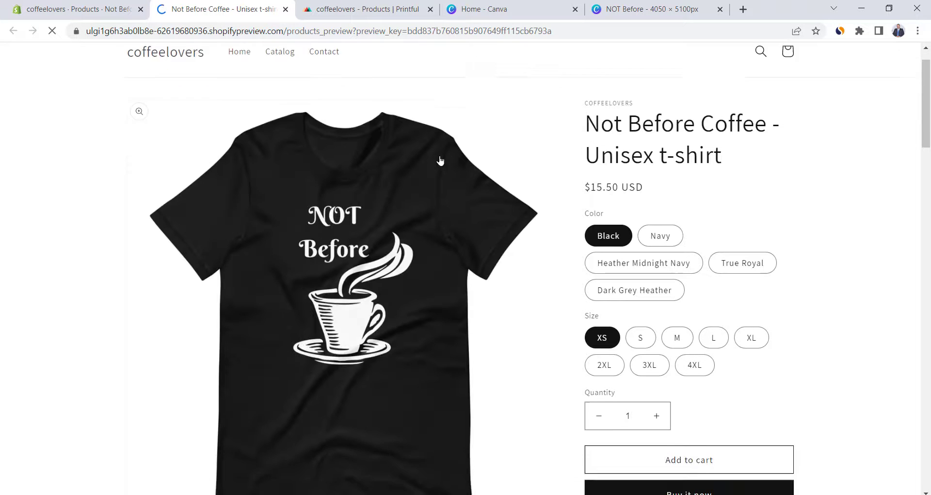
{"action": "scroll", "coordinate": [440, 161], "scroll_direction": "down", "scroll_amount": 2}
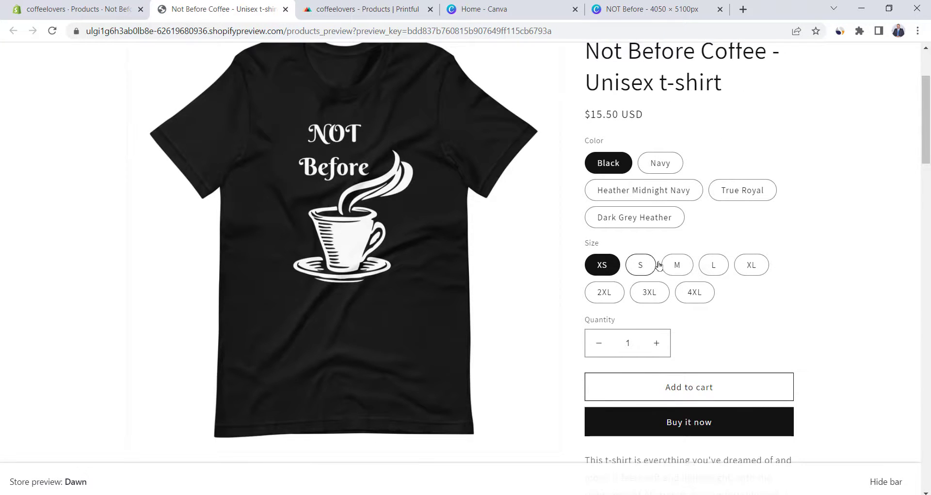
{"action": "left_click", "coordinate": [661, 165]}
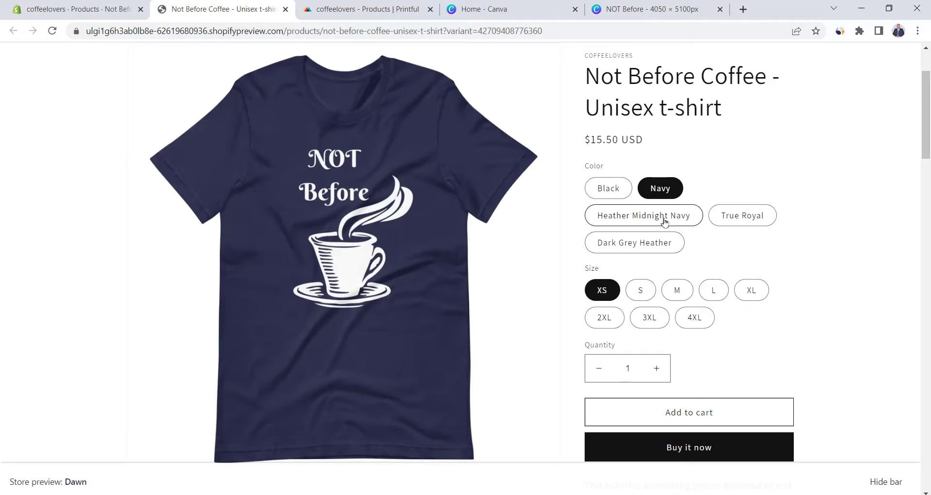
{"action": "left_click", "coordinate": [662, 217]}
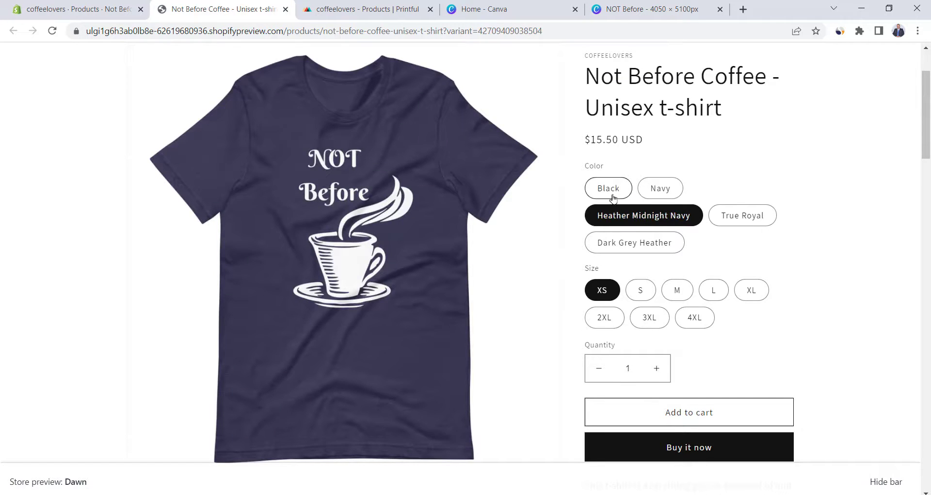
{"action": "scroll", "coordinate": [614, 198], "scroll_direction": "down", "scroll_amount": 6}
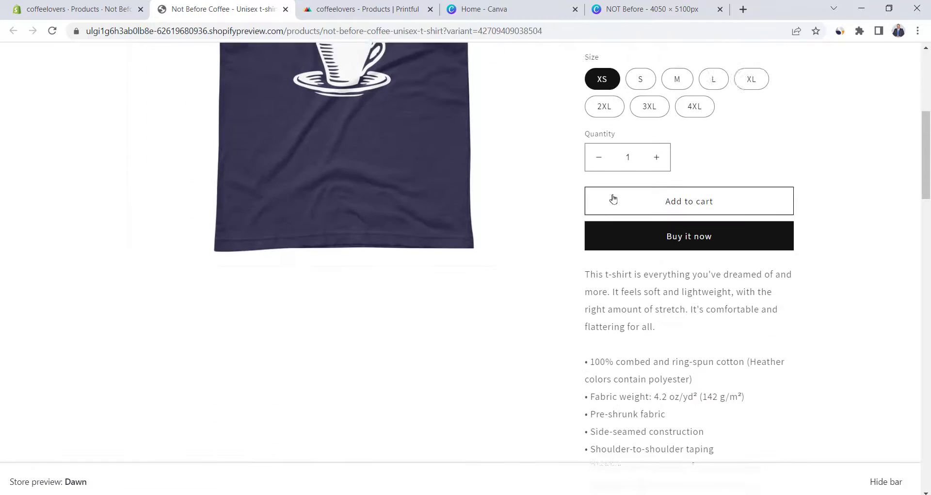
Switch to Canva, search for mug templates, open the Coffee Quote Mug template and download it as a PNG
{"action": "left_click", "coordinate": [484, 9]}
{"action": "type", "text": "mug"}
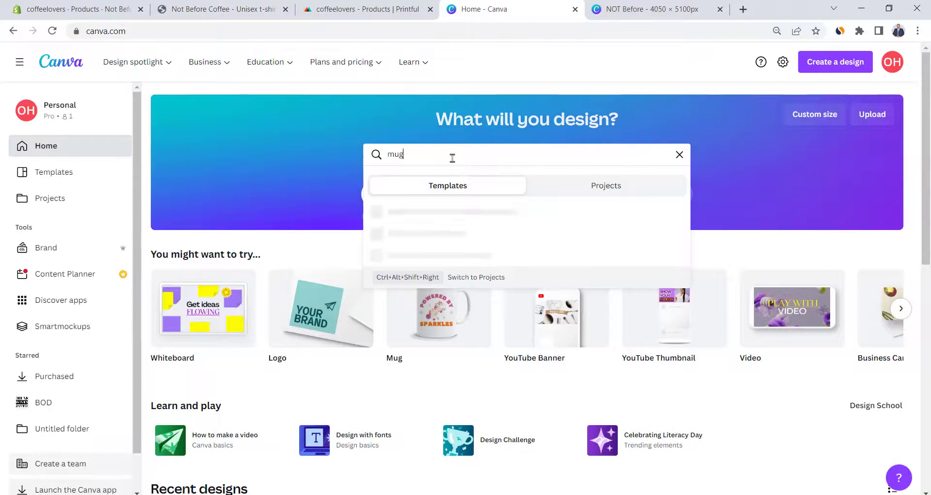
{"action": "key", "text": "Return"}
{"action": "left_click", "coordinate": [342, 267]}
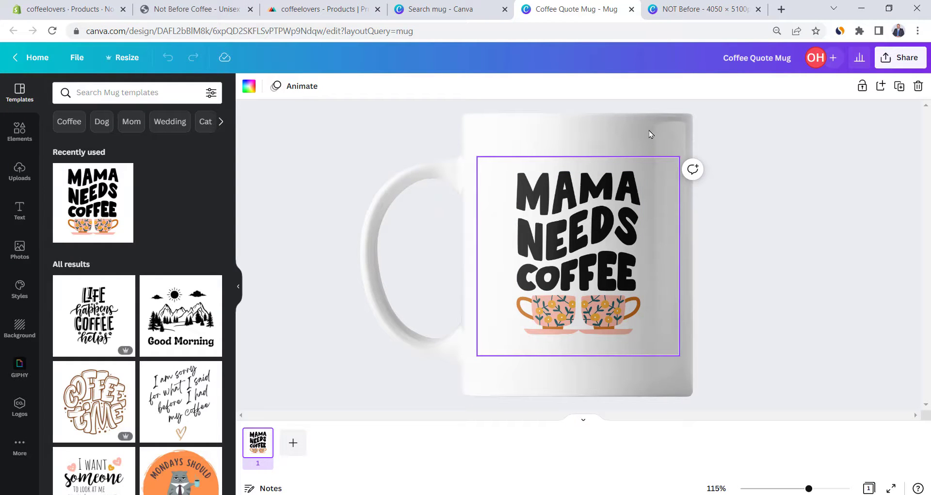
{"action": "left_click", "coordinate": [901, 58]}
{"action": "left_click", "coordinate": [839, 284]}
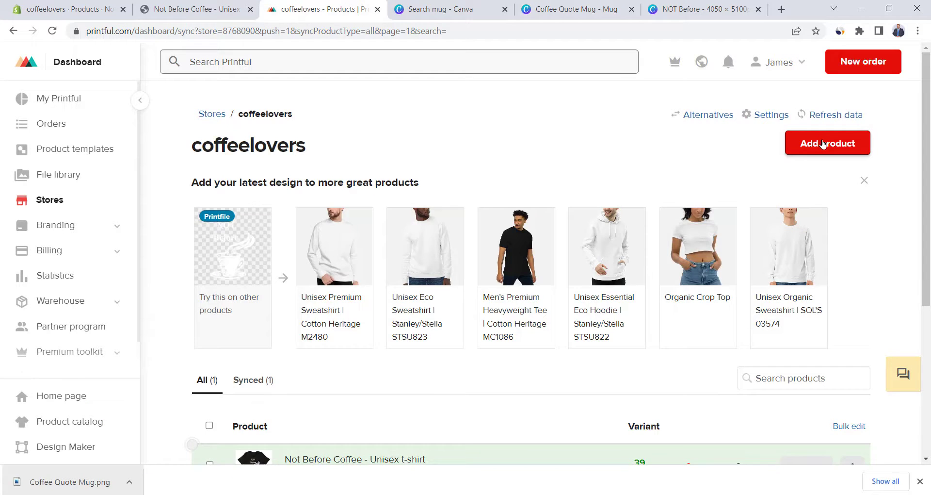
Start a new product for the coffeelovers store and choose the White Glossy Mug from the Home & living coffee mugs
{"action": "left_click", "coordinate": [823, 144]}
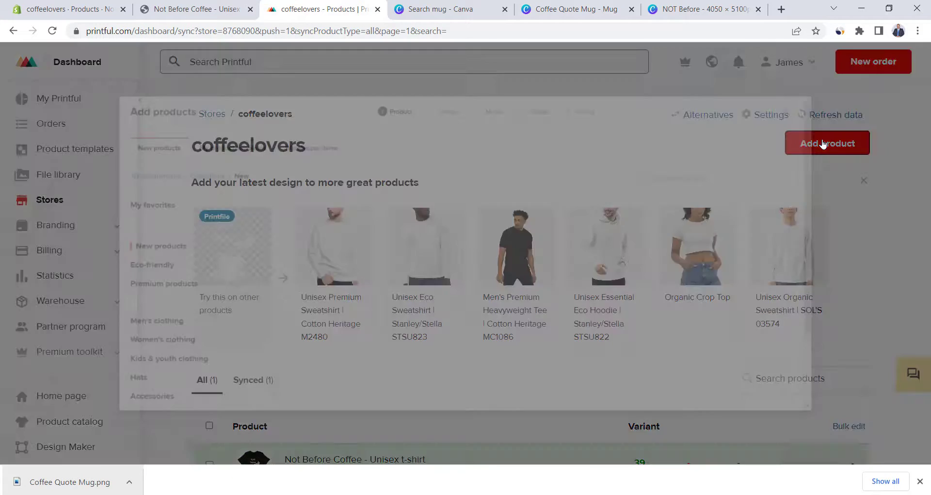
{"action": "scroll", "coordinate": [153, 244], "scroll_direction": "down", "scroll_amount": 3}
{"action": "scroll", "coordinate": [153, 244], "scroll_direction": "down", "scroll_amount": 2}
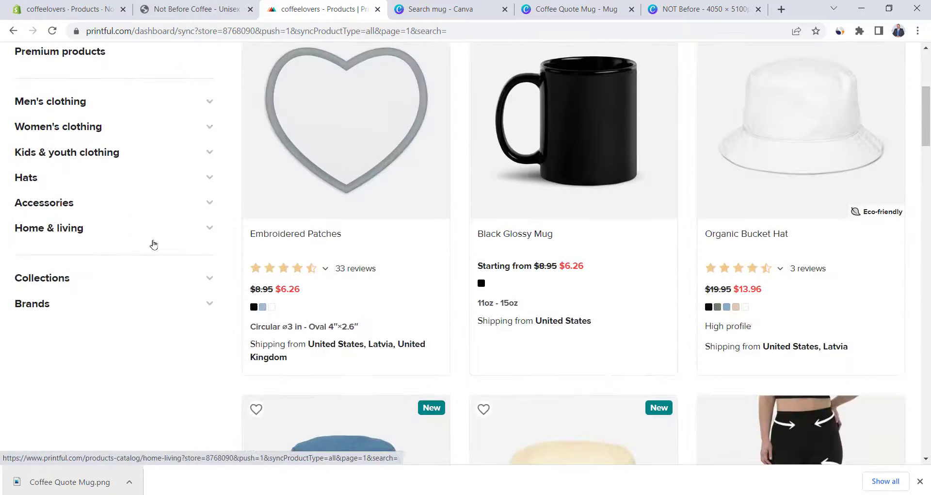
{"action": "scroll", "coordinate": [154, 244], "scroll_direction": "down", "scroll_amount": 1}
{"action": "scroll", "coordinate": [154, 244], "scroll_direction": "up", "scroll_amount": 1}
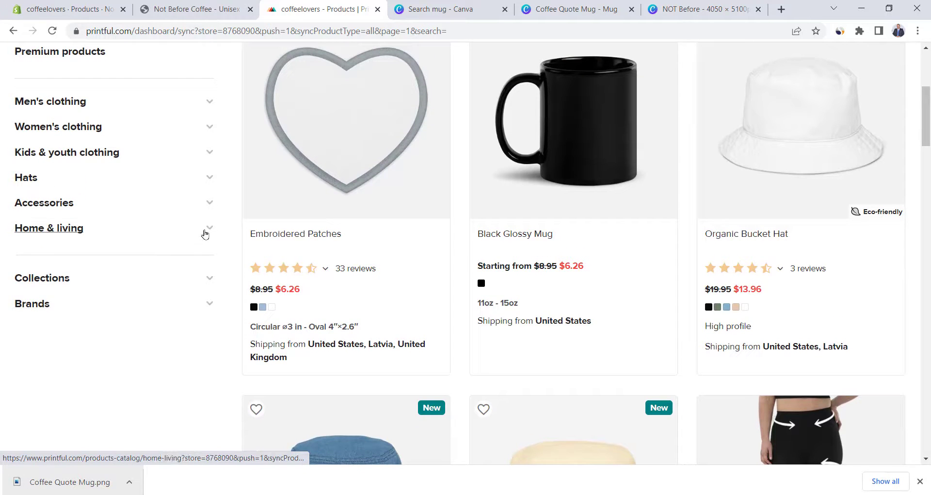
{"action": "left_click", "coordinate": [209, 231]}
{"action": "scroll", "coordinate": [163, 239], "scroll_direction": "down", "scroll_amount": 5}
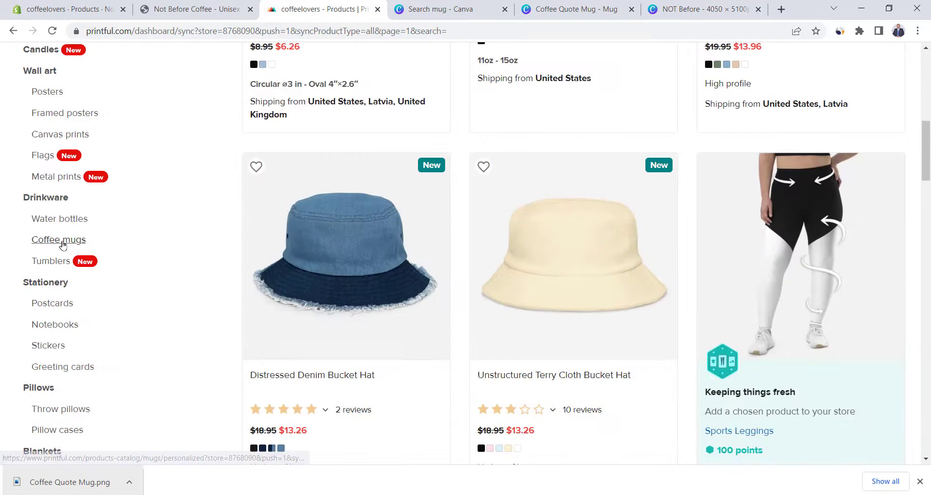
{"action": "left_click", "coordinate": [68, 240]}
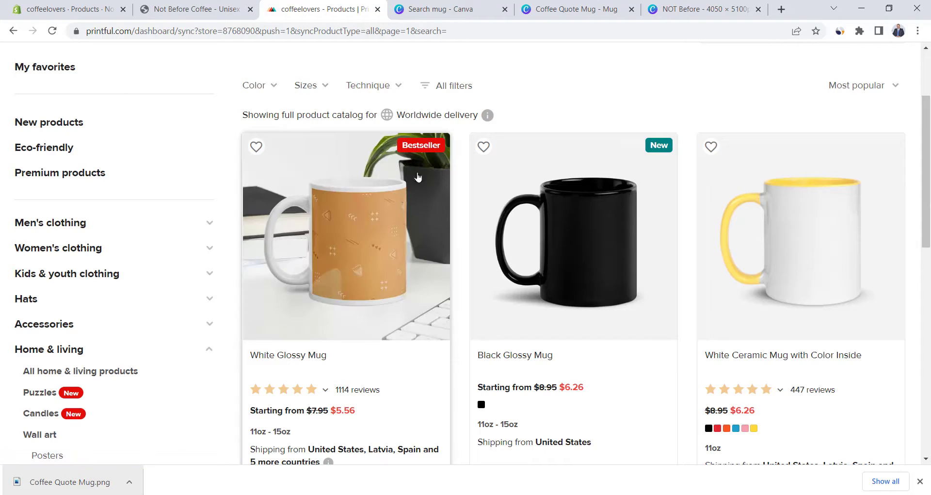
{"action": "left_click", "coordinate": [390, 199]}
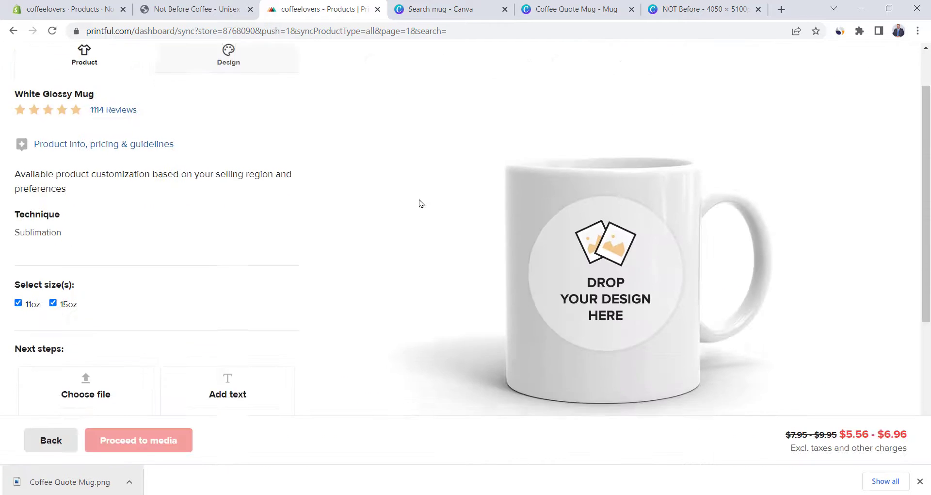
Upload the Coffee Quote Mug PNG onto the white mug and move the design over to the right-hand mug side of the print area
{"action": "scroll", "coordinate": [419, 203], "scroll_direction": "down", "scroll_amount": 1}
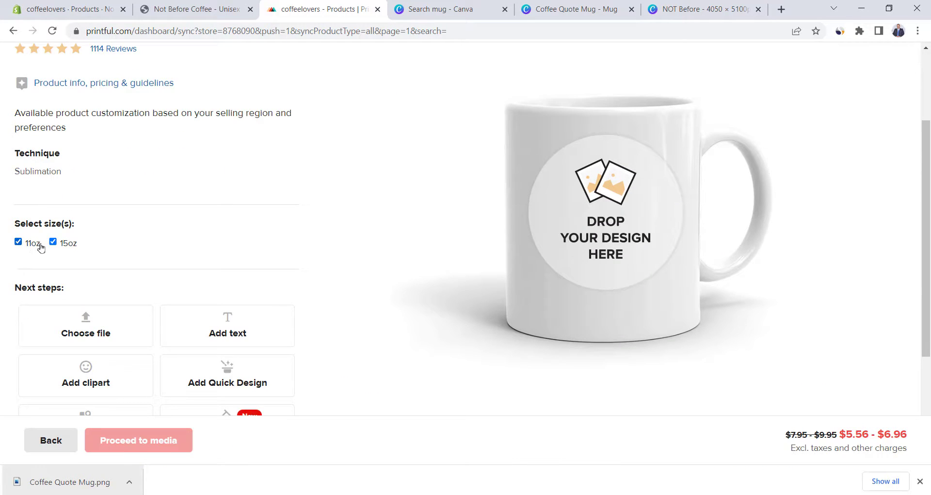
{"action": "left_click", "coordinate": [615, 223]}
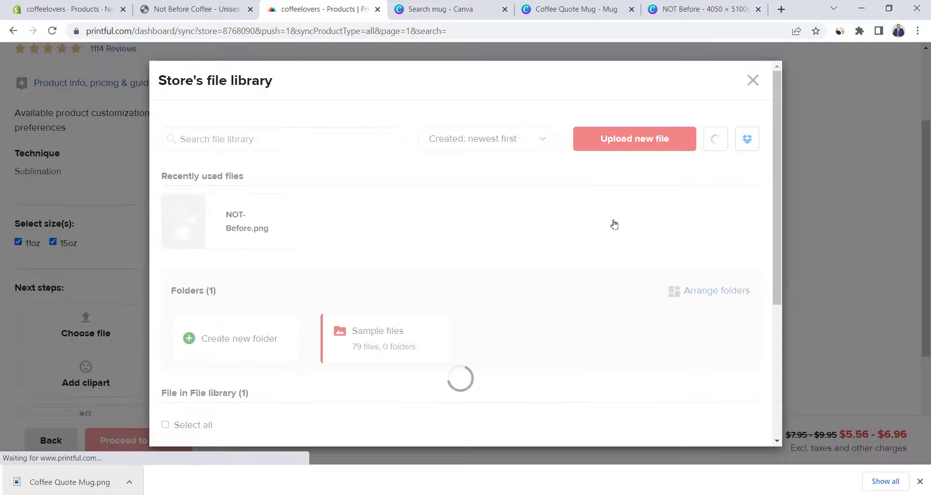
{"action": "left_click", "coordinate": [608, 150]}
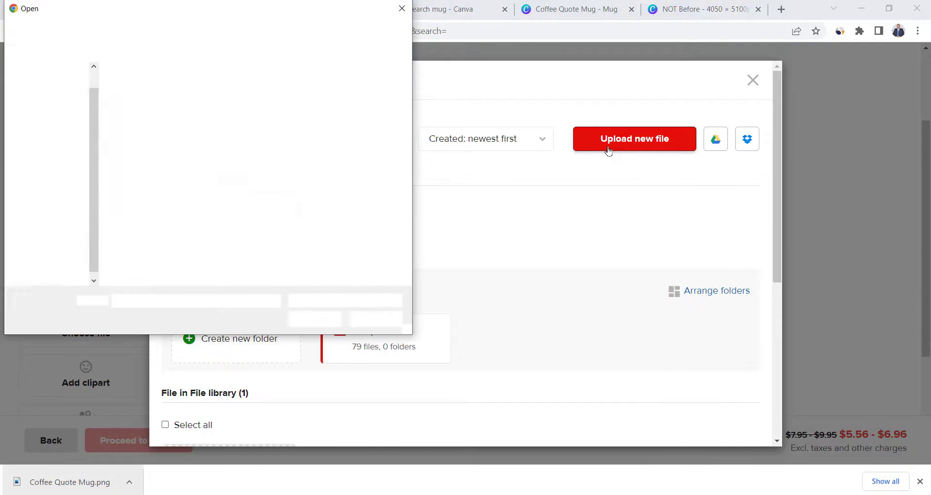
{"action": "double_click", "coordinate": [152, 202]}
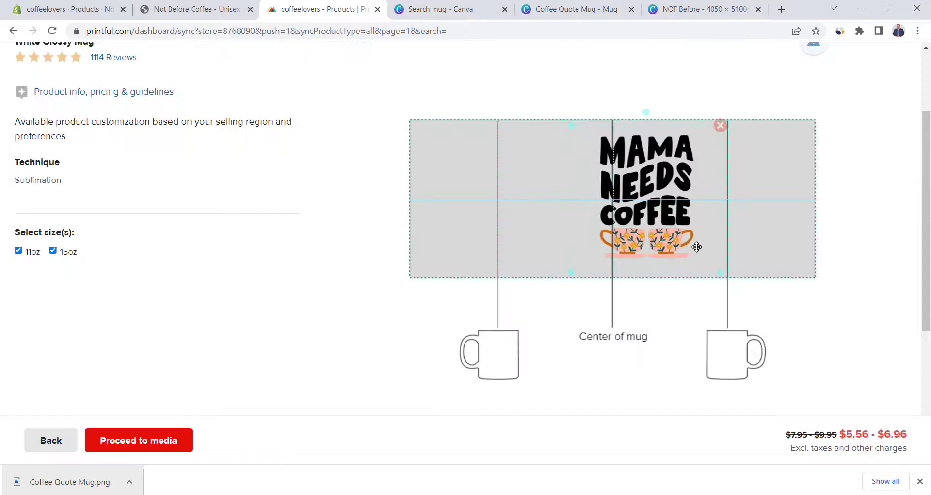
{"action": "left_click_drag", "start_coordinate": [686, 245], "coordinate": [747, 247]}
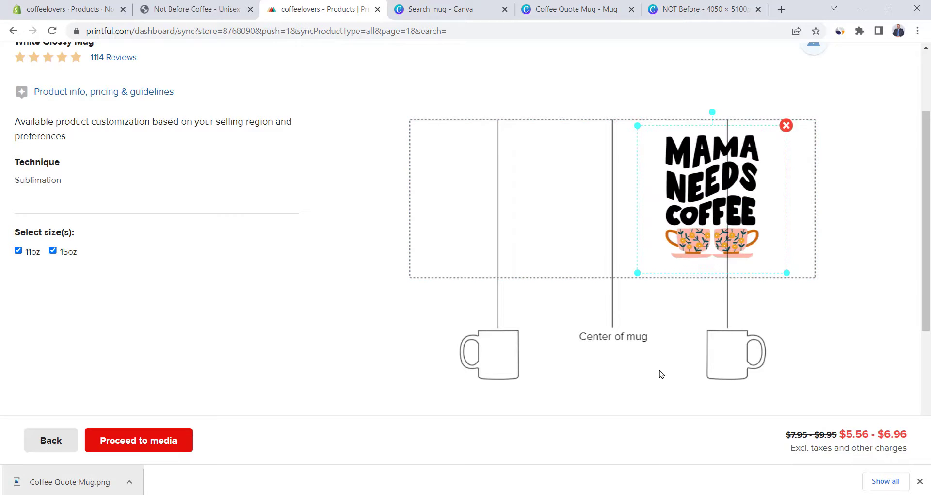
{"action": "scroll", "coordinate": [659, 374], "scroll_direction": "up", "scroll_amount": 3}
{"action": "left_click", "coordinate": [672, 114]}
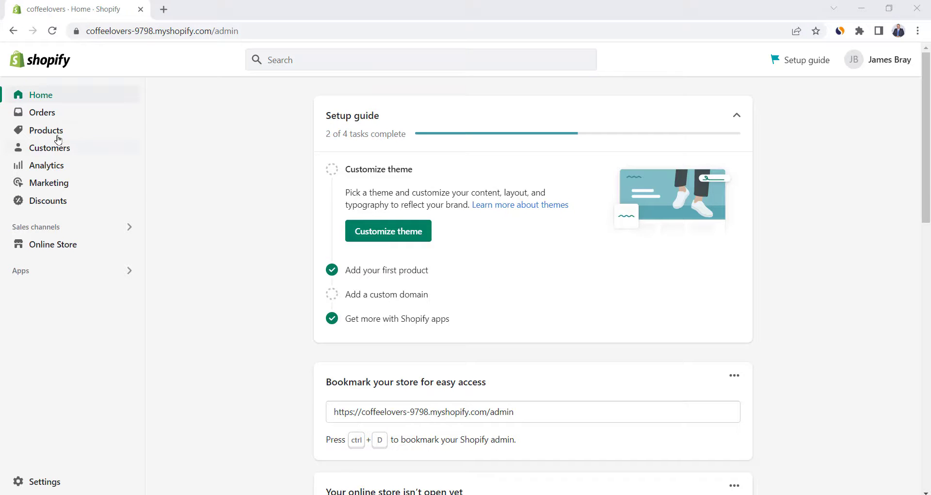
Create a product collection titled T-Shirts with the manual collection type and save it
{"action": "left_click", "coordinate": [51, 131]}
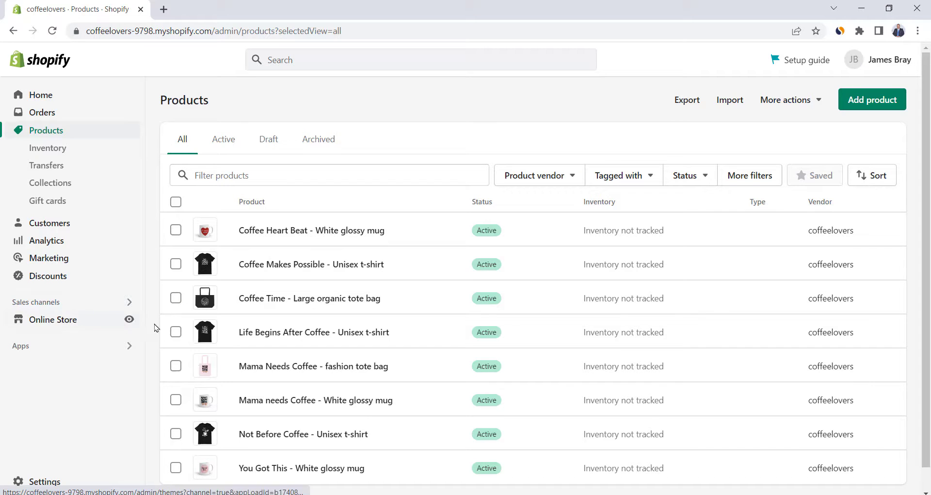
{"action": "left_click", "coordinate": [59, 183]}
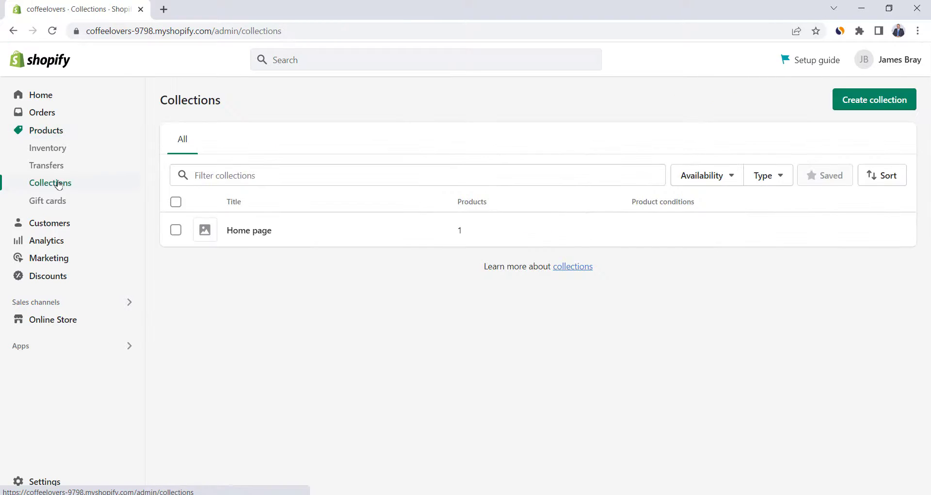
{"action": "left_click", "coordinate": [862, 102]}
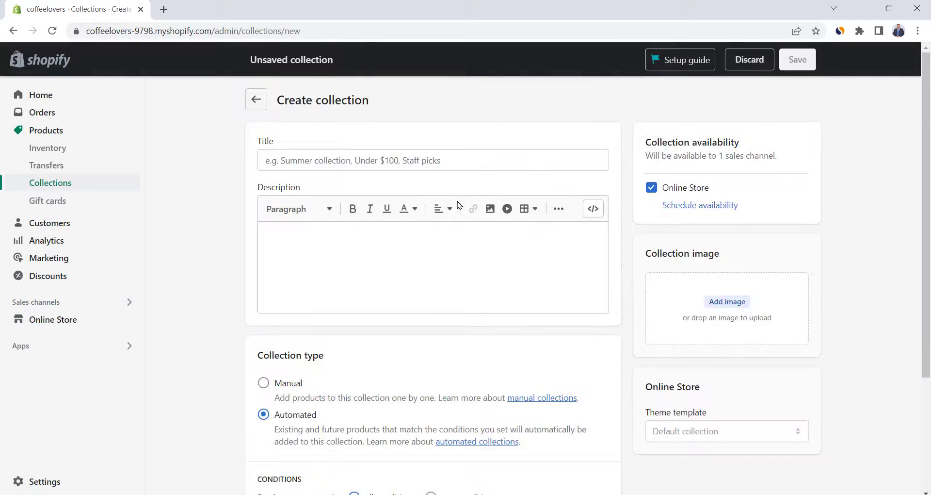
{"action": "left_click", "coordinate": [307, 157]}
{"action": "type", "text": "To"}
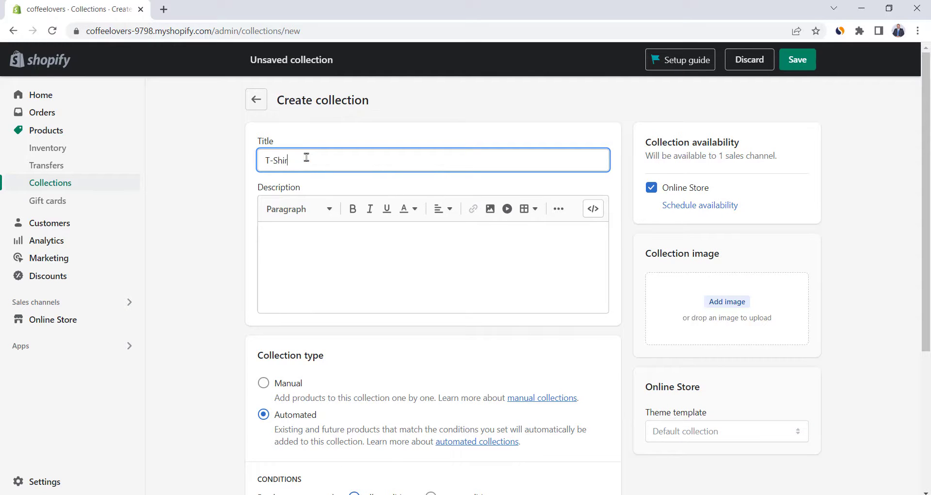
{"action": "left_click", "coordinate": [240, 235]}
{"action": "scroll", "coordinate": [240, 235], "scroll_direction": "down", "scroll_amount": 3}
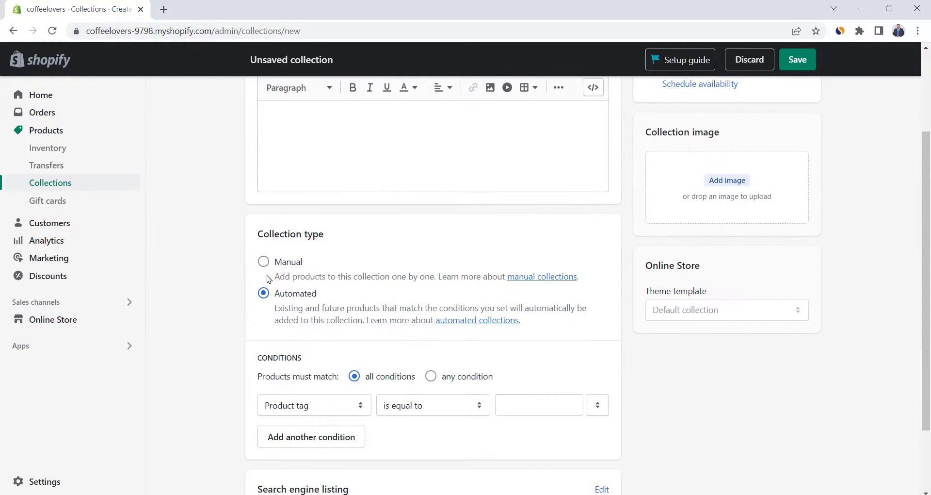
{"action": "left_click", "coordinate": [263, 292]}
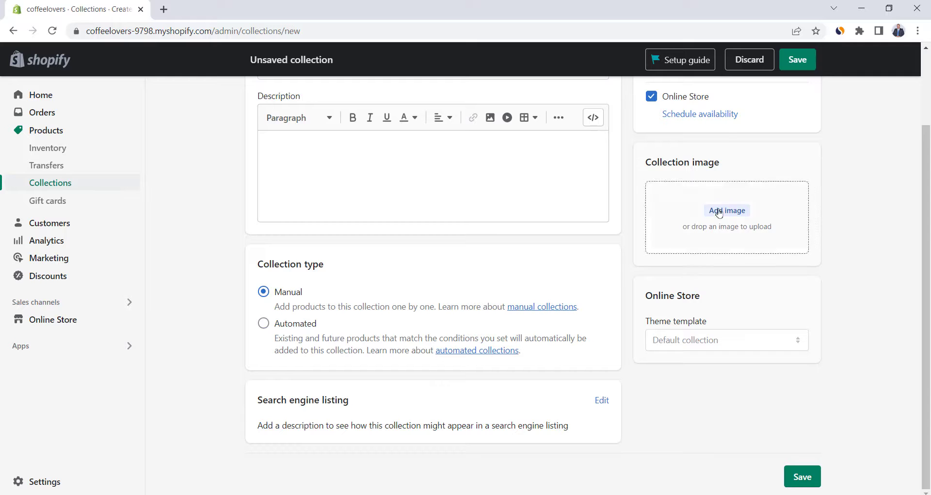
{"action": "left_click", "coordinate": [798, 60]}
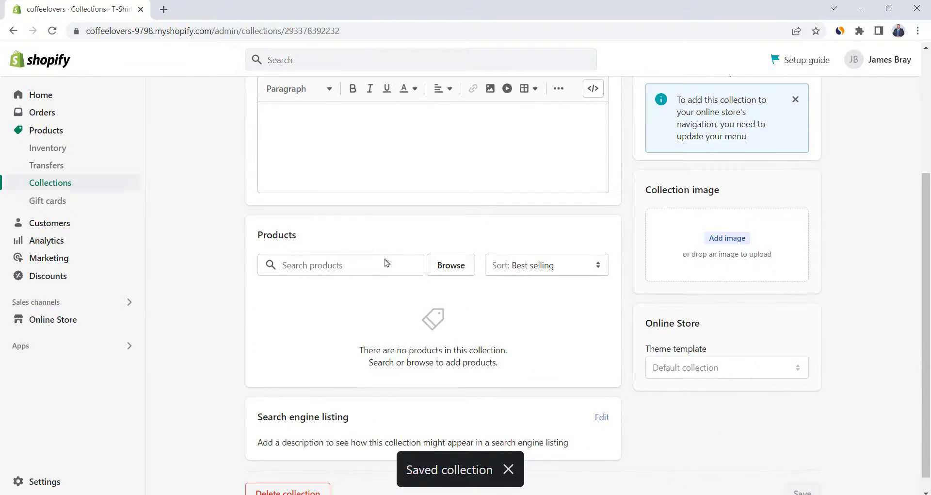
Add the Coffee Makes Possible, Life Begins After Coffee and Not Before Coffee T-shirts to the T-Shirts collection and return to the collections list
{"action": "left_click", "coordinate": [456, 267]}
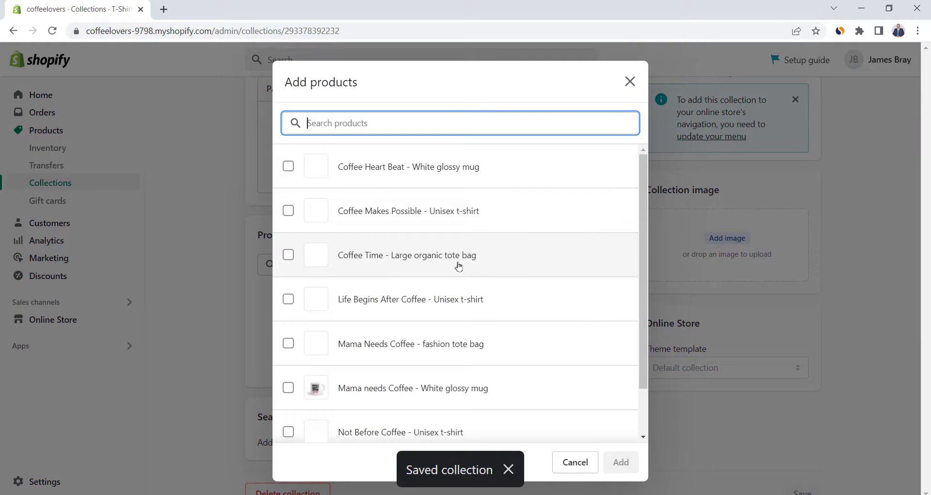
{"action": "left_click", "coordinate": [291, 210]}
{"action": "left_click", "coordinate": [289, 299]}
{"action": "scroll", "coordinate": [288, 299], "scroll_direction": "down", "scroll_amount": 1}
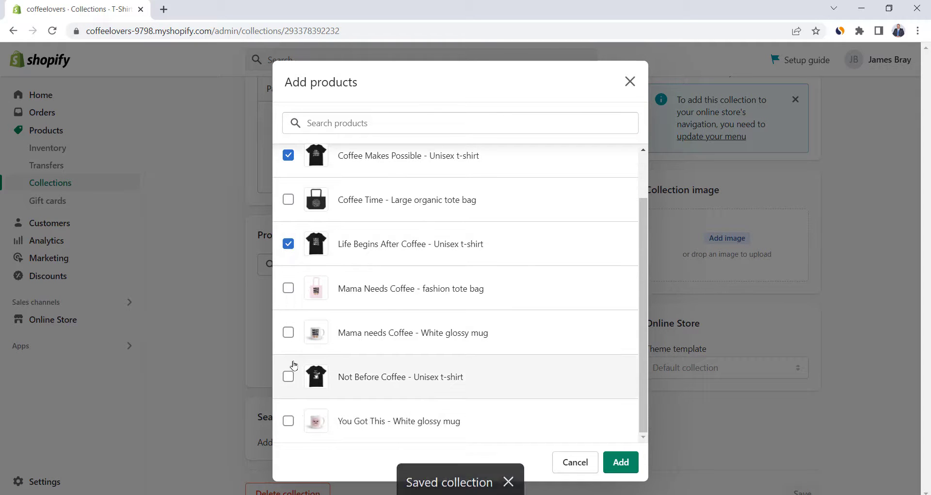
{"action": "left_click", "coordinate": [289, 377]}
{"action": "scroll", "coordinate": [432, 343], "scroll_direction": "up", "scroll_amount": 1}
{"action": "scroll", "coordinate": [432, 336], "scroll_direction": "down", "scroll_amount": 1}
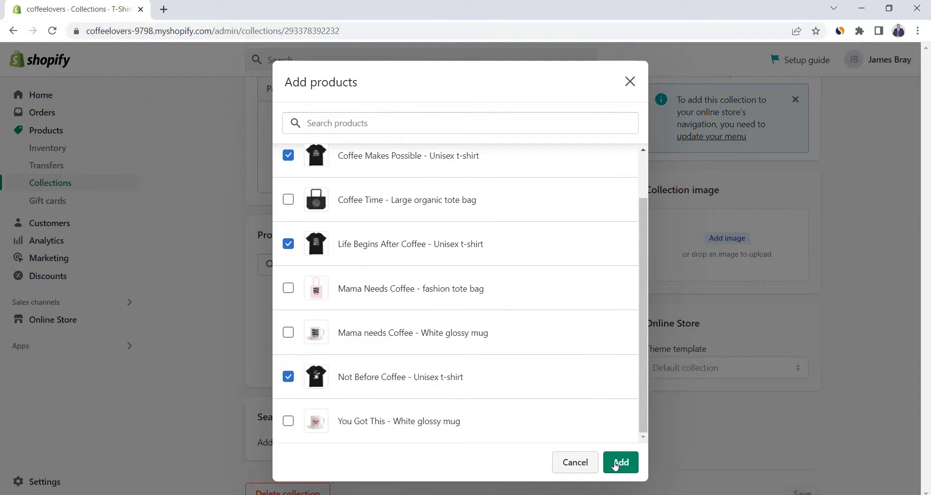
{"action": "left_click", "coordinate": [620, 462]}
{"action": "left_click", "coordinate": [256, 100]}
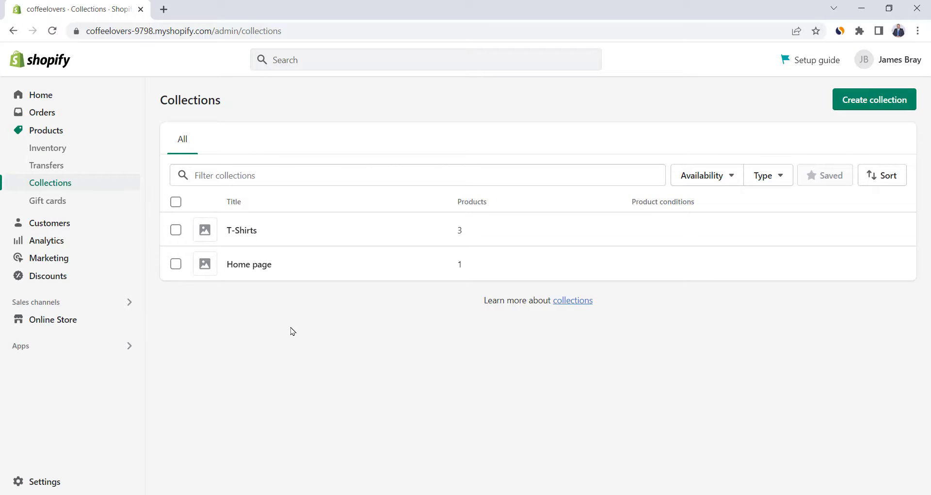
Add all remaining mugs, T-shirts and tote bags to the Home page collection and go back to the collections list
{"action": "left_click", "coordinate": [248, 265]}
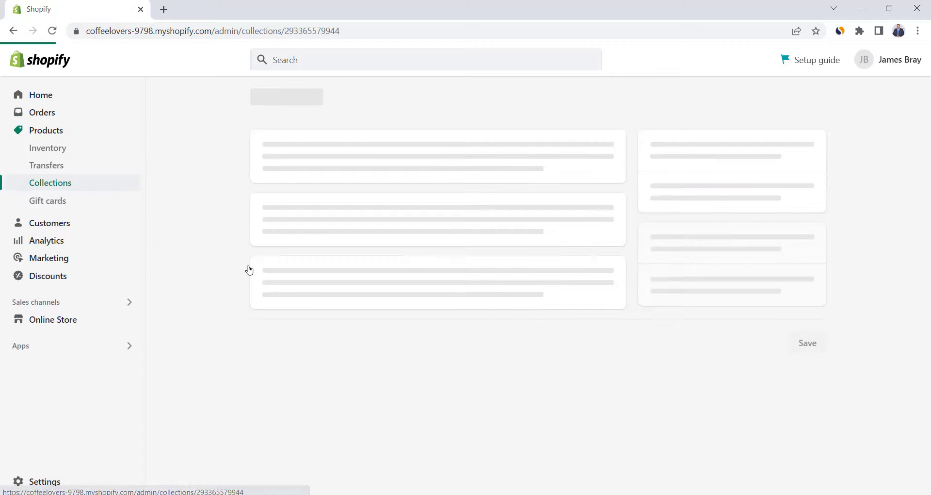
{"action": "scroll", "coordinate": [249, 269], "scroll_direction": "down", "scroll_amount": 3}
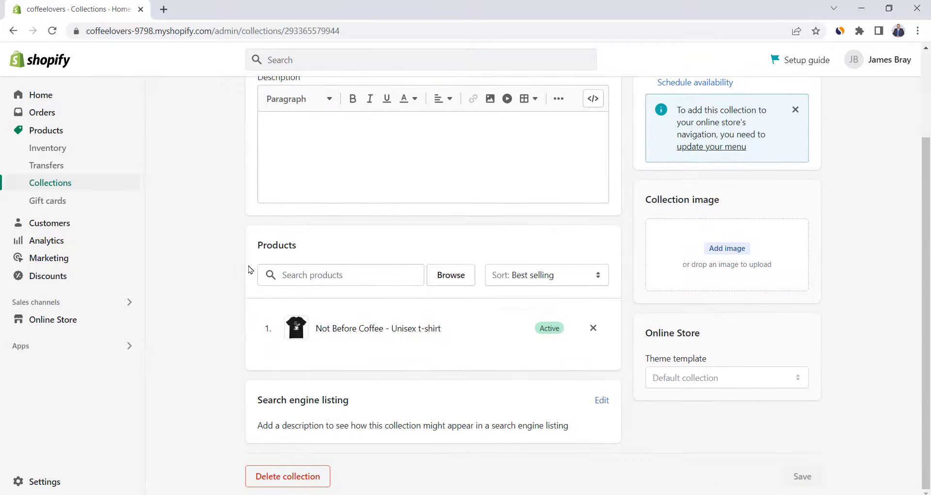
{"action": "left_click", "coordinate": [453, 281]}
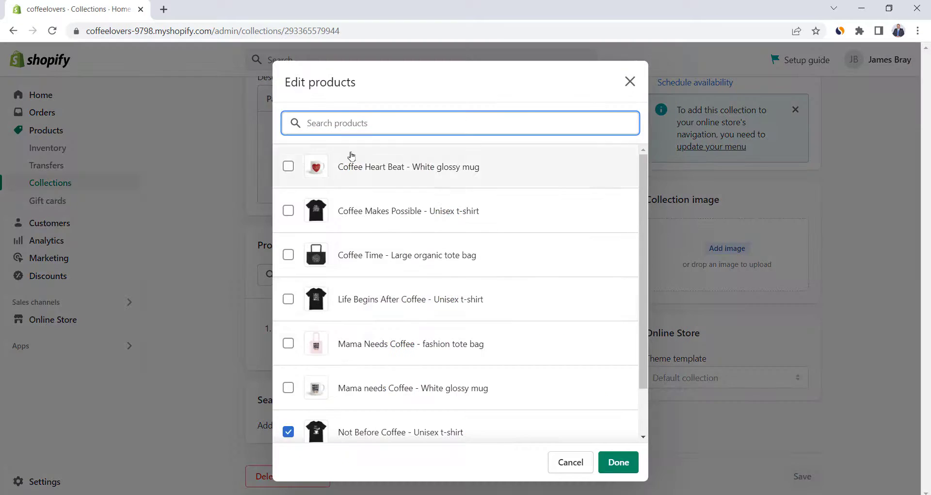
{"action": "left_click", "coordinate": [288, 387]}
{"action": "left_click", "coordinate": [288, 343]}
{"action": "left_click", "coordinate": [288, 255]}
{"action": "left_click", "coordinate": [289, 208]}
{"action": "left_click", "coordinate": [288, 166]}
{"action": "left_click", "coordinate": [288, 299]}
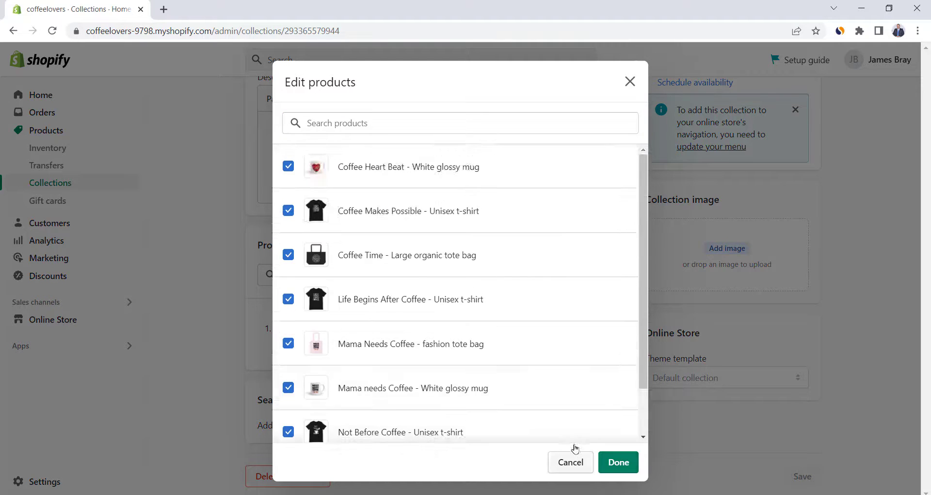
{"action": "left_click", "coordinate": [618, 461]}
{"action": "key", "text": "alt+Left"}
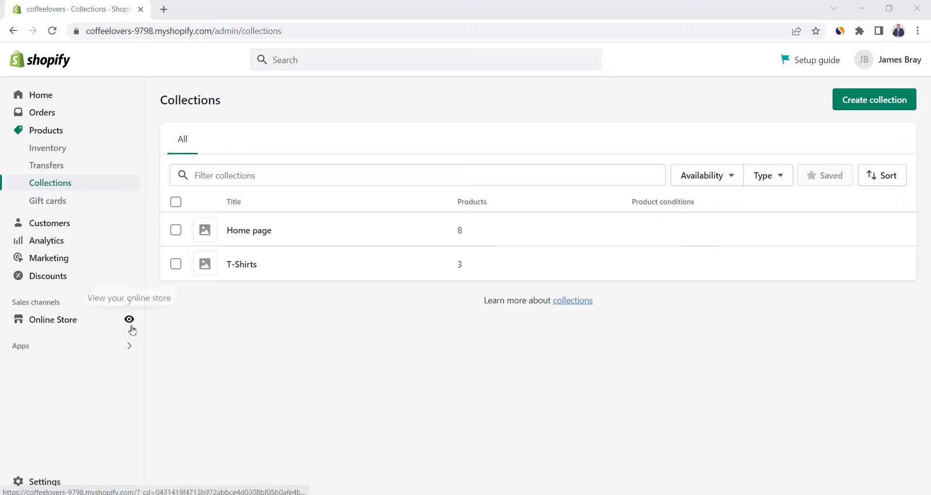
Open the online store's themes and review the current Dawn theme and the popular free themes
{"action": "left_click", "coordinate": [51, 320]}
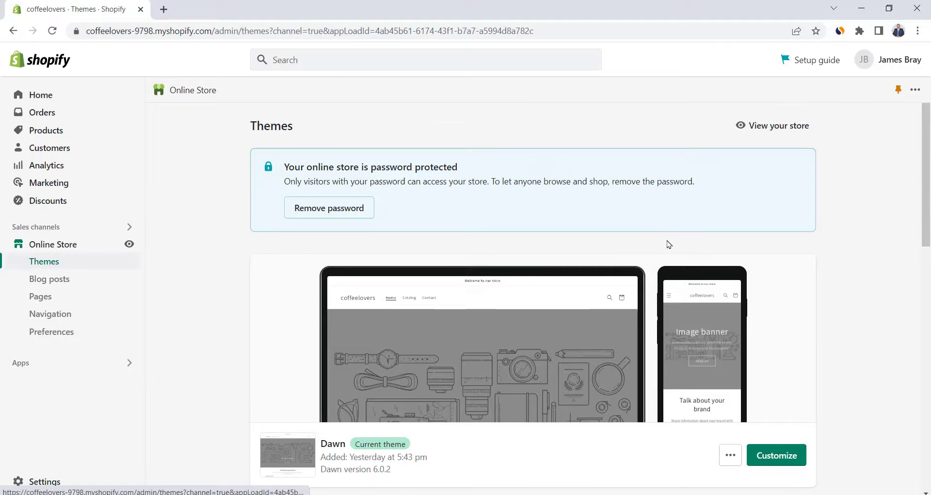
{"action": "scroll", "coordinate": [667, 245], "scroll_direction": "down", "scroll_amount": 3}
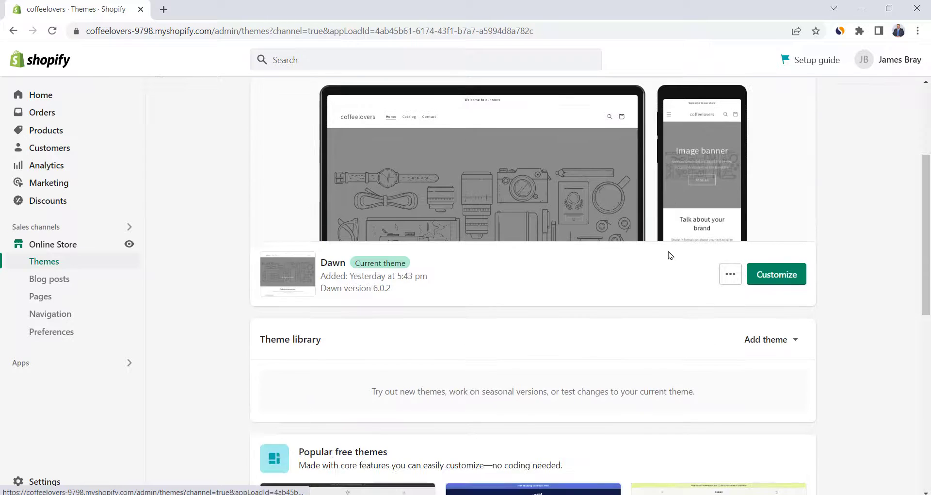
{"action": "double_click", "coordinate": [327, 262]}
{"action": "left_click", "coordinate": [465, 270]}
{"action": "scroll", "coordinate": [466, 270], "scroll_direction": "down", "scroll_amount": 3}
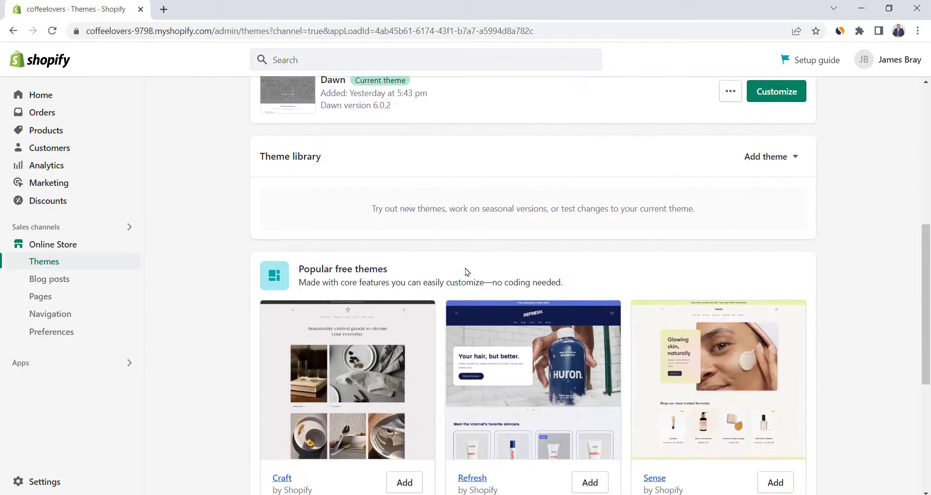
{"action": "scroll", "coordinate": [465, 270], "scroll_direction": "down", "scroll_amount": 5}
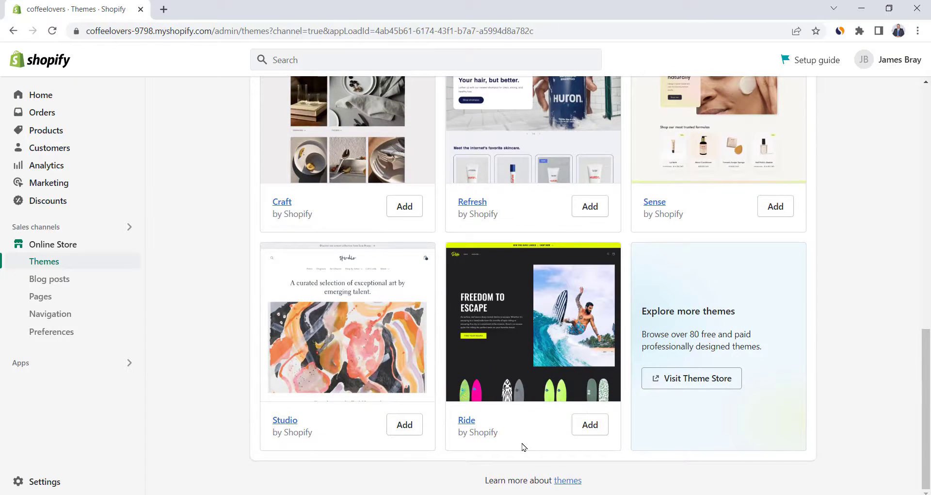
Visit the Shopify Theme Store and look through the available themes and filter options
{"action": "left_click", "coordinate": [694, 380]}
{"action": "scroll", "coordinate": [450, 199], "scroll_direction": "down", "scroll_amount": 3}
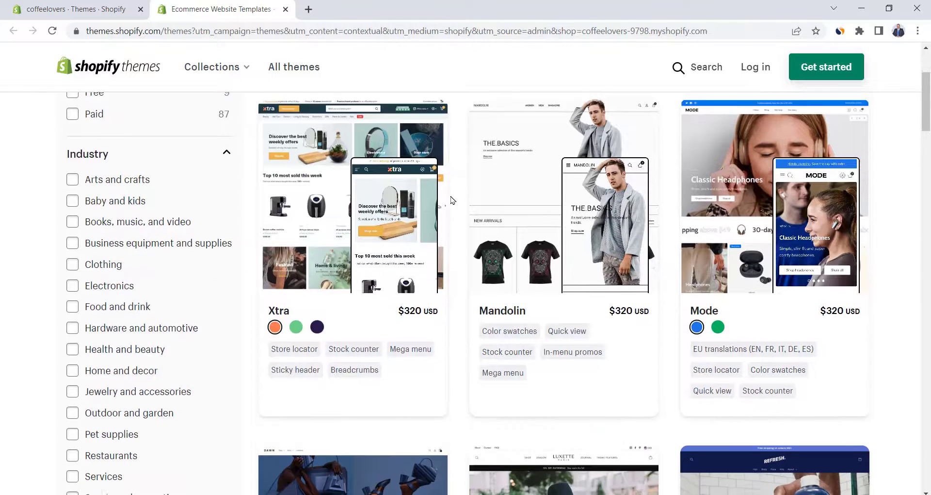
{"action": "scroll", "coordinate": [451, 200], "scroll_direction": "down", "scroll_amount": 6}
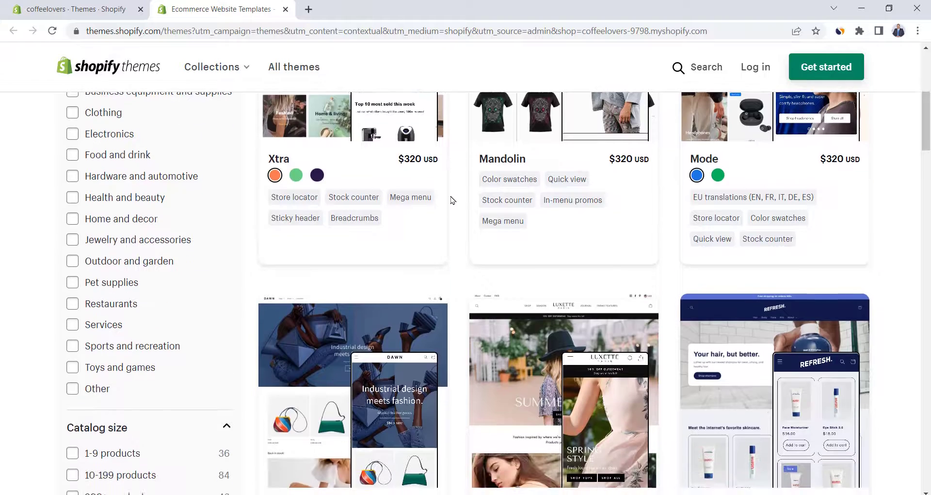
{"action": "scroll", "coordinate": [451, 200], "scroll_direction": "up", "scroll_amount": 8}
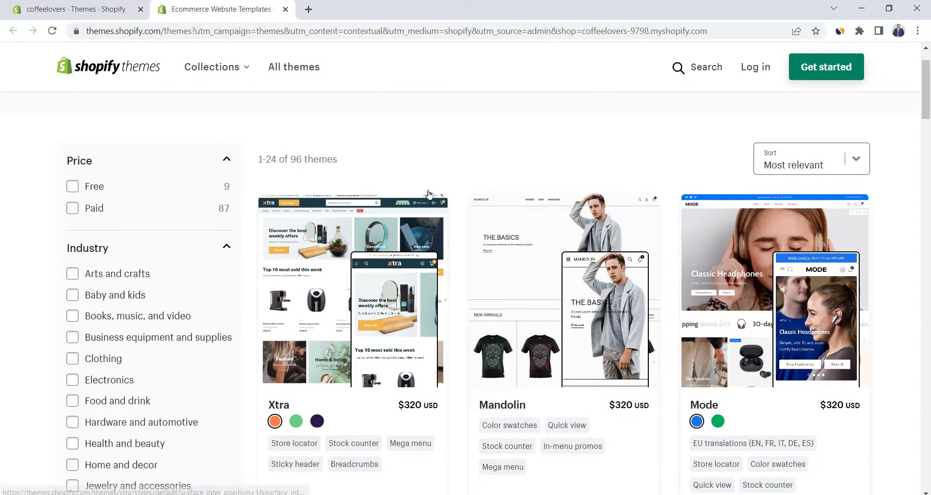
Close the Theme Store and open the current Dawn theme for customization
{"action": "left_click", "coordinate": [286, 9]}
{"action": "scroll", "coordinate": [777, 366], "scroll_direction": "up", "scroll_amount": 5}
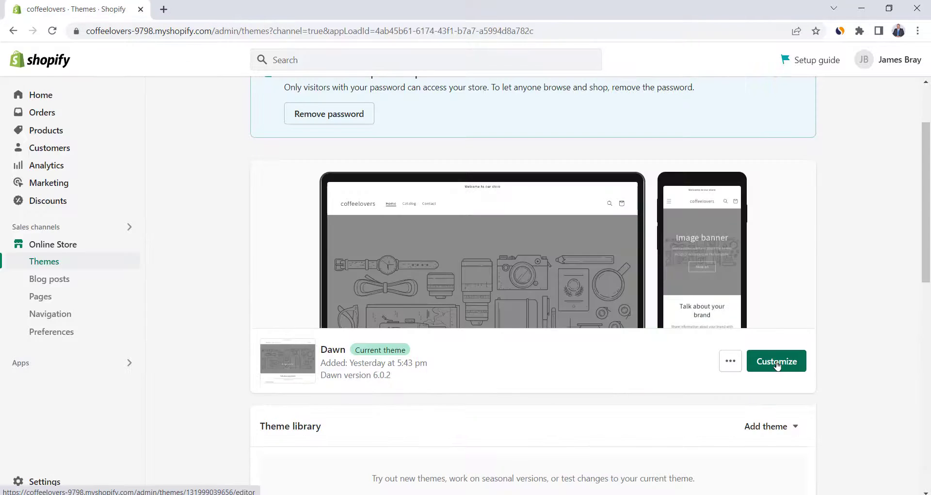
{"action": "left_click", "coordinate": [778, 366]}
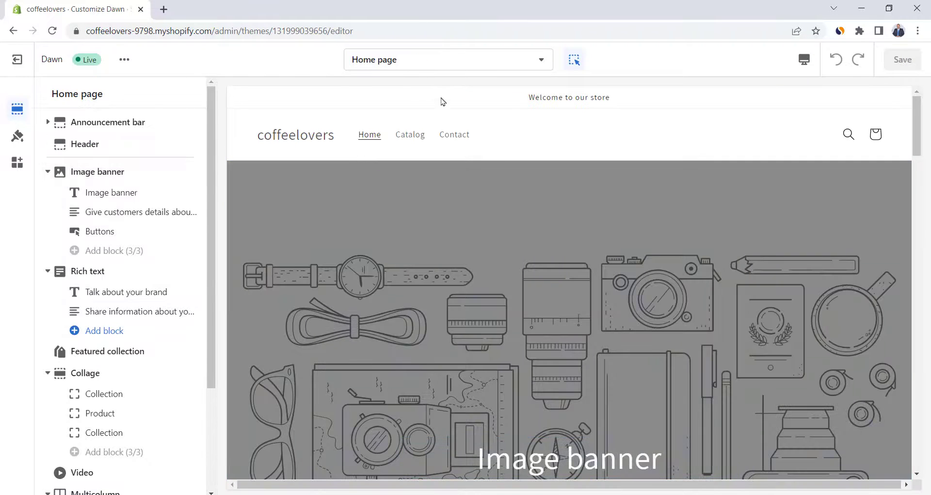
Review the theme editor's list of store pages, the mobile and desktop previews, and the home page sections
{"action": "left_click", "coordinate": [481, 61]}
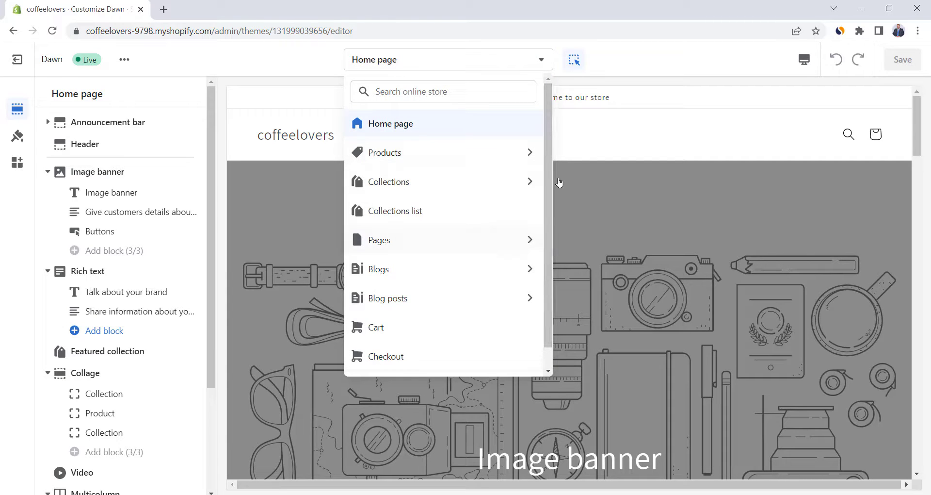
{"action": "left_click", "coordinate": [646, 67]}
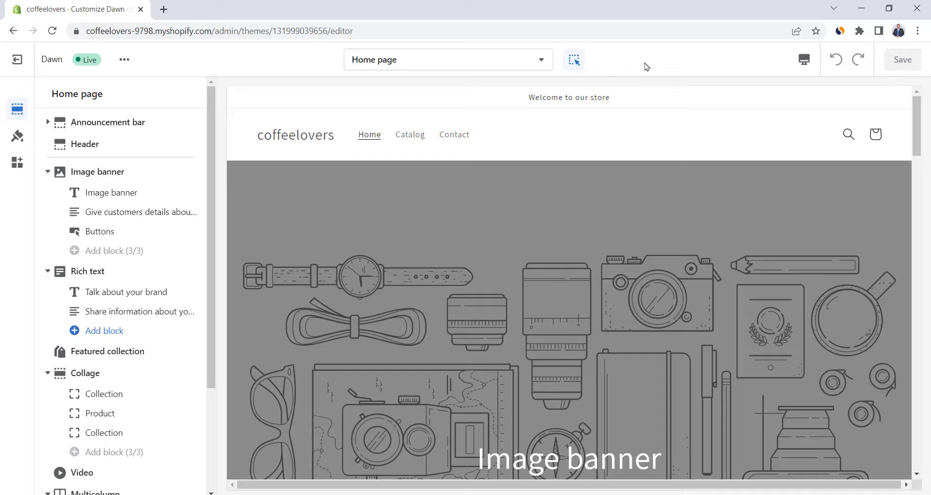
{"action": "left_click", "coordinate": [803, 64]}
{"action": "left_click", "coordinate": [823, 95]}
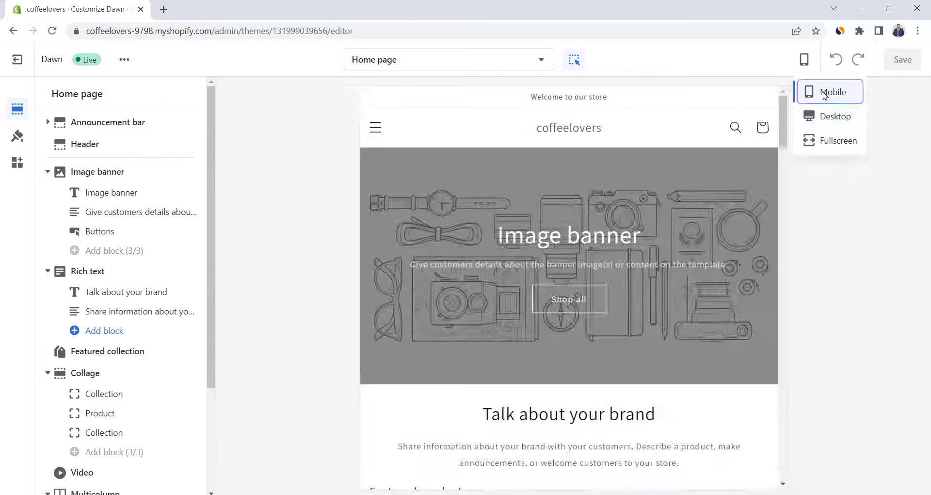
{"action": "left_click", "coordinate": [805, 68]}
{"action": "left_click", "coordinate": [820, 125]}
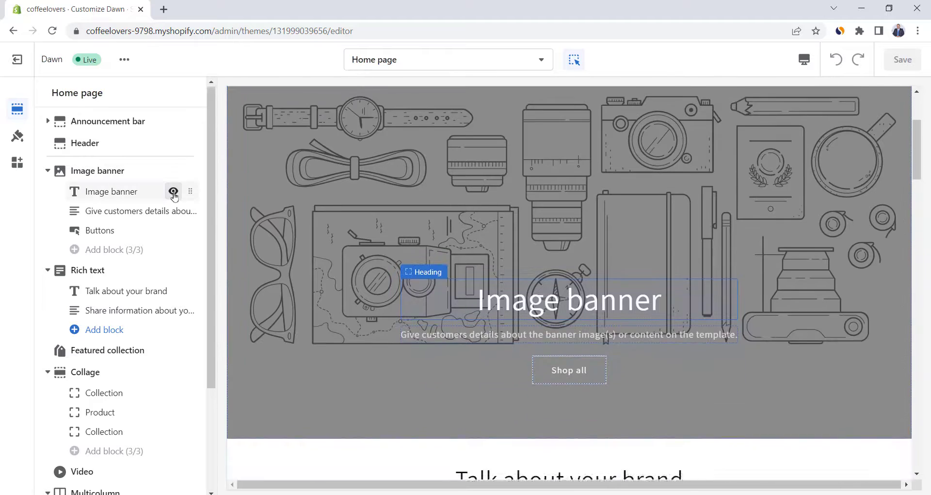
{"action": "scroll", "coordinate": [174, 195], "scroll_direction": "down", "scroll_amount": 3}
{"action": "scroll", "coordinate": [174, 196], "scroll_direction": "up", "scroll_amount": 3}
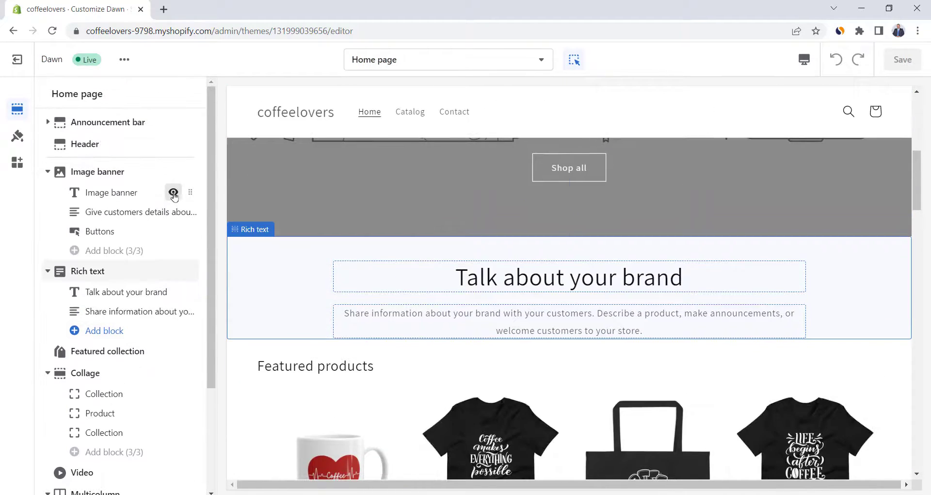
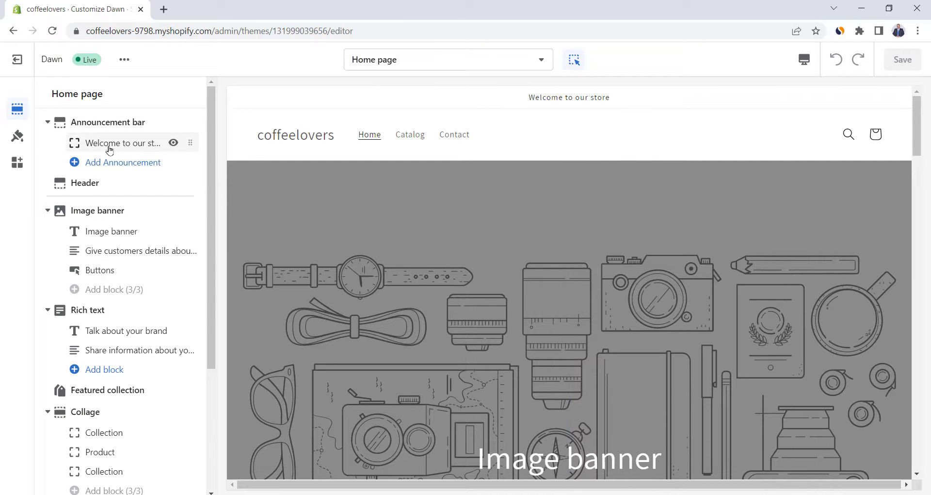
Change the announcement bar text to "Free Shipping Worldwide!" and return to the home page sections
{"action": "left_click", "coordinate": [112, 143]}
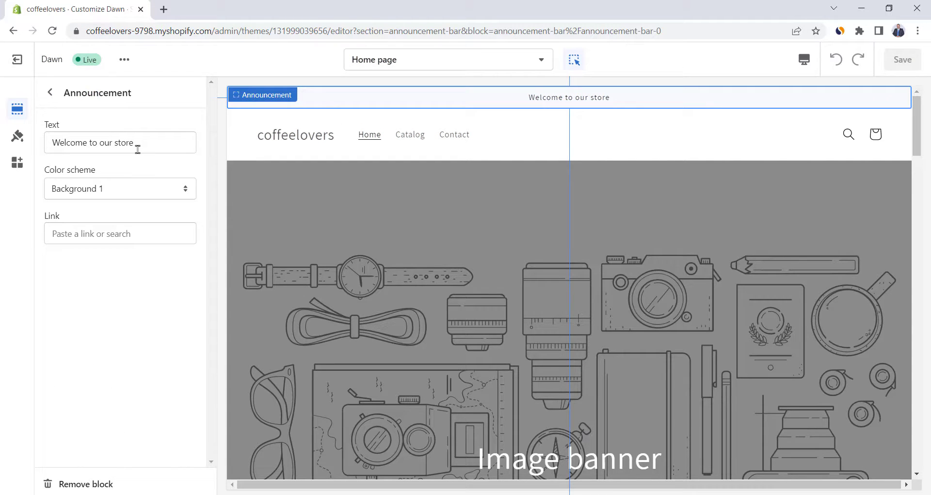
{"action": "triple_click", "coordinate": [138, 149]}
{"action": "type", "text": "Free Shipping Worldwide!"}
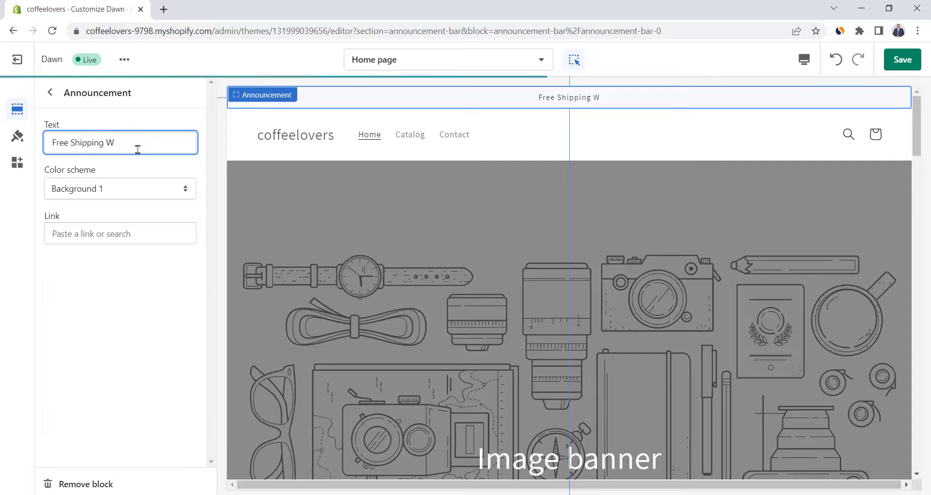
{"action": "left_click", "coordinate": [49, 92]}
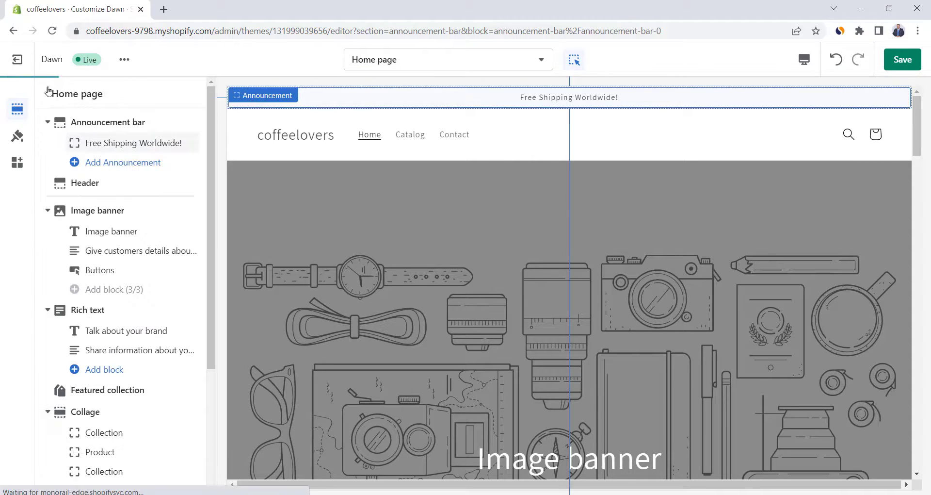
Replace the header's default logo with the Coffee Lovers Gift Store logo image and increase the custom logo width
{"action": "left_click", "coordinate": [89, 184]}
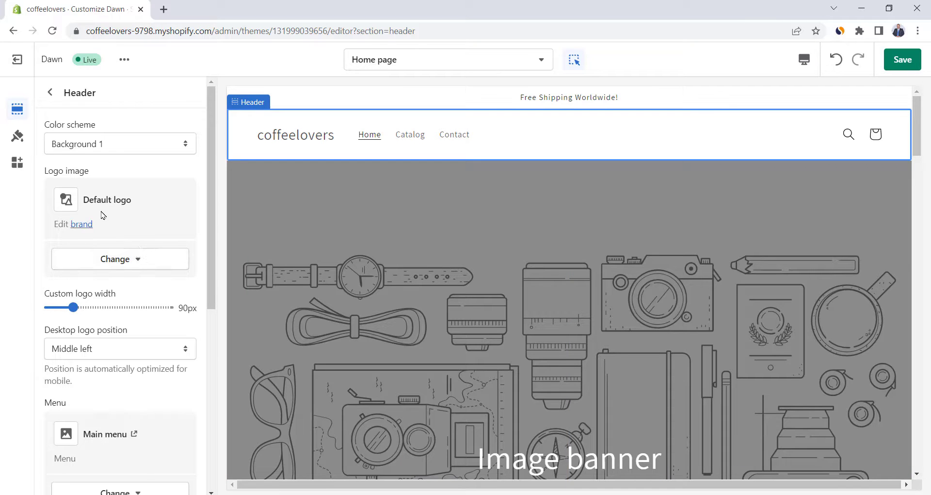
{"action": "left_click", "coordinate": [123, 263]}
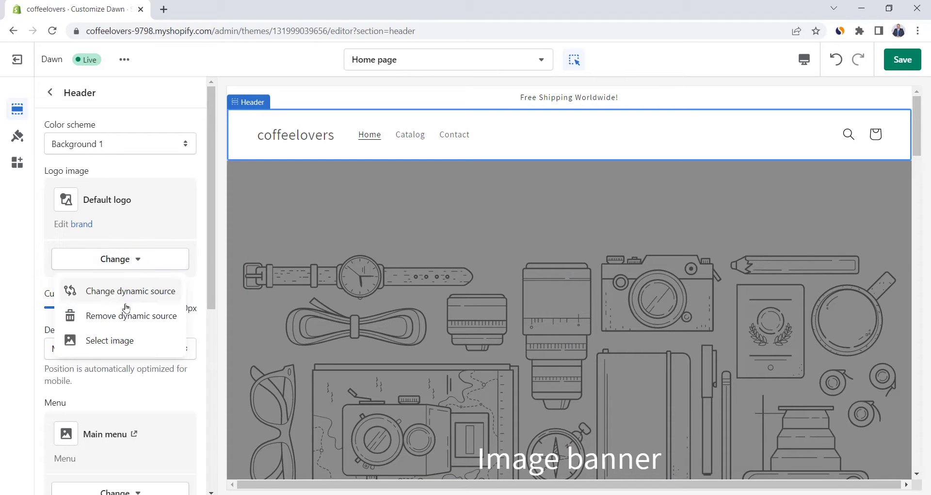
{"action": "left_click", "coordinate": [125, 341]}
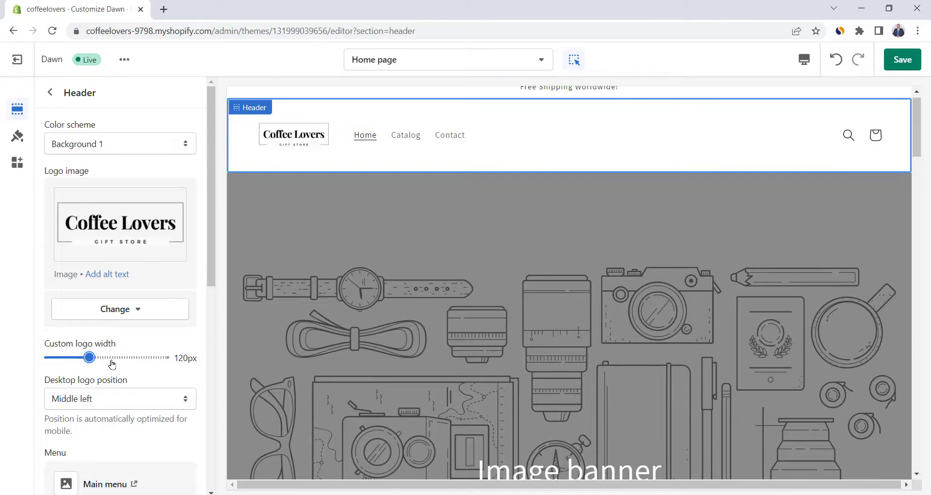
{"action": "left_click", "coordinate": [50, 91]}
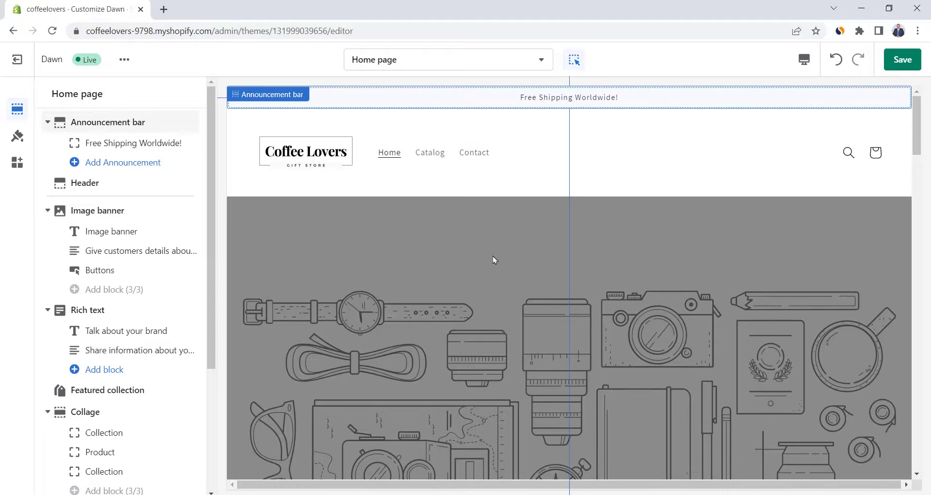
Search Pexels for "coffee", filter to landscape photos, and download the one of a hand holding a mug at sunset
{"action": "scroll", "coordinate": [461, 266], "scroll_direction": "down", "scroll_amount": 1}
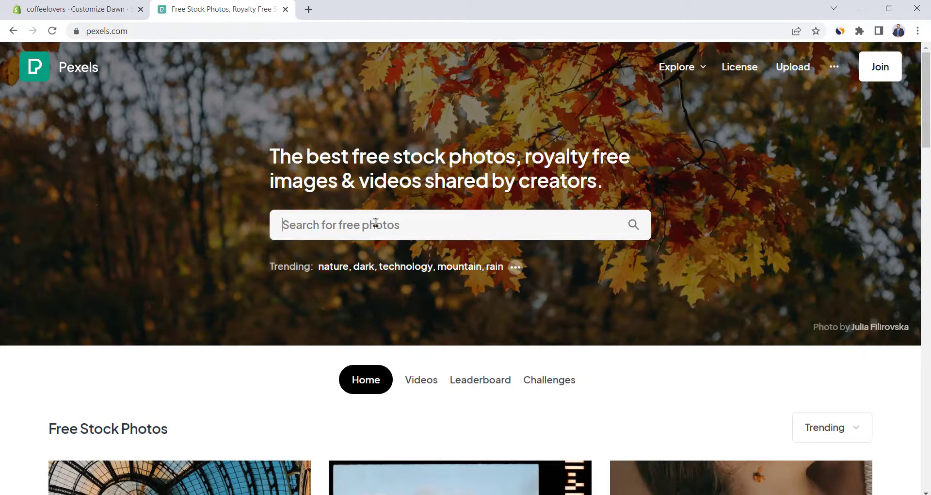
{"action": "left_click", "coordinate": [376, 222]}
{"action": "type", "text": "co"}
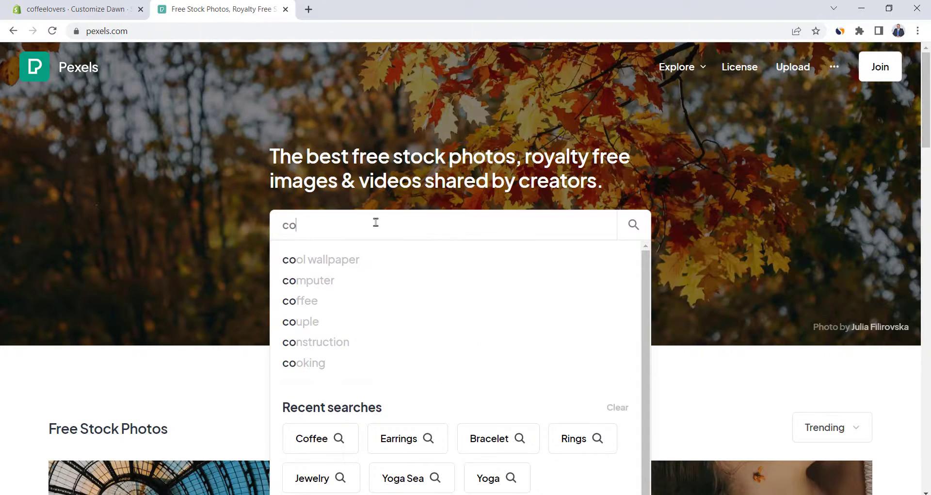
{"action": "type", "text": "ffee"}
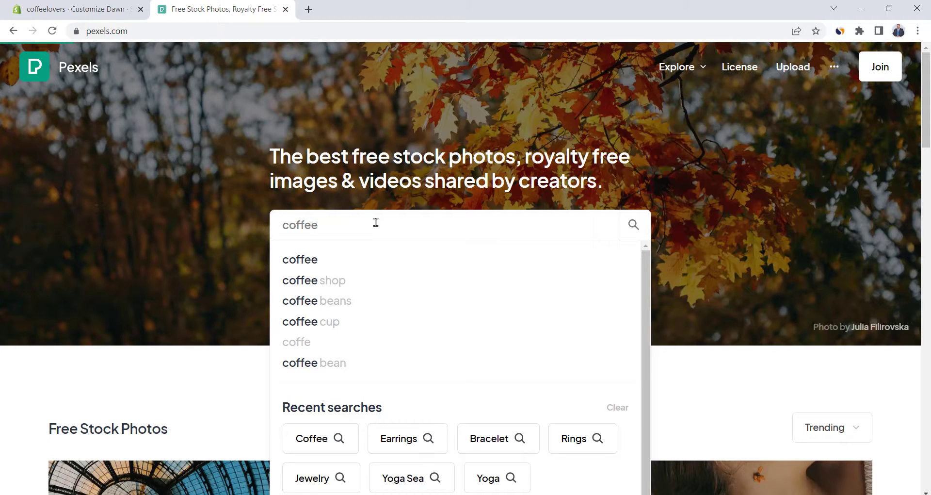
{"action": "key", "text": "Return"}
{"action": "scroll", "coordinate": [376, 223], "scroll_direction": "down", "scroll_amount": 3}
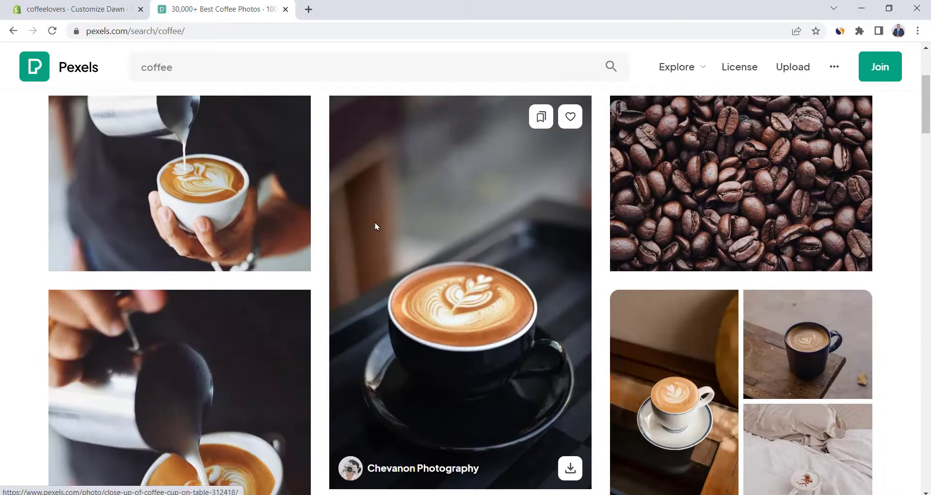
{"action": "scroll", "coordinate": [376, 226], "scroll_direction": "down", "scroll_amount": 6}
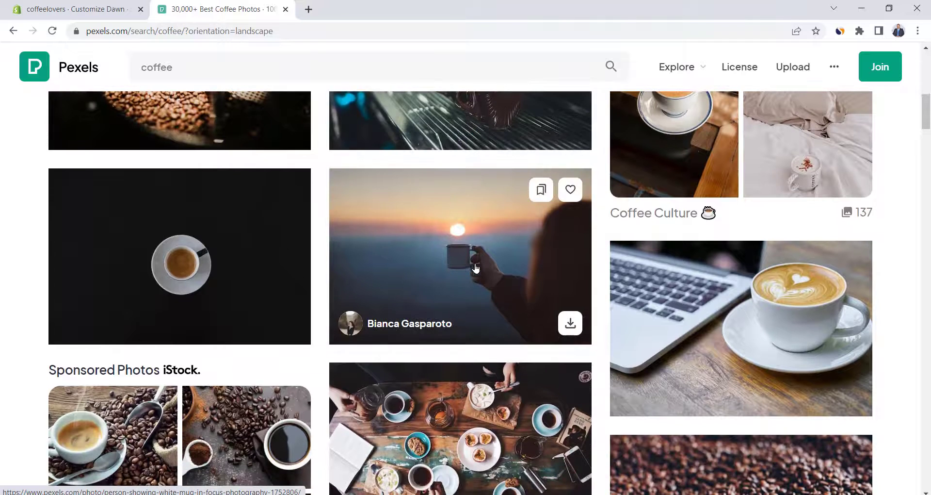
{"action": "left_click", "coordinate": [470, 261]}
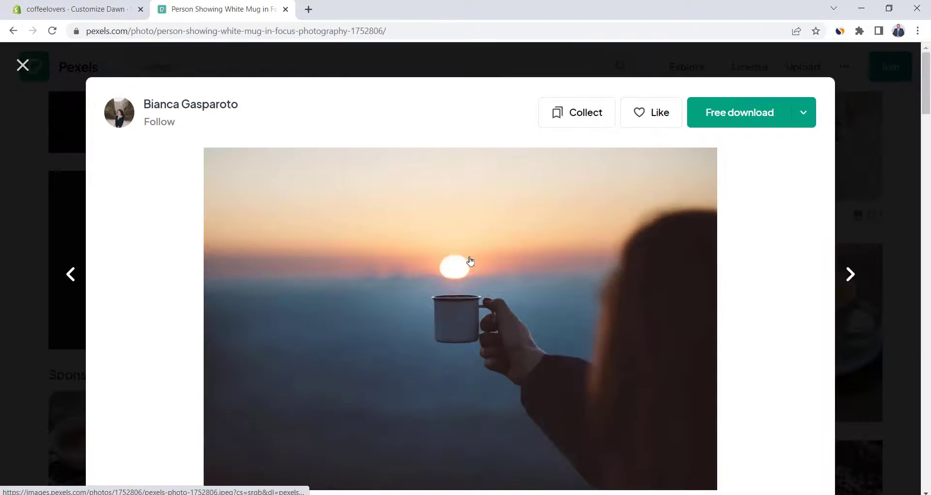
Back in the theme editor, use the downloaded sunset mug photo as the banner's first image with 30% overlay opacity
{"action": "key", "text": "ctrl+shift+Tab"}
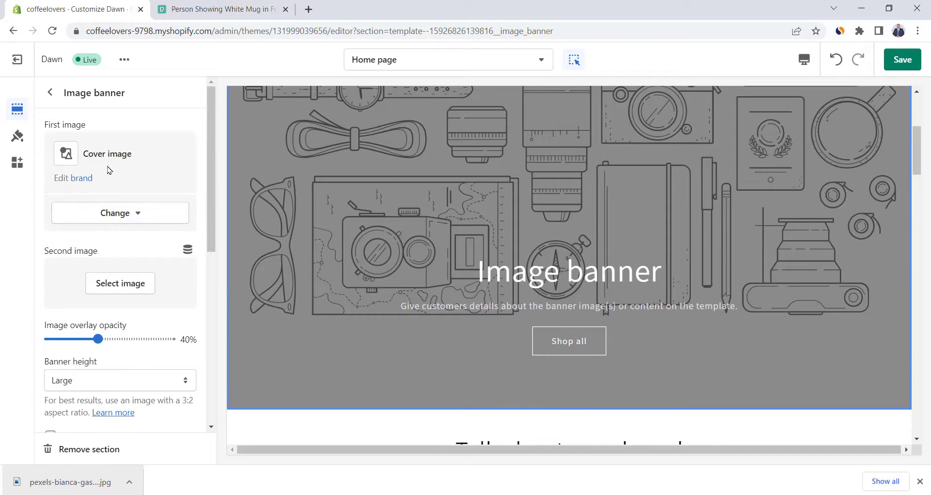
{"action": "left_click", "coordinate": [125, 224]}
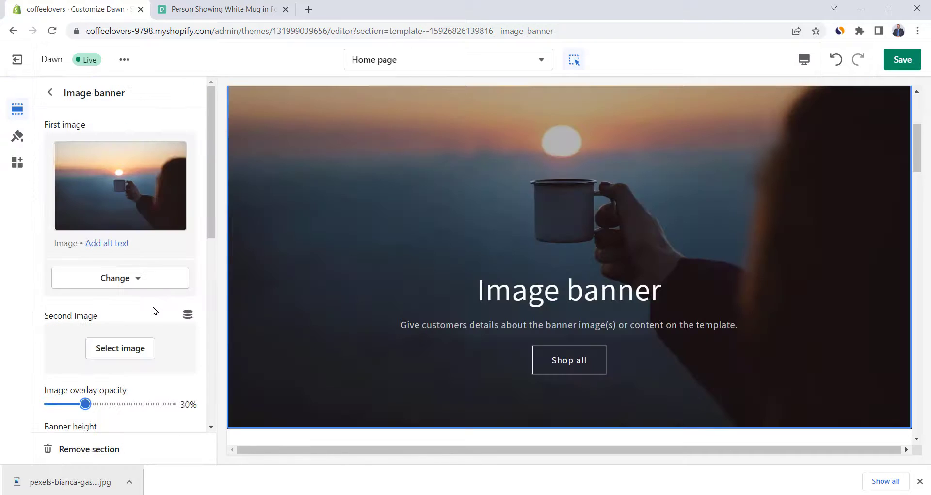
{"action": "left_click", "coordinate": [50, 92]}
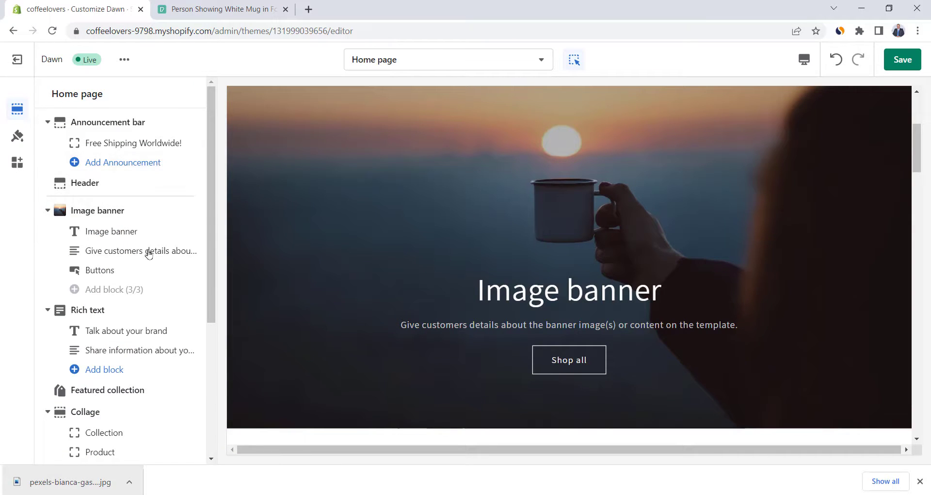
Set the image banner's heading to "Coffee Smells Like Freshly Ground Heaven!" and its description to "Coffee Lovers Shop"
{"action": "left_click", "coordinate": [97, 233]}
{"action": "triple_click", "coordinate": [117, 143]}
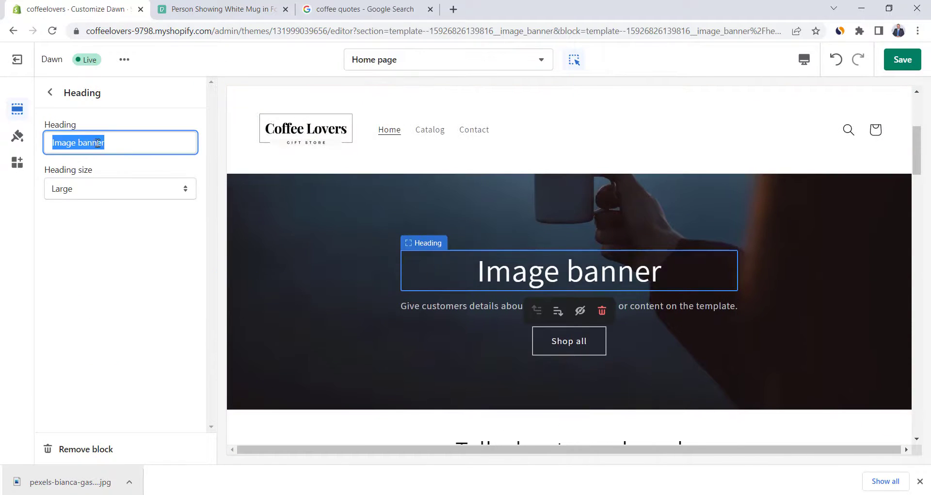
{"action": "type", "text": "offee Lovers Shop"}
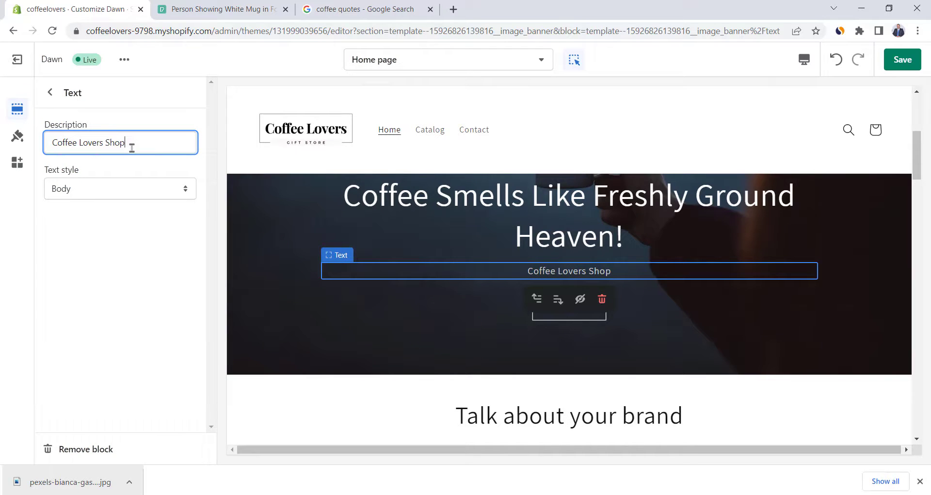
{"action": "left_click", "coordinate": [50, 93]}
Hide the Rich text, Collage, Video and Multicolumn sections on the home page
{"action": "scroll", "coordinate": [530, 233], "scroll_direction": "down", "scroll_amount": 5}
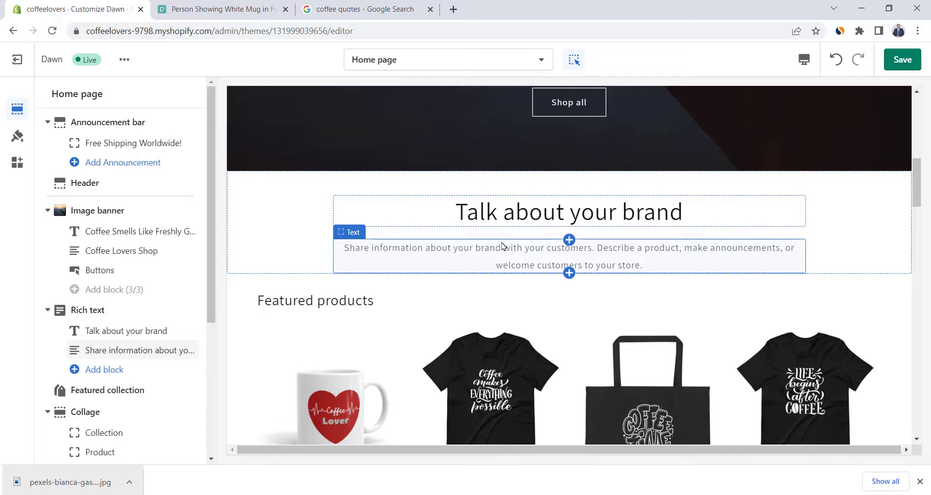
{"action": "scroll", "coordinate": [170, 260], "scroll_direction": "down", "scroll_amount": 1}
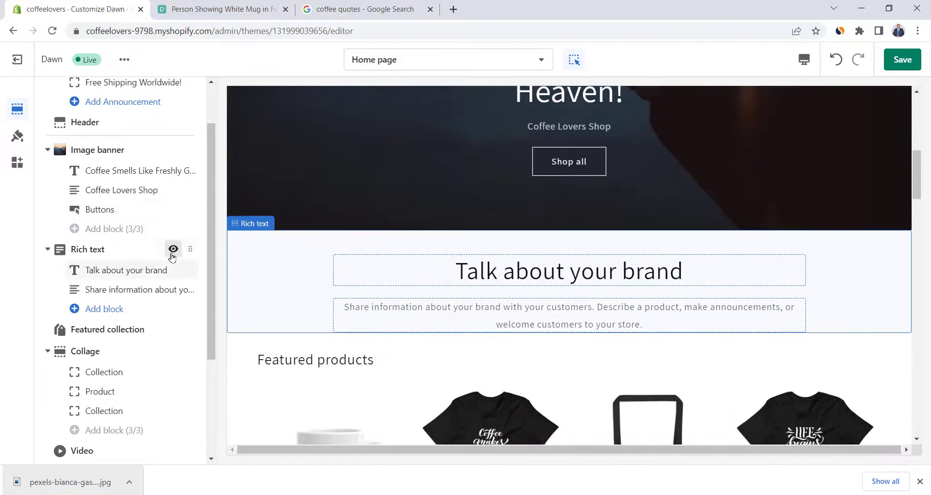
{"action": "left_click", "coordinate": [173, 249]}
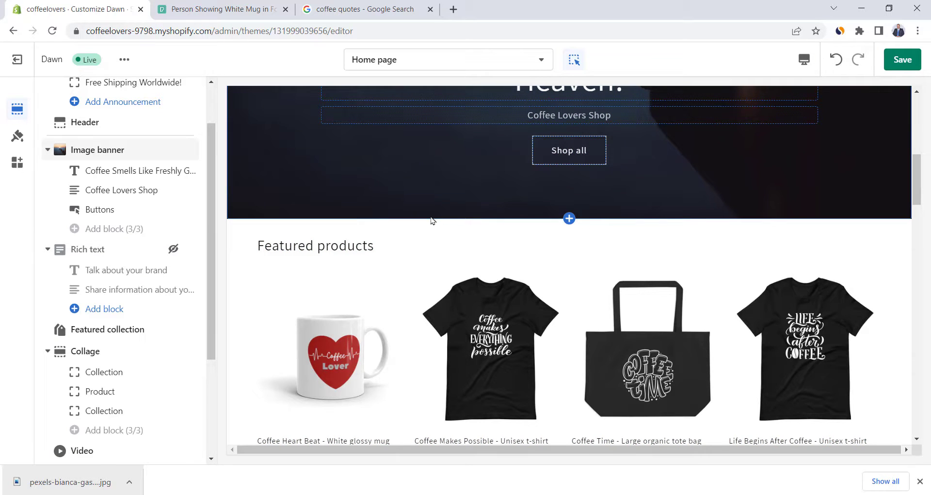
{"action": "scroll", "coordinate": [431, 221], "scroll_direction": "down", "scroll_amount": 4}
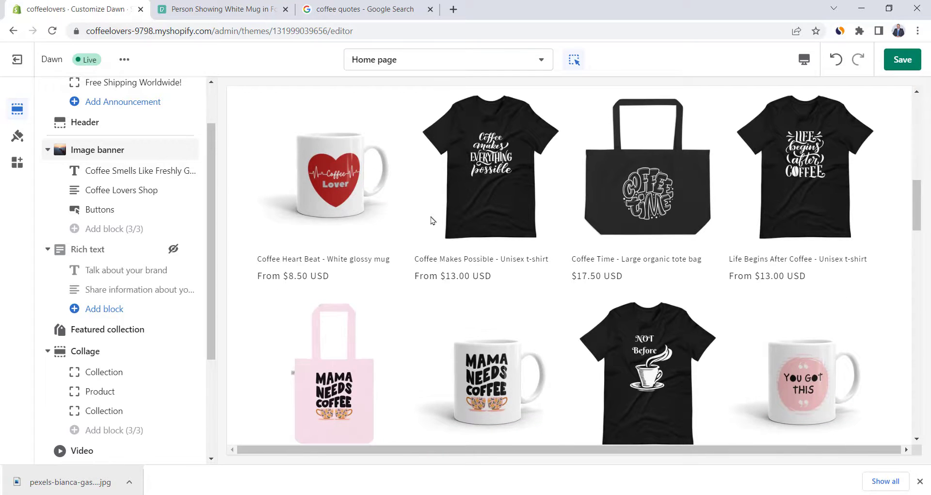
{"action": "scroll", "coordinate": [432, 221], "scroll_direction": "down", "scroll_amount": 7}
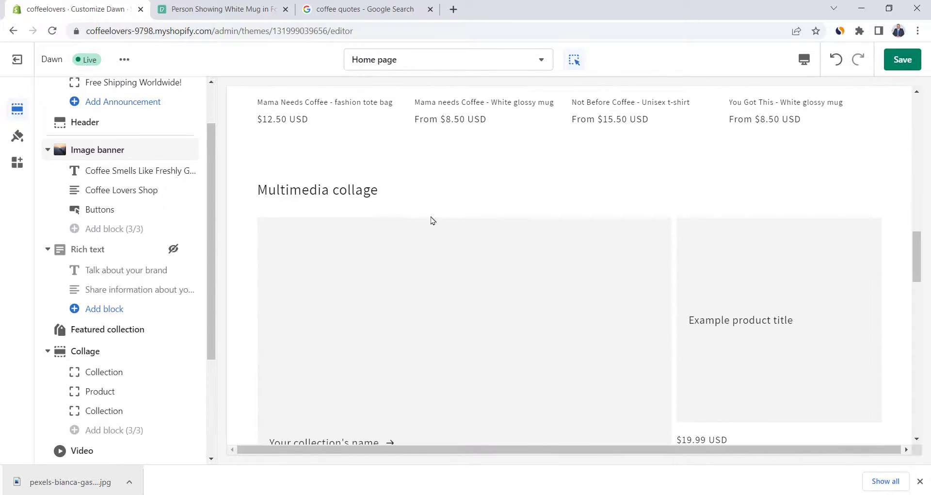
{"action": "scroll", "coordinate": [177, 242], "scroll_direction": "down", "scroll_amount": 3}
{"action": "left_click", "coordinate": [173, 230]}
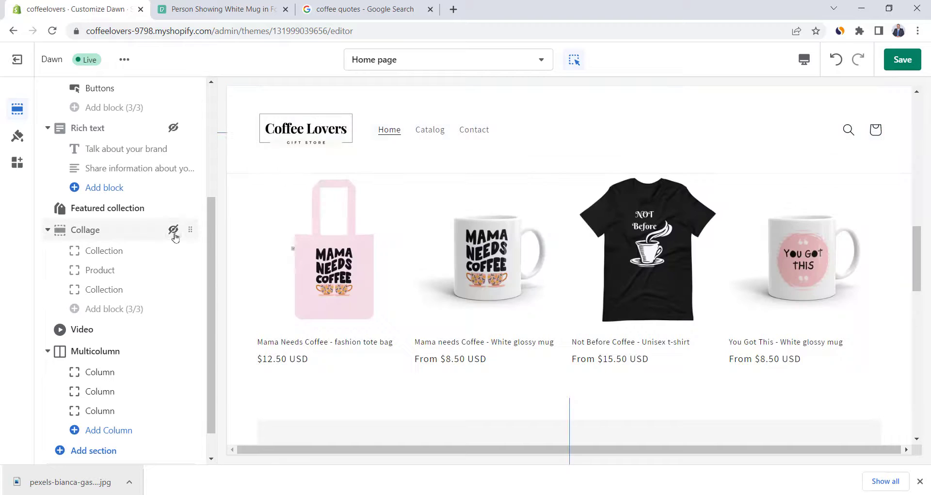
{"action": "left_click", "coordinate": [173, 330]}
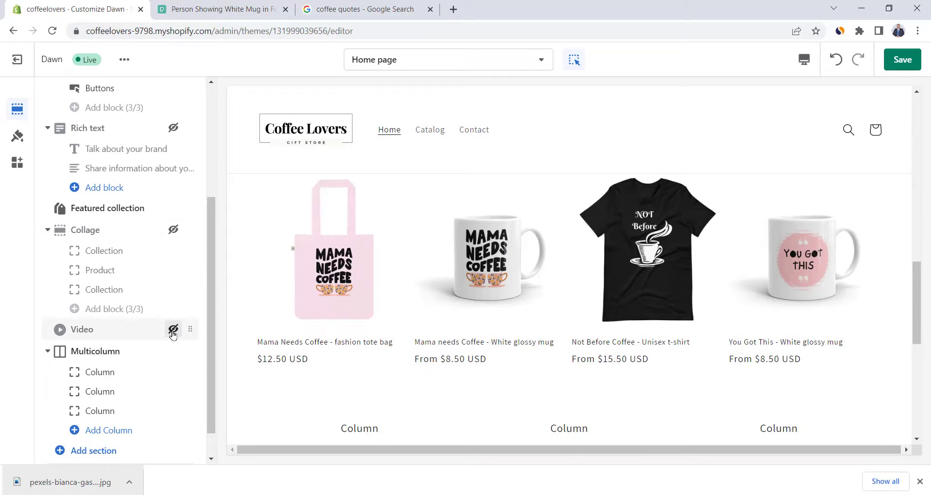
{"action": "left_click", "coordinate": [171, 352]}
Change the featured collection's heading to "Trending Products" and save the theme changes
{"action": "left_click", "coordinate": [376, 223]}
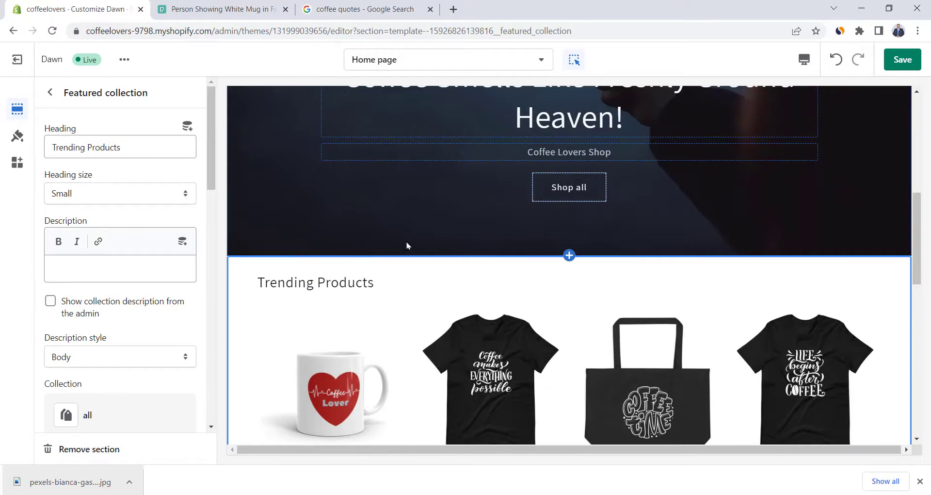
{"action": "left_click", "coordinate": [901, 59]}
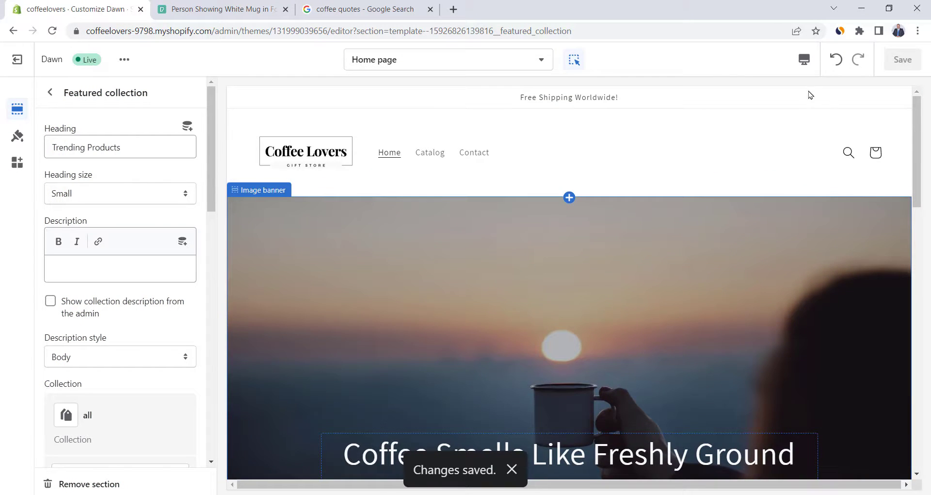
Preview the home page in mobile view down through the trending products, and return to the desktop view
{"action": "left_click", "coordinate": [804, 60]}
{"action": "left_click", "coordinate": [831, 99]}
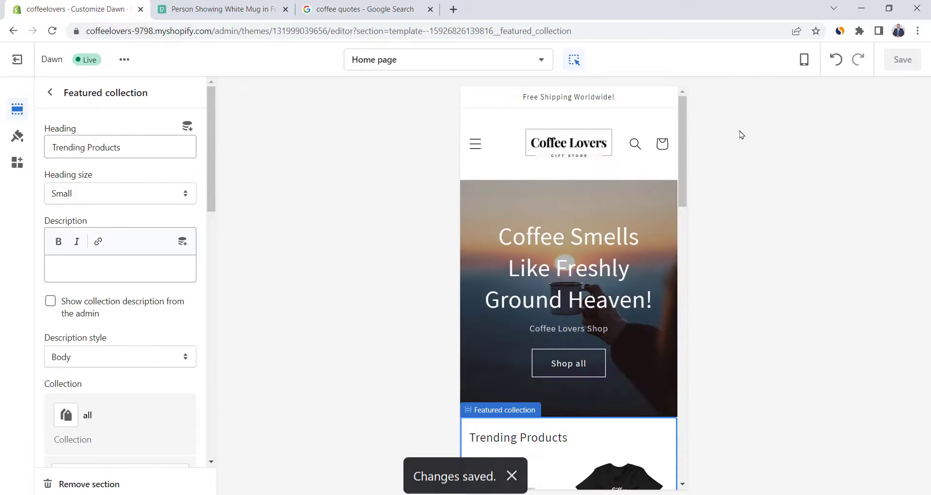
{"action": "scroll", "coordinate": [617, 212], "scroll_direction": "down", "scroll_amount": 10}
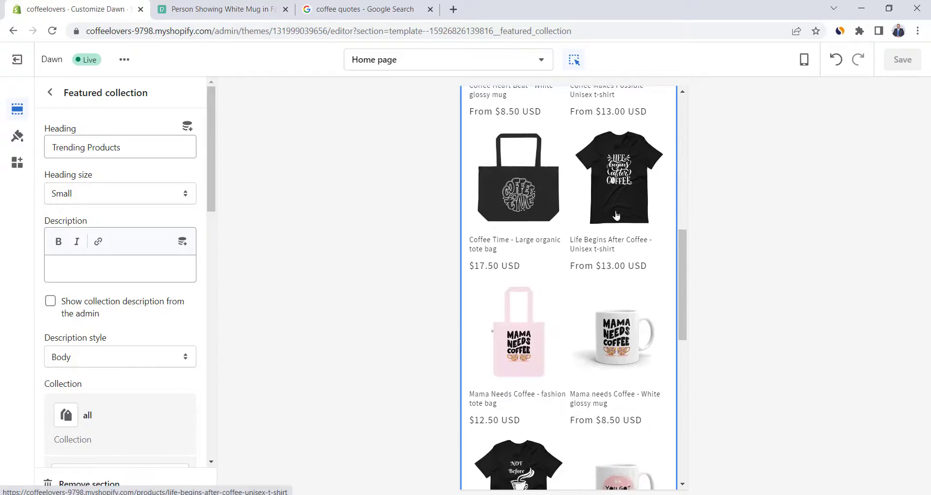
{"action": "scroll", "coordinate": [616, 215], "scroll_direction": "down", "scroll_amount": 5}
{"action": "scroll", "coordinate": [618, 215], "scroll_direction": "up", "scroll_amount": 15}
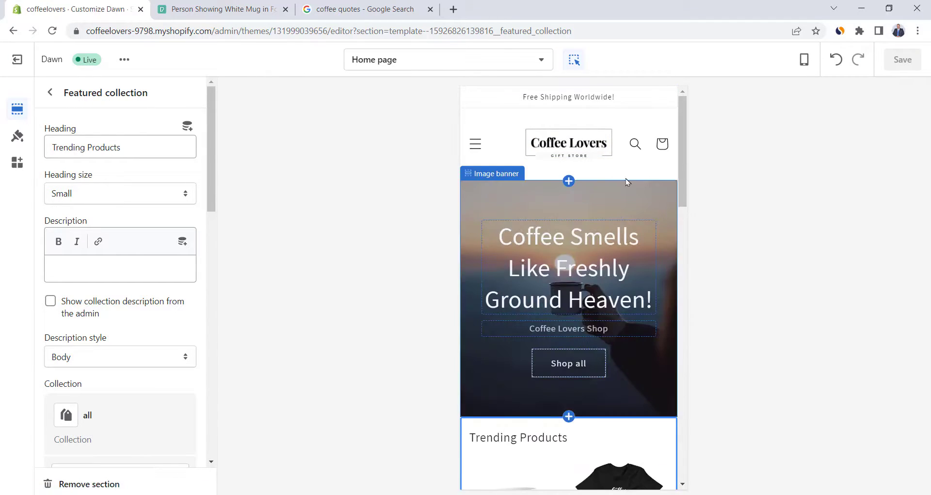
{"action": "left_click", "coordinate": [804, 59]}
{"action": "left_click", "coordinate": [825, 118]}
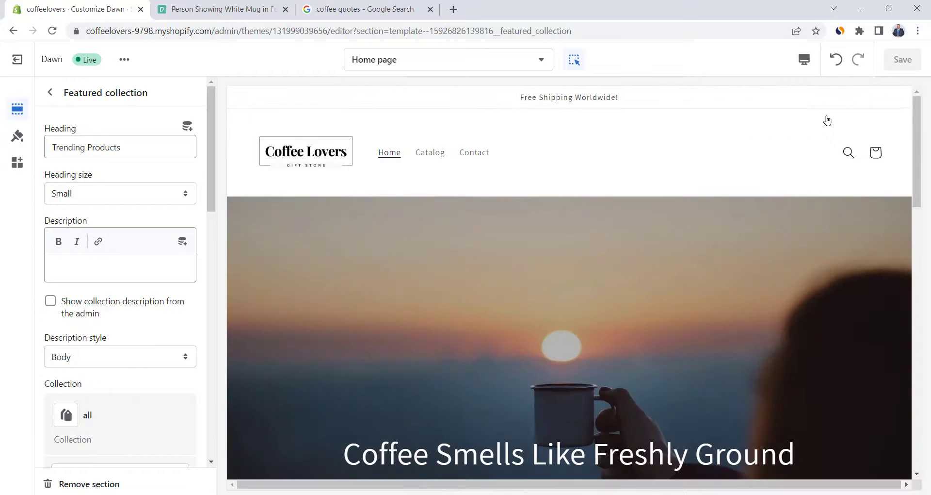
Open the default product template in the theme editor and review the product page down to its collapsible rows
{"action": "left_click", "coordinate": [418, 70]}
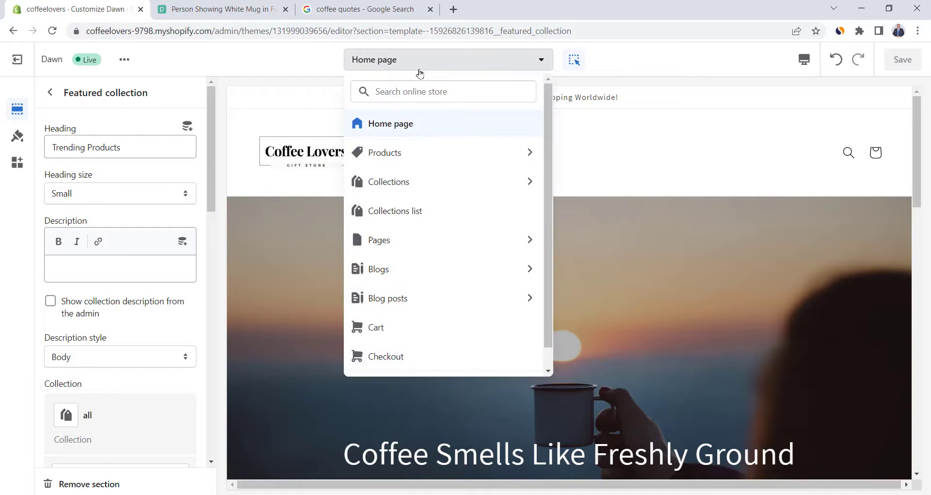
{"action": "left_click", "coordinate": [417, 153]}
{"action": "left_click", "coordinate": [415, 151]}
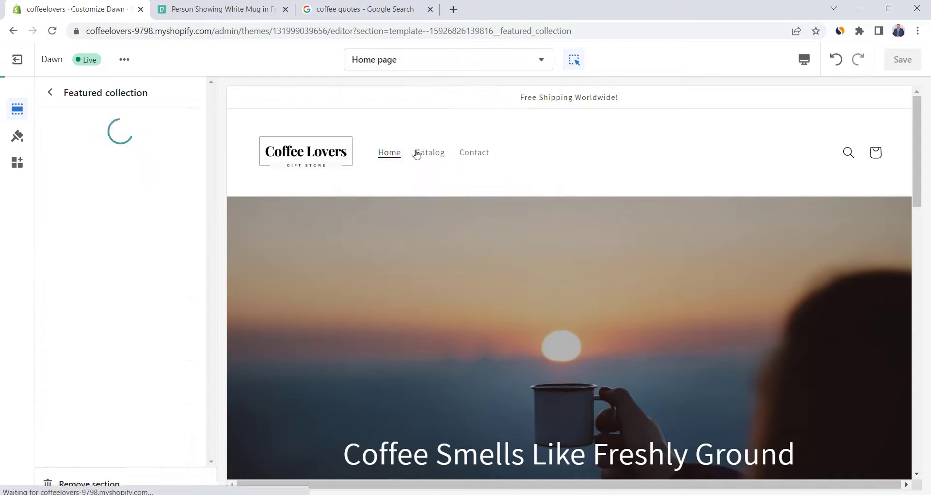
{"action": "scroll", "coordinate": [518, 220], "scroll_direction": "down", "scroll_amount": 7}
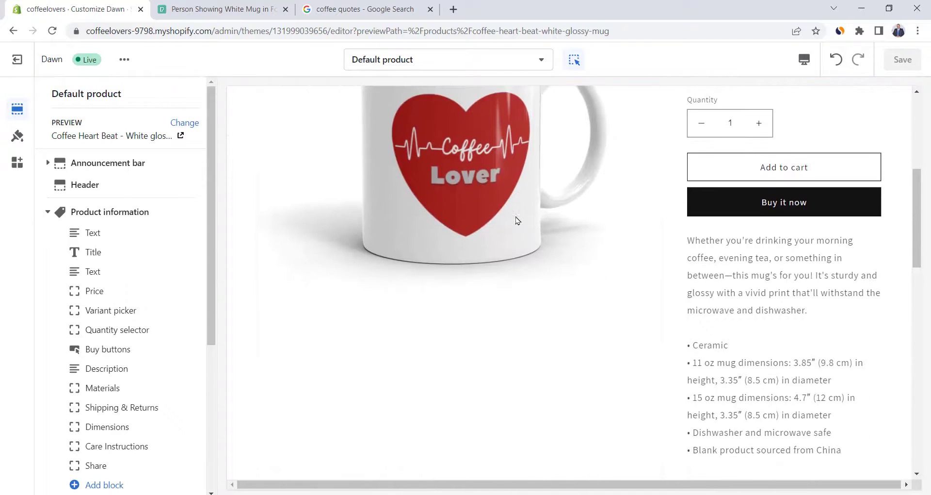
{"action": "scroll", "coordinate": [517, 220], "scroll_direction": "down", "scroll_amount": 4}
{"action": "scroll", "coordinate": [518, 219], "scroll_direction": "up", "scroll_amount": 3}
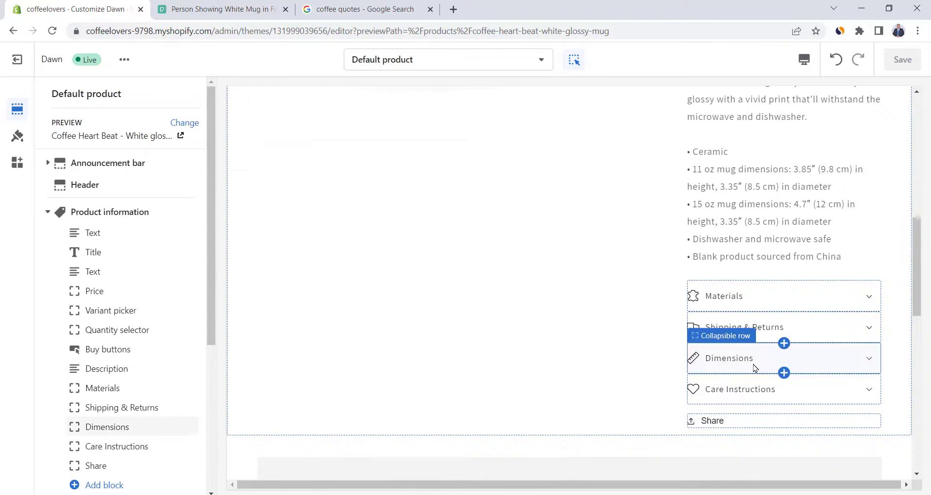
Hide the Materials, Shipping & Returns, Dimensions and Care Instructions blocks in the product information section
{"action": "scroll", "coordinate": [173, 313], "scroll_direction": "down", "scroll_amount": 1}
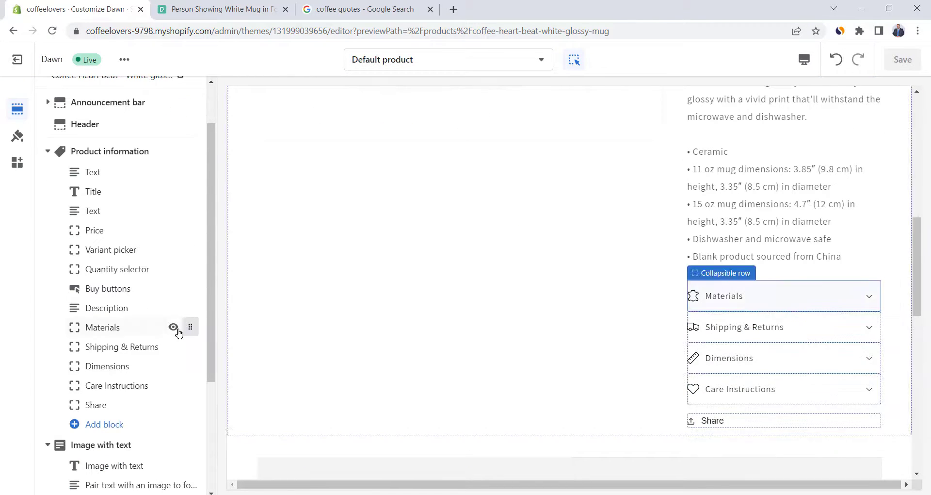
{"action": "left_click", "coordinate": [173, 327]}
{"action": "left_click", "coordinate": [174, 346]}
{"action": "left_click", "coordinate": [173, 366]}
{"action": "left_click", "coordinate": [173, 385]}
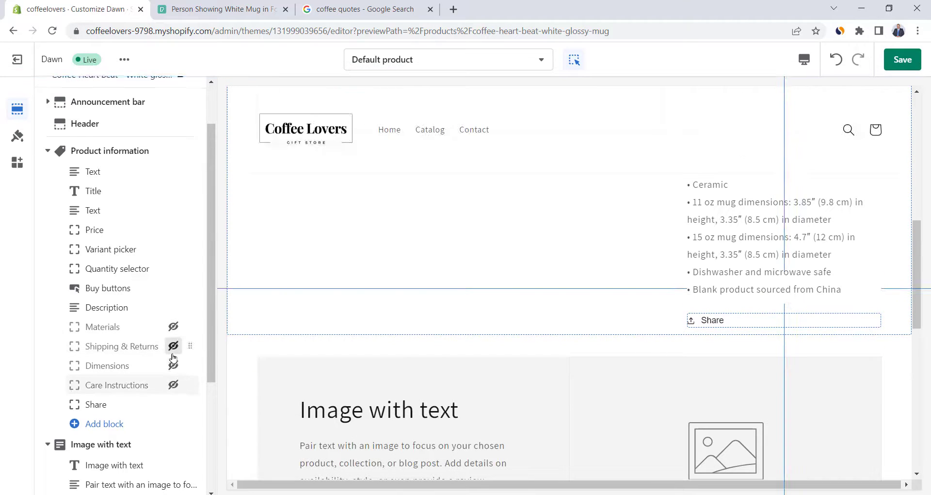
Hide the Image with text and Multicolumn sections of the default product template and save the changes
{"action": "scroll", "coordinate": [176, 340], "scroll_direction": "down", "scroll_amount": 3}
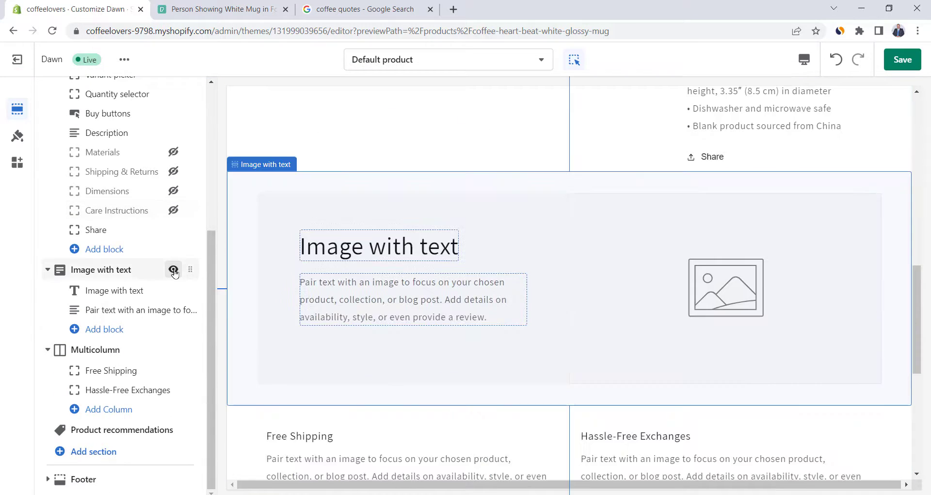
{"action": "left_click", "coordinate": [174, 269]}
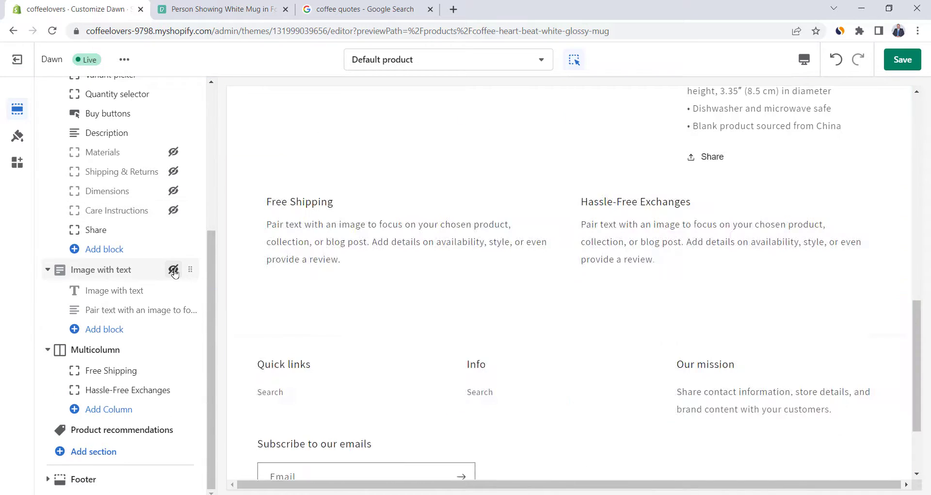
{"action": "left_click", "coordinate": [173, 350]}
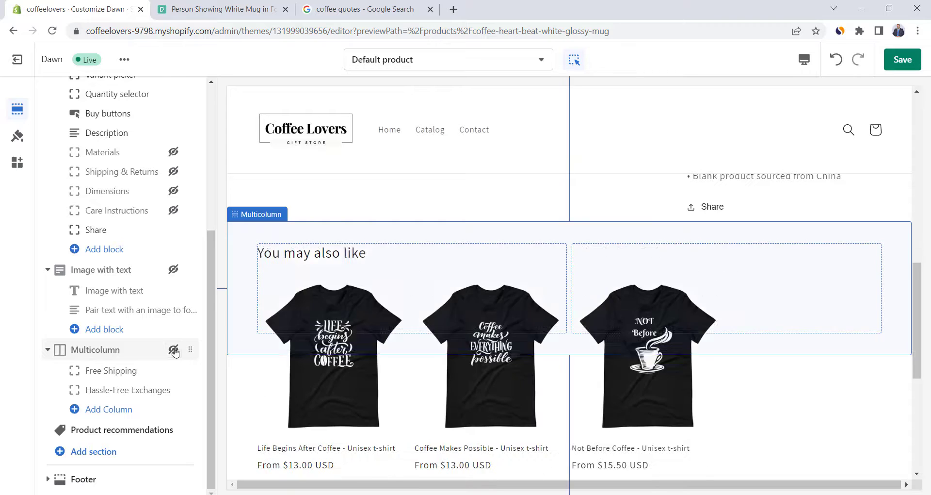
{"action": "scroll", "coordinate": [305, 289], "scroll_direction": "down", "scroll_amount": 3}
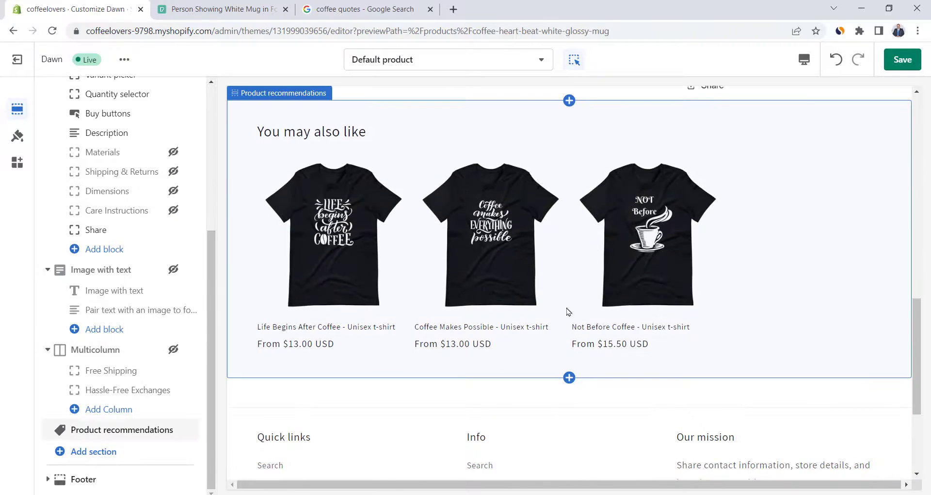
{"action": "left_click_drag", "start_coordinate": [917, 373], "coordinate": [917, 390]}
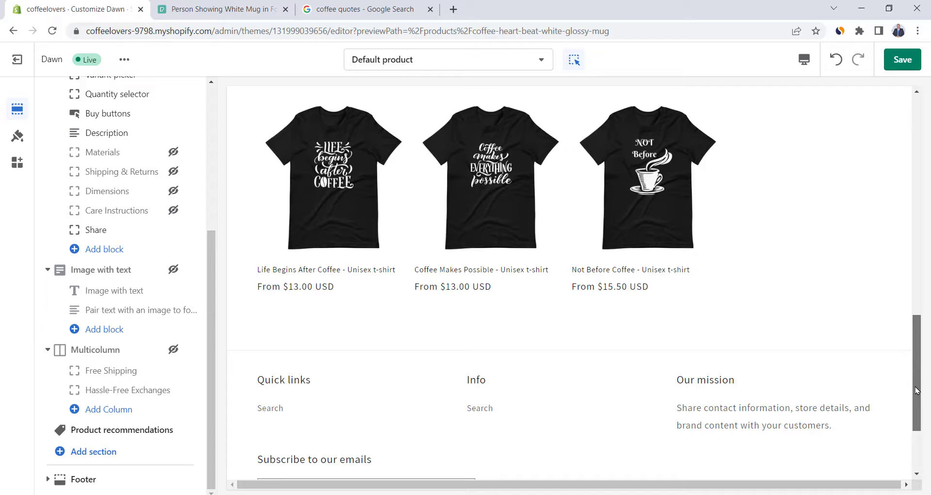
{"action": "left_click_drag", "start_coordinate": [916, 390], "coordinate": [916, 172]}
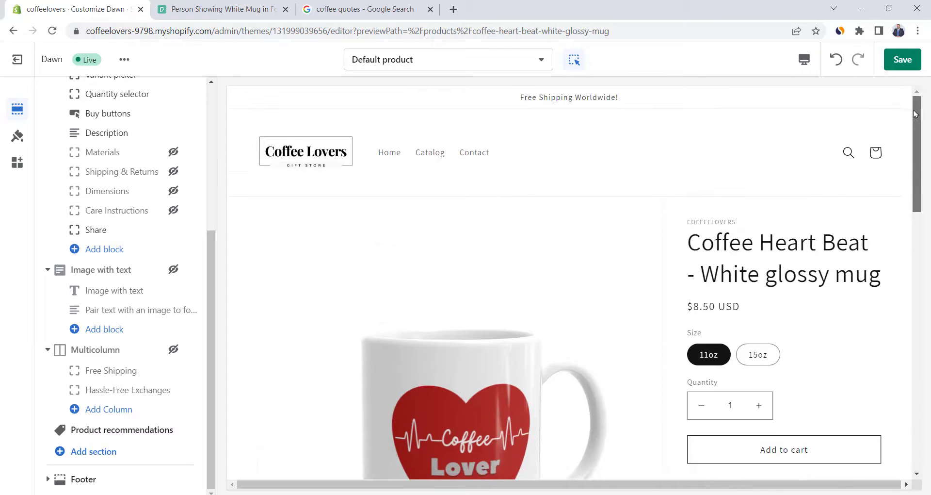
{"action": "left_click", "coordinate": [897, 58]}
In the checkout page's settings, use the Coffee Lovers logo as the custom logo image and save the changes
{"action": "left_click", "coordinate": [427, 59]}
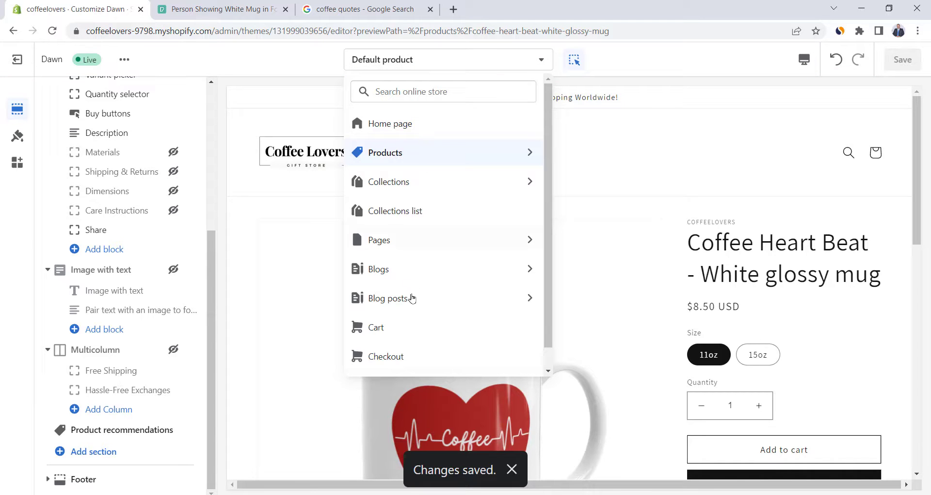
{"action": "left_click", "coordinate": [388, 356]}
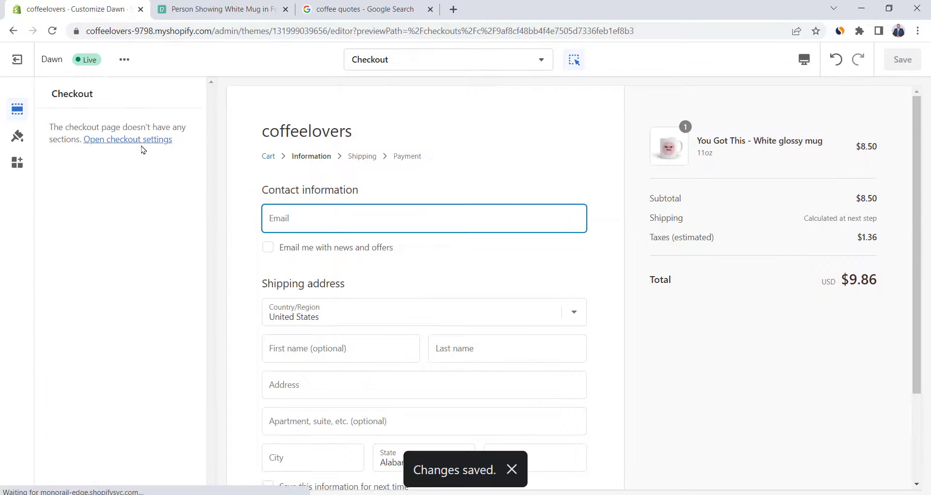
{"action": "left_click", "coordinate": [126, 144]}
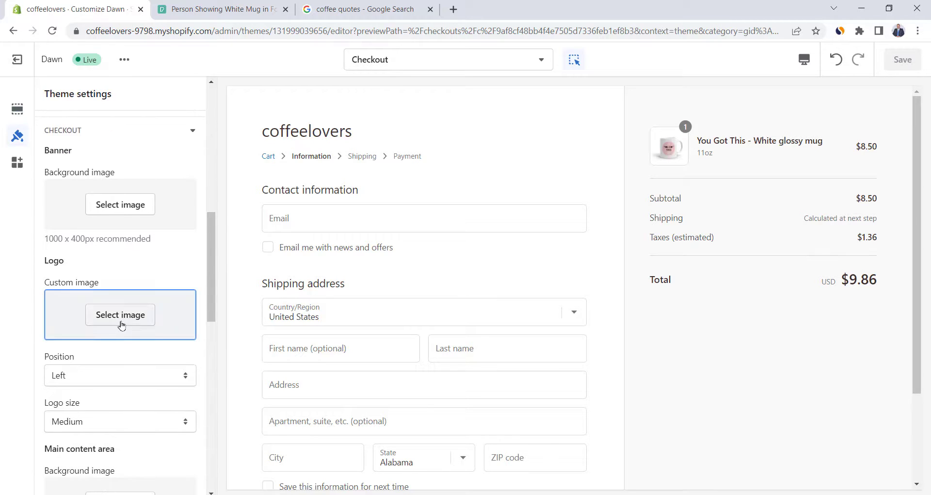
{"action": "left_click", "coordinate": [122, 318]}
{"action": "left_click", "coordinate": [105, 293]}
{"action": "left_click", "coordinate": [190, 483]}
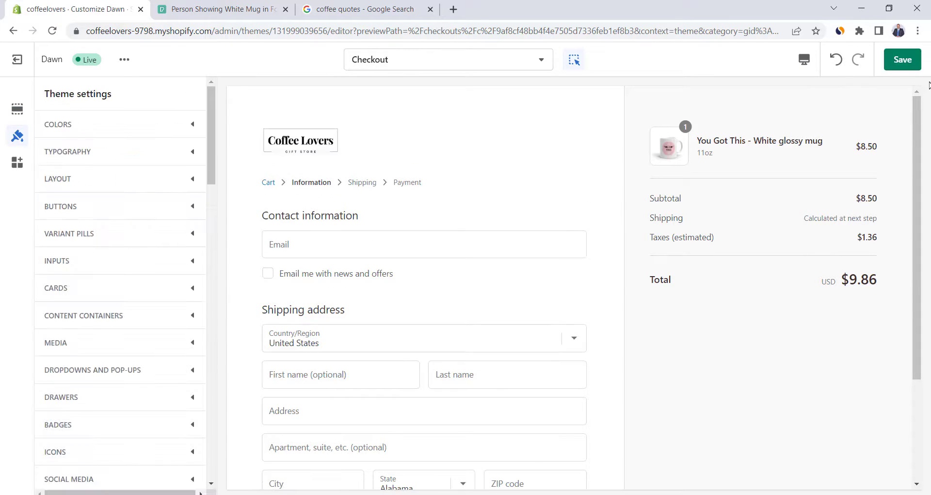
{"action": "left_click", "coordinate": [900, 67]}
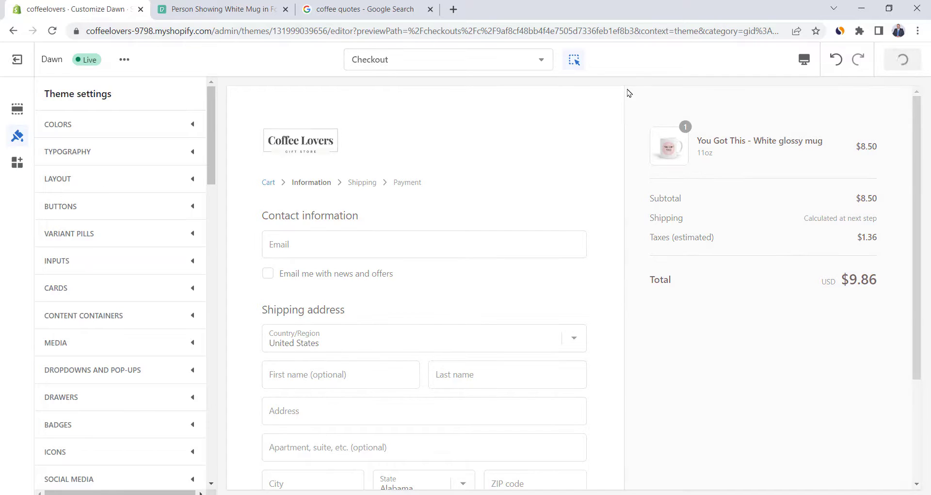
Switch the theme editor back to the home page, look it over, and exit to the Themes page
{"action": "left_click", "coordinate": [451, 63]}
{"action": "left_click", "coordinate": [408, 123]}
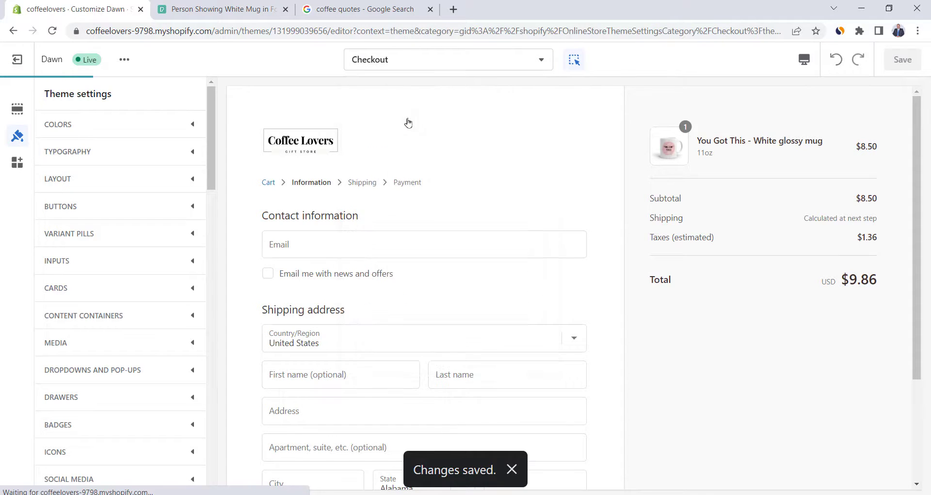
{"action": "scroll", "coordinate": [454, 271], "scroll_direction": "down", "scroll_amount": 8}
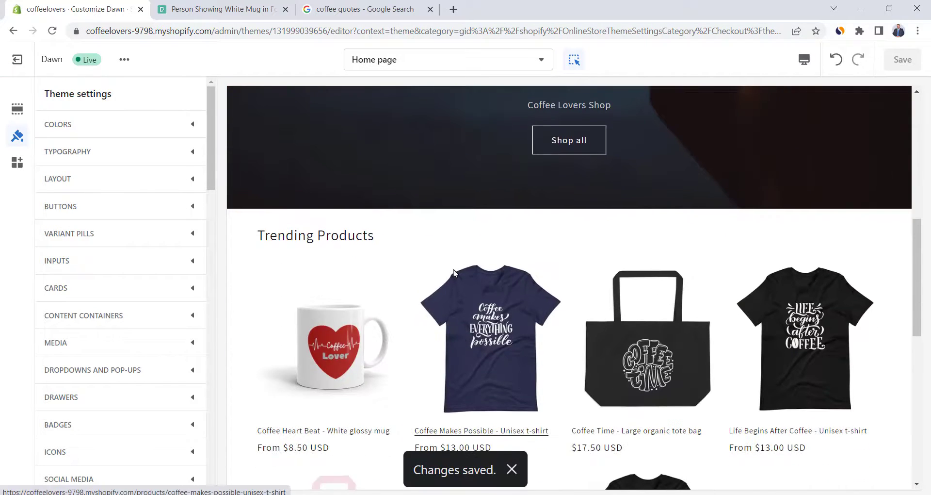
{"action": "scroll", "coordinate": [455, 273], "scroll_direction": "up", "scroll_amount": 8}
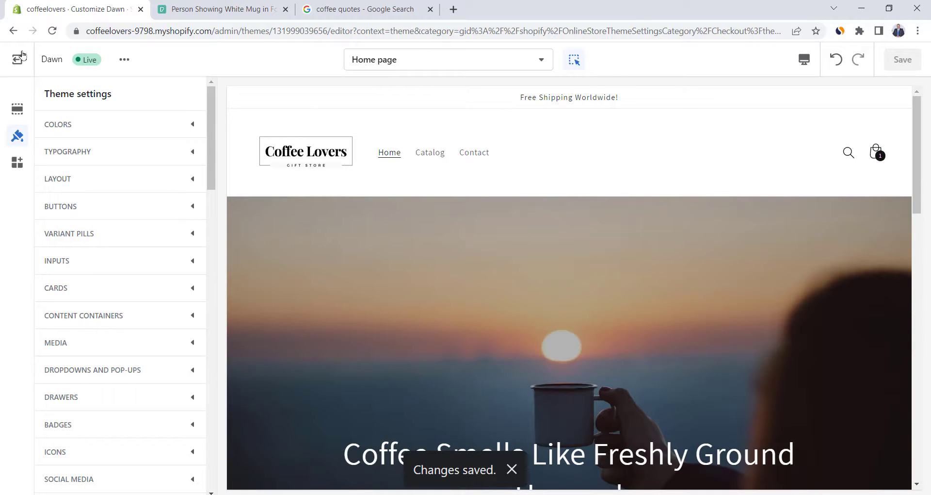
{"action": "left_click", "coordinate": [19, 60]}
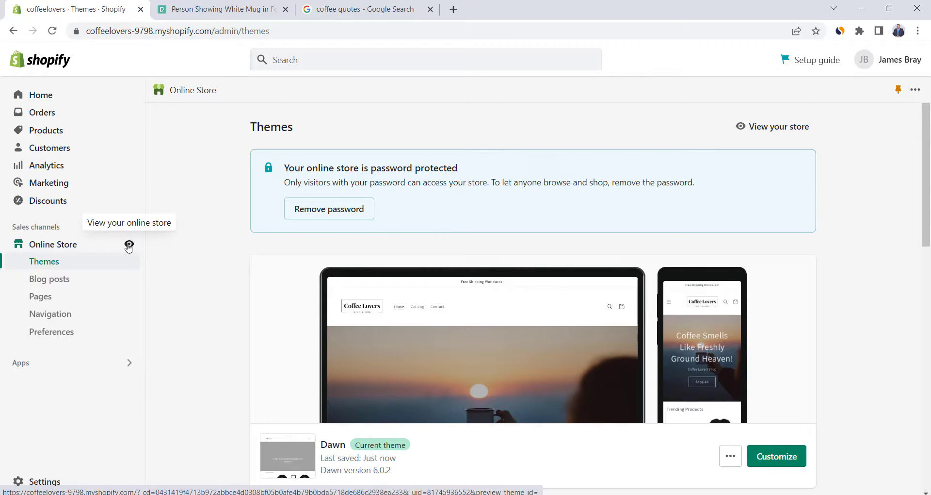
View the online store and check its home page from the header down to the footer
{"action": "left_click", "coordinate": [129, 245]}
{"action": "scroll", "coordinate": [469, 213], "scroll_direction": "down", "scroll_amount": 12}
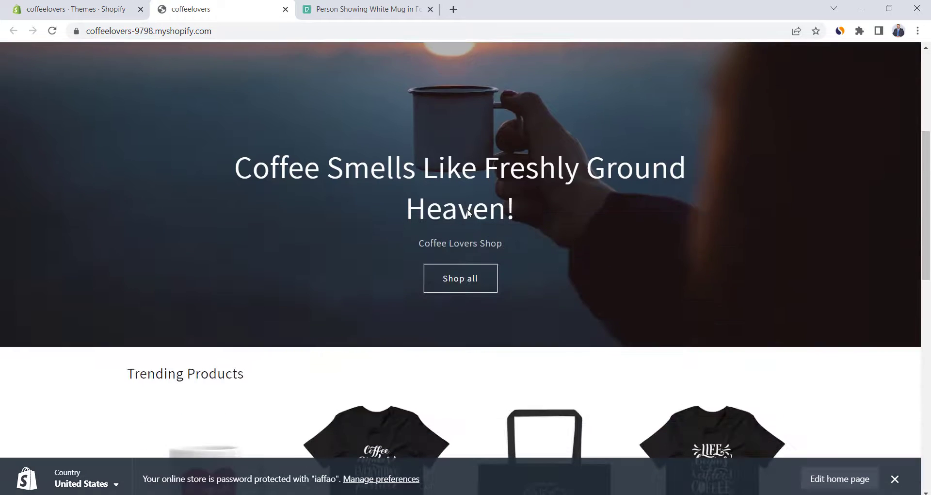
{"action": "scroll", "coordinate": [222, 254], "scroll_direction": "up", "scroll_amount": 12}
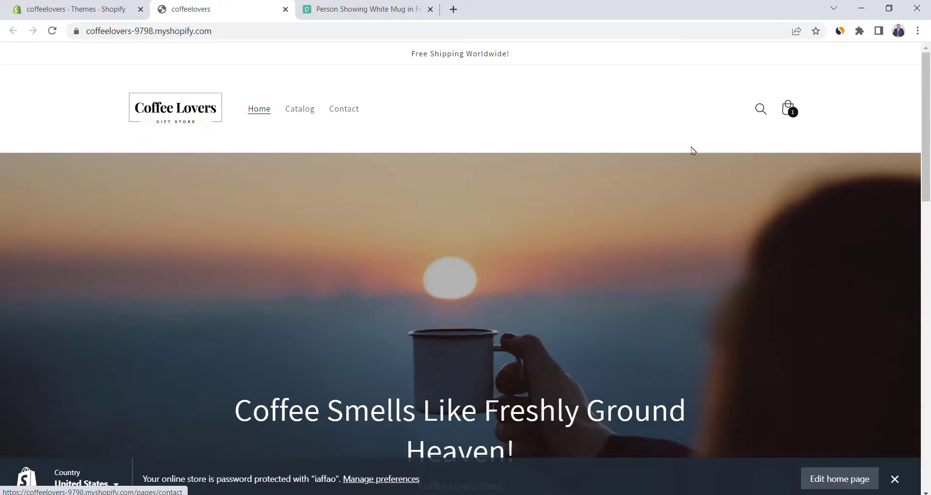
{"action": "left_click_drag", "start_coordinate": [928, 130], "coordinate": [927, 417]}
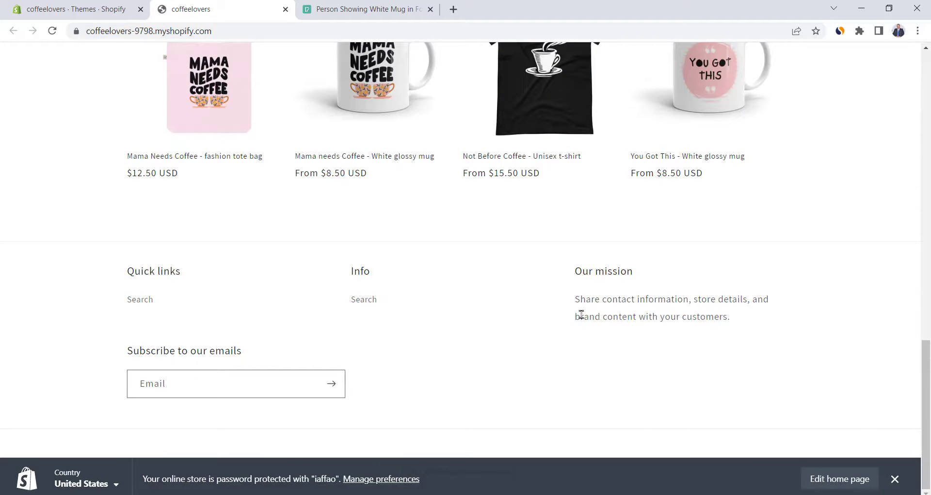
Back in the Shopify admin's navigation settings, delete the Home, Catalog and Contact items from the main menu
{"action": "key", "text": "ctrl+shift+Tab"}
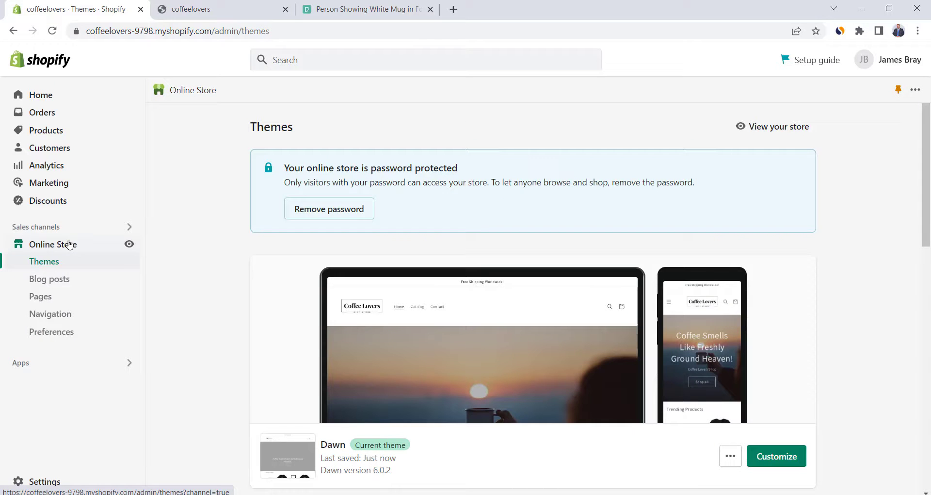
{"action": "left_click", "coordinate": [54, 318]}
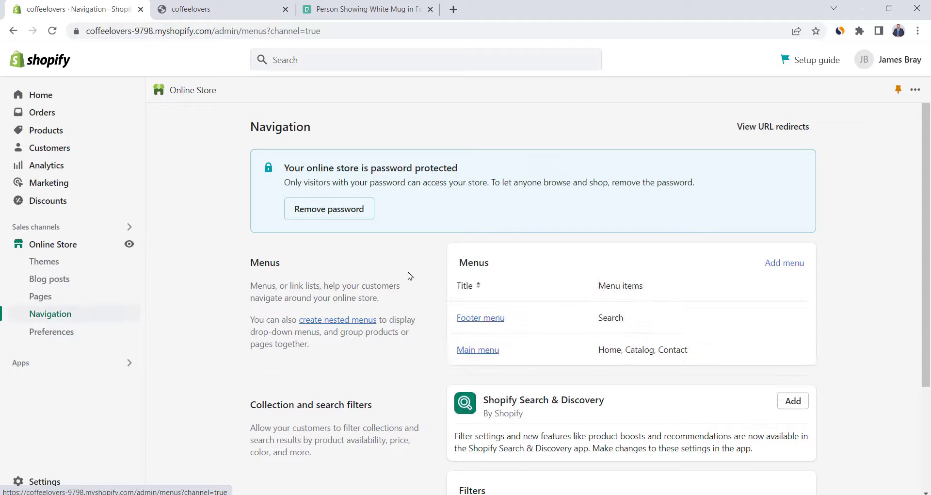
{"action": "scroll", "coordinate": [412, 272], "scroll_direction": "down", "scroll_amount": 2}
{"action": "left_click", "coordinate": [480, 290]}
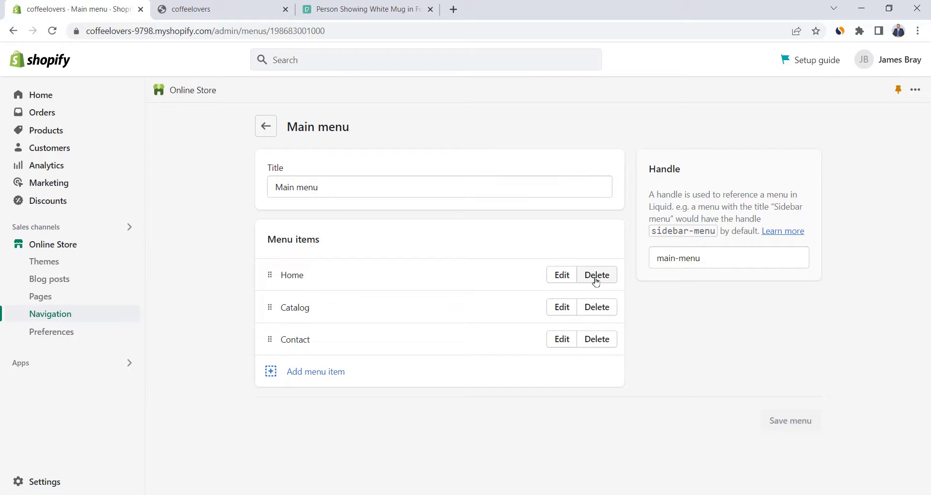
{"action": "left_click", "coordinate": [596, 275]}
{"action": "left_click", "coordinate": [614, 310]}
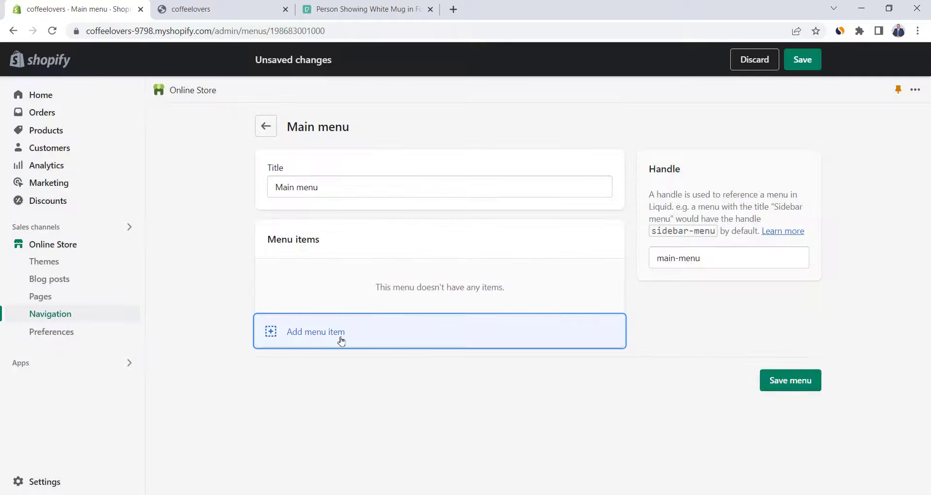
Add a menu item linking to the Bags collection to the main menu
{"action": "left_click", "coordinate": [342, 340]}
{"action": "left_click", "coordinate": [787, 195]}
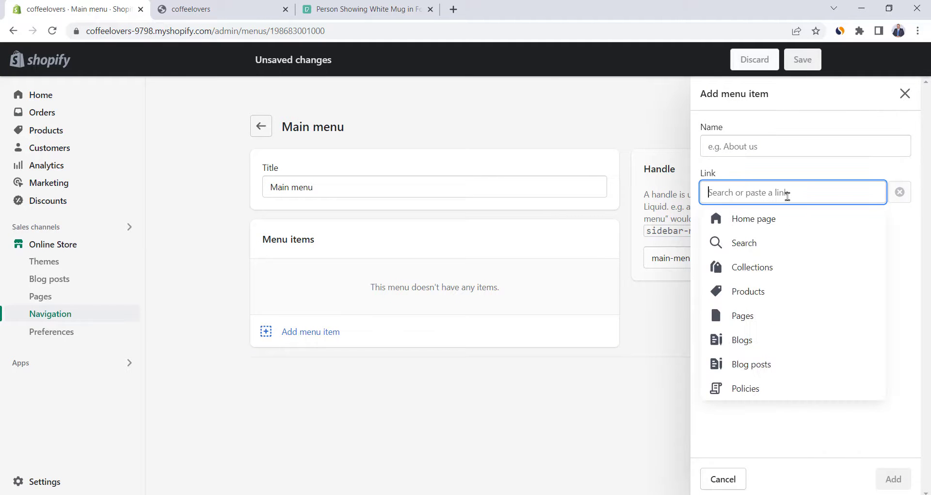
{"action": "left_click", "coordinate": [767, 267]}
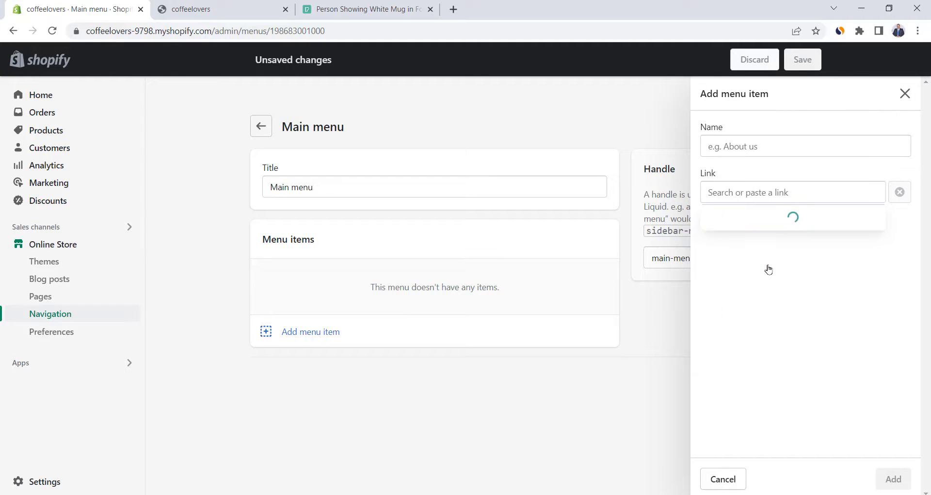
{"action": "left_click", "coordinate": [748, 268]}
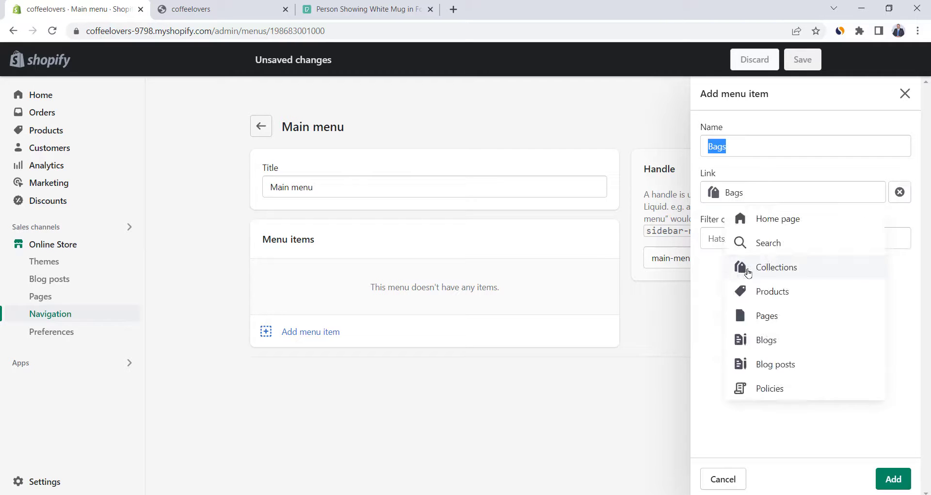
{"action": "left_click", "coordinate": [894, 488]}
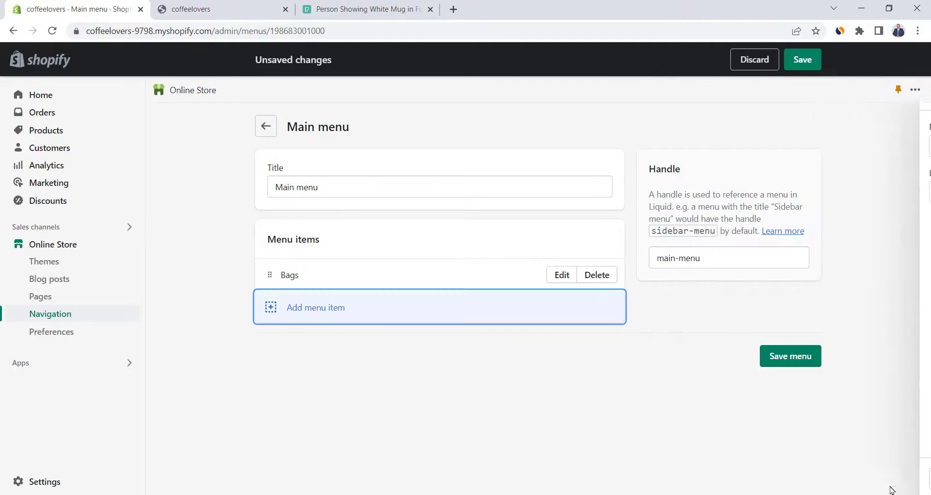
Add the T-Shirts and Mugs collections to the main menu in the order T-Shirts, Bags, Mugs, save it, and return to Navigation
{"action": "left_click", "coordinate": [285, 315]}
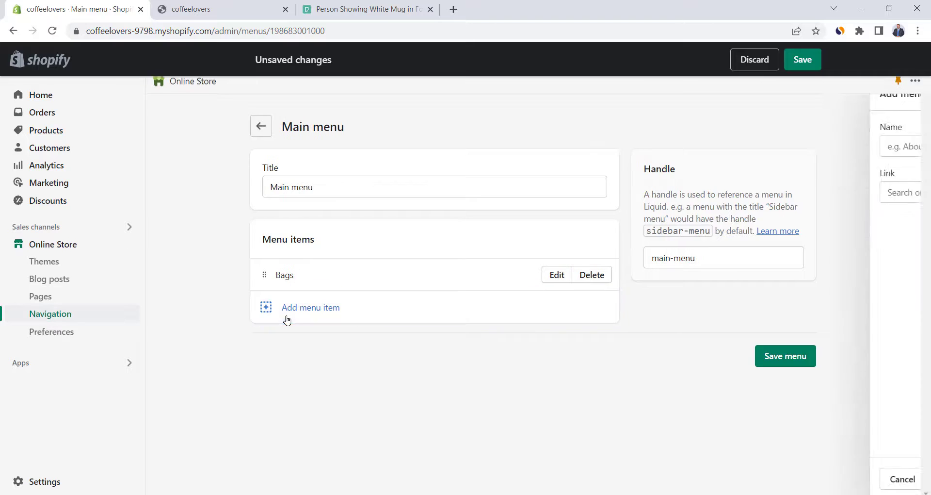
{"action": "left_click", "coordinate": [764, 194]}
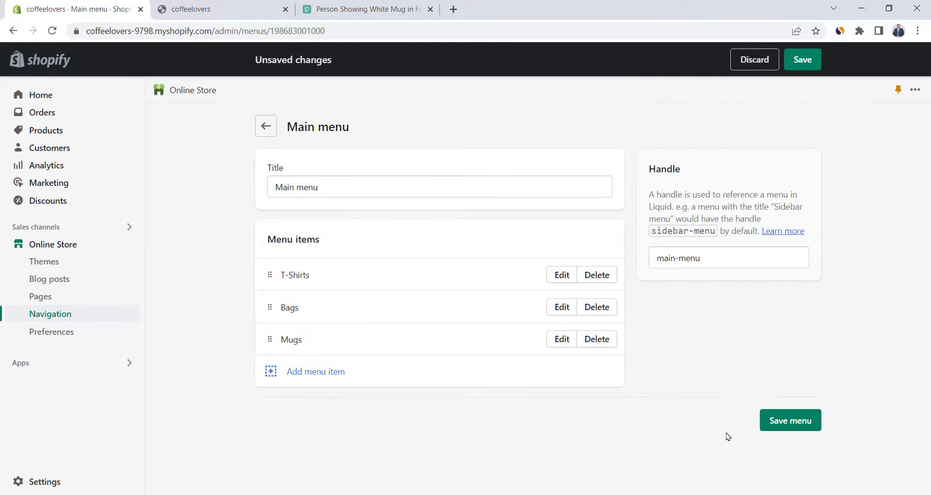
{"action": "left_click", "coordinate": [786, 423]}
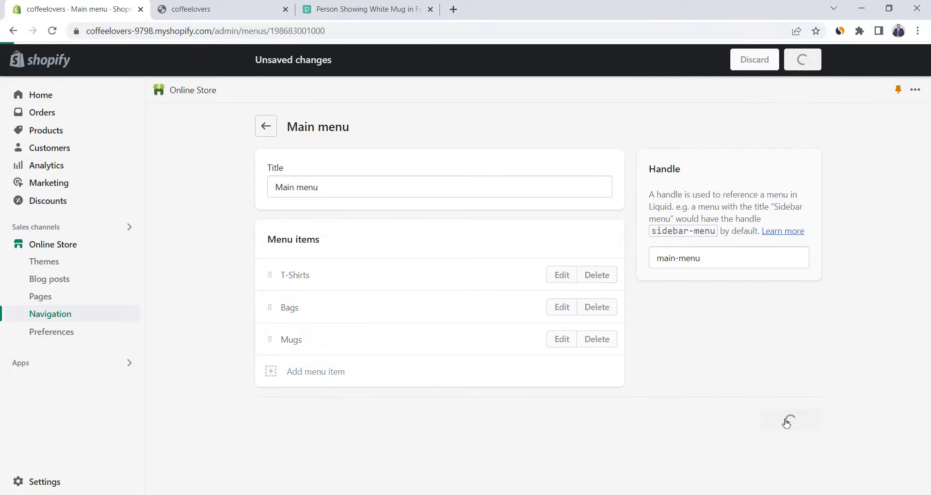
{"action": "left_click", "coordinate": [266, 126]}
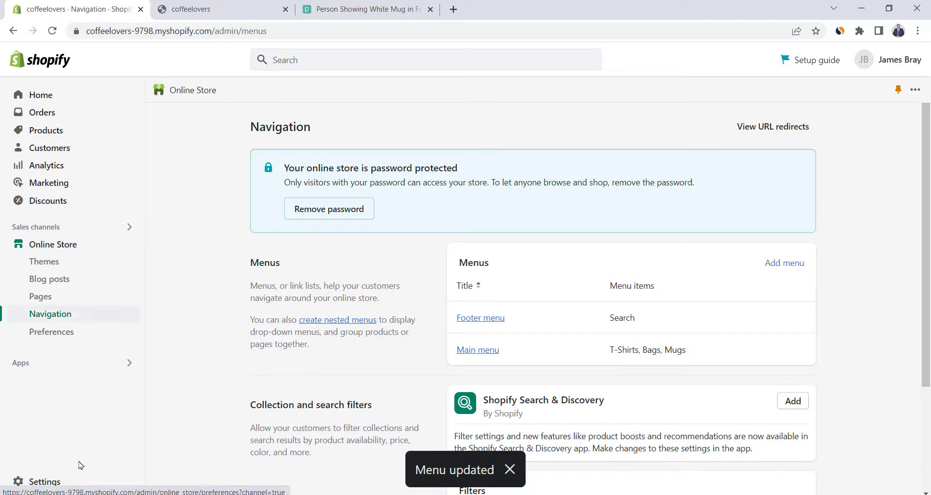
In the store's Policies settings, fill the refund policy with the full text copied from the POD Refund Policy.docx document in Word
{"action": "left_click", "coordinate": [44, 482]}
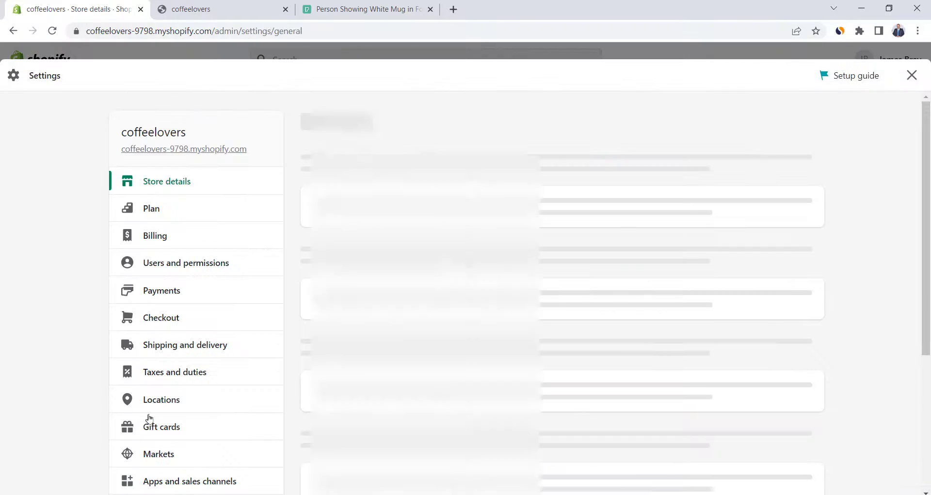
{"action": "scroll", "coordinate": [149, 417], "scroll_direction": "down", "scroll_amount": 10}
{"action": "left_click", "coordinate": [158, 187]}
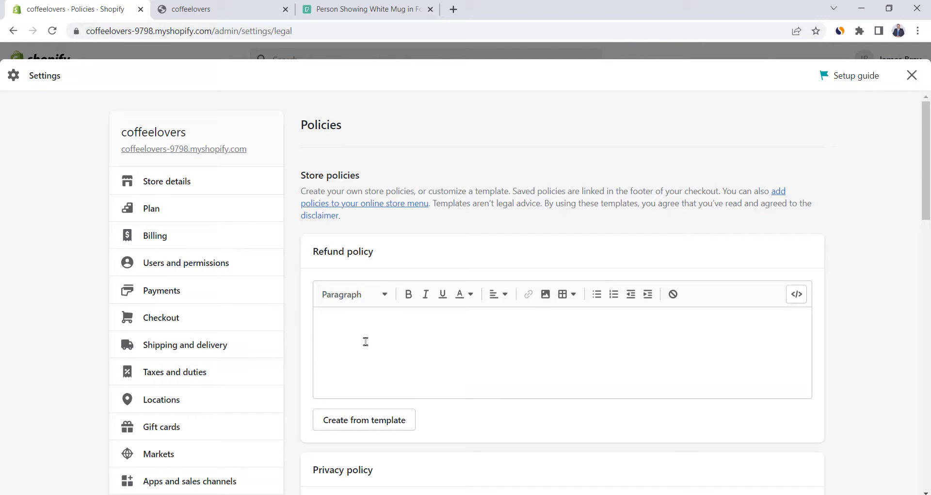
{"action": "key", "text": "alt+Tab"}
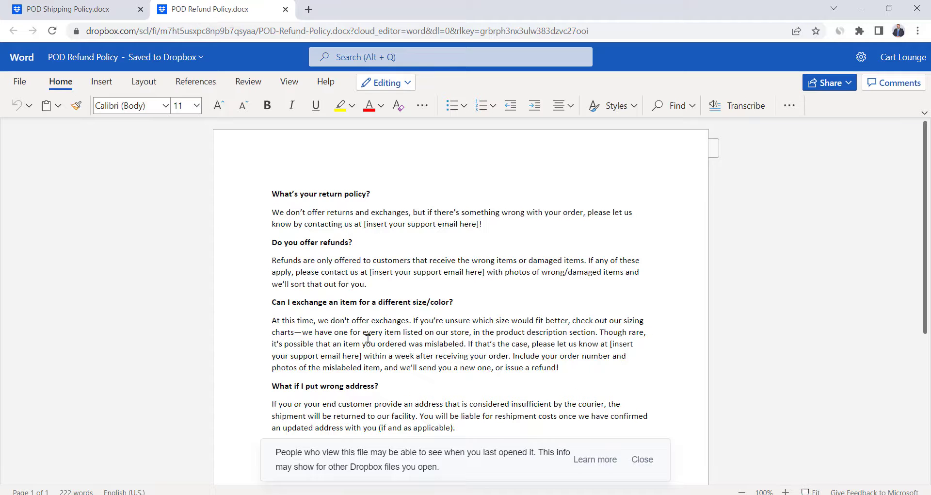
{"action": "key", "text": "ctrl+a"}
{"action": "key", "text": "ctrl+c"}
{"action": "key", "text": "alt+Tab"}
{"action": "left_click", "coordinate": [379, 322]}
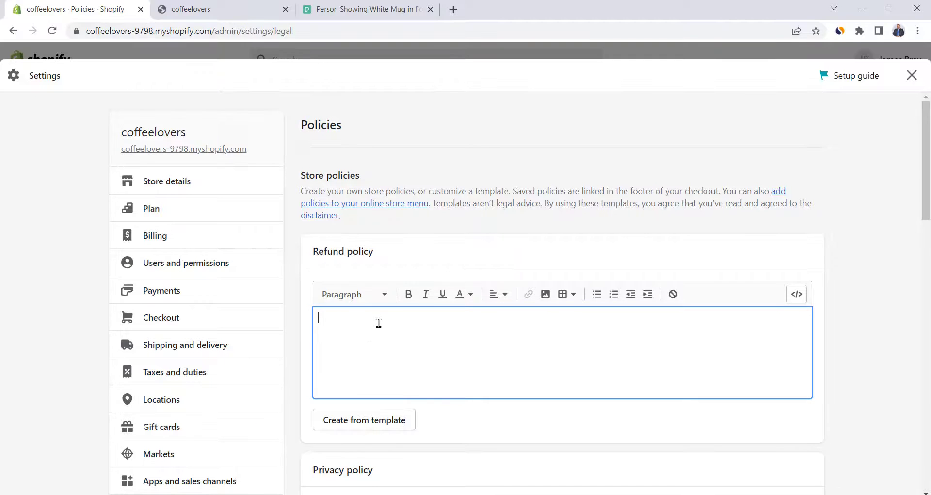
{"action": "key", "text": "ctrl+v"}
Create the privacy policy from its template and replace the terms of service text with the template
{"action": "scroll", "coordinate": [314, 348], "scroll_direction": "down", "scroll_amount": 9}
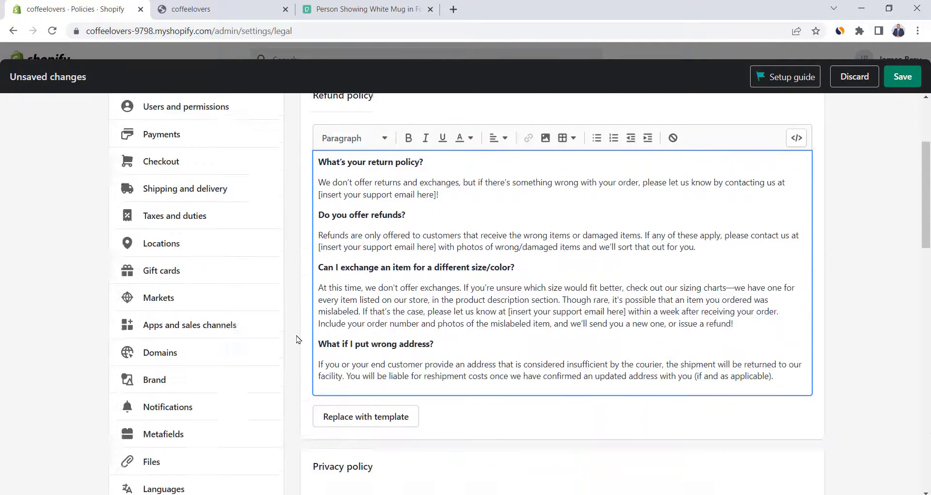
{"action": "left_click", "coordinate": [368, 369]}
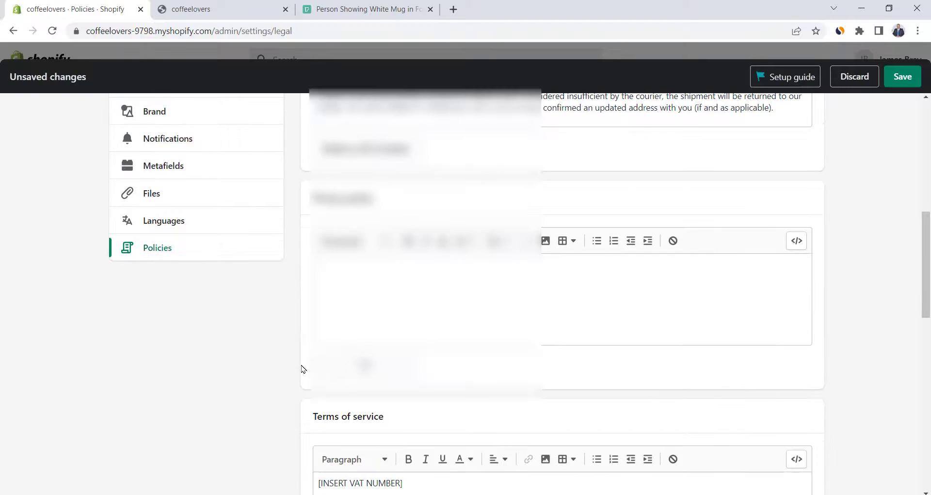
{"action": "scroll", "coordinate": [289, 365], "scroll_direction": "down", "scroll_amount": 10}
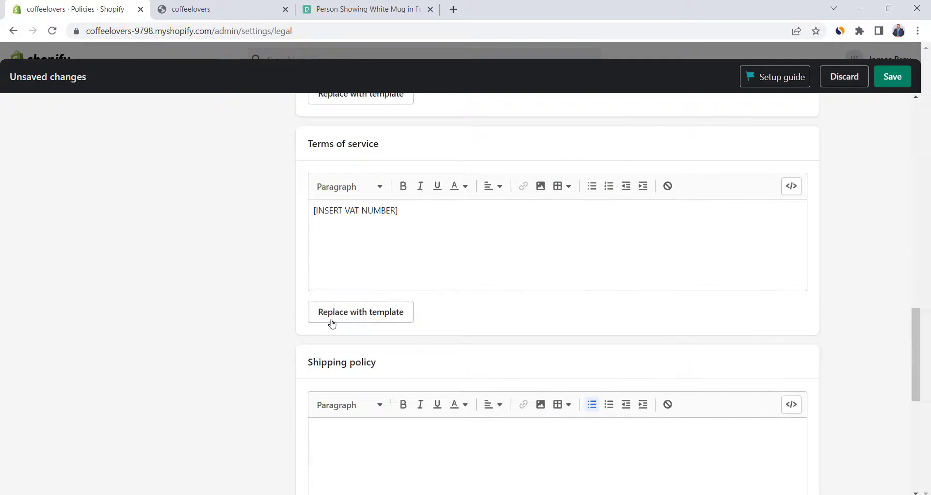
{"action": "left_click", "coordinate": [330, 312]}
{"action": "left_click", "coordinate": [556, 309]}
Fill the shipping policy with the full text copied from POD Shipping Policy.docx in Word, and save the store policies
{"action": "scroll", "coordinate": [308, 348], "scroll_direction": "down", "scroll_amount": 9}
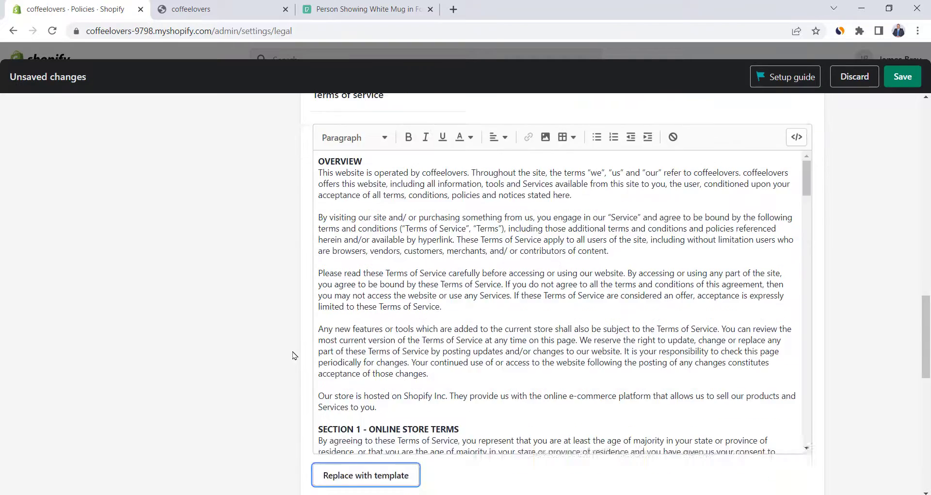
{"action": "key", "text": "alt+Tab"}
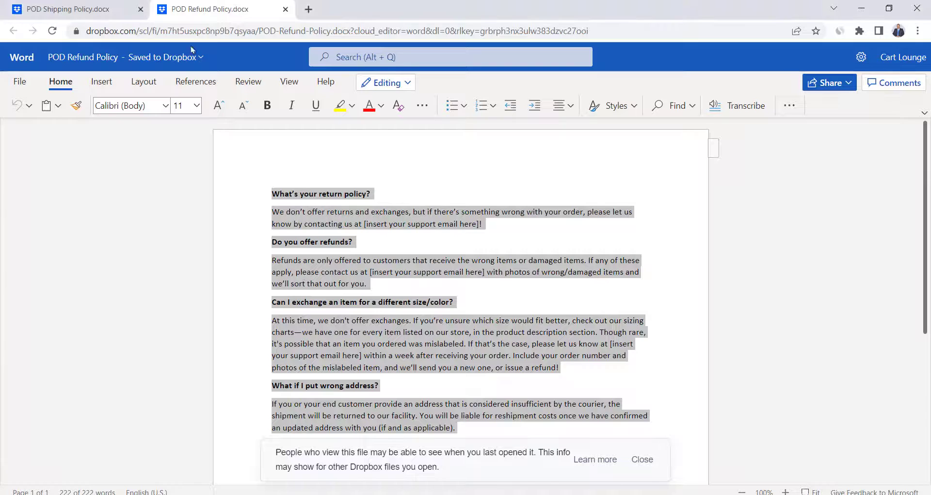
{"action": "left_click", "coordinate": [110, 5]}
{"action": "left_click", "coordinate": [304, 245]}
{"action": "key", "text": "ctrl+a"}
{"action": "scroll", "coordinate": [305, 246], "scroll_direction": "down", "scroll_amount": 3}
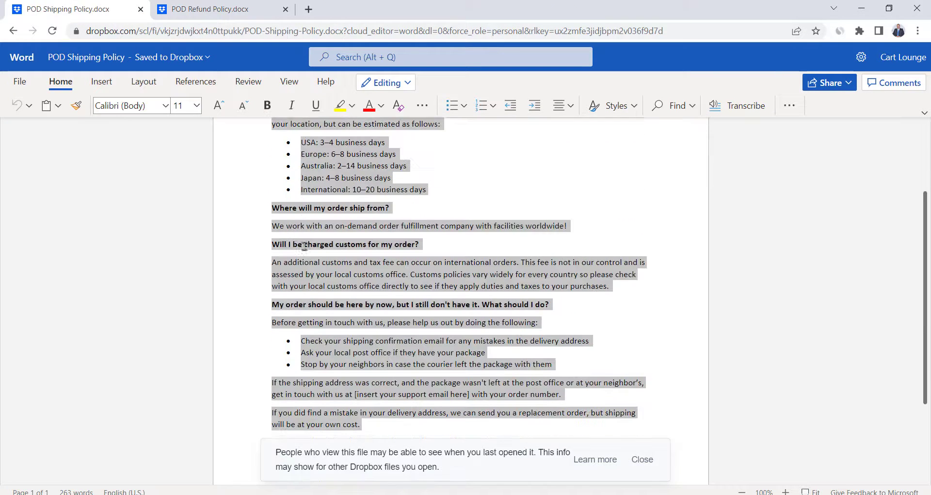
{"action": "key", "text": "ctrl+c"}
{"action": "key", "text": "alt+Tab"}
{"action": "left_click", "coordinate": [395, 247]}
{"action": "key", "text": "ctrl+v"}
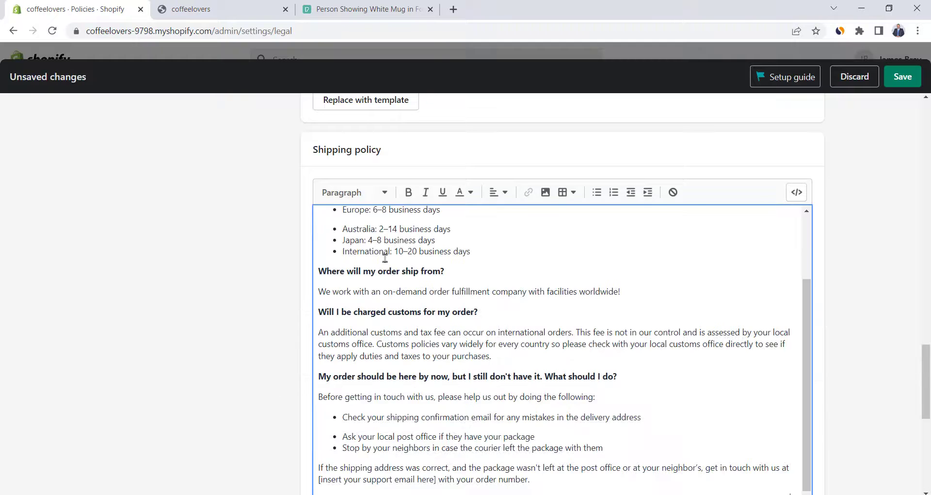
{"action": "left_click", "coordinate": [813, 441]}
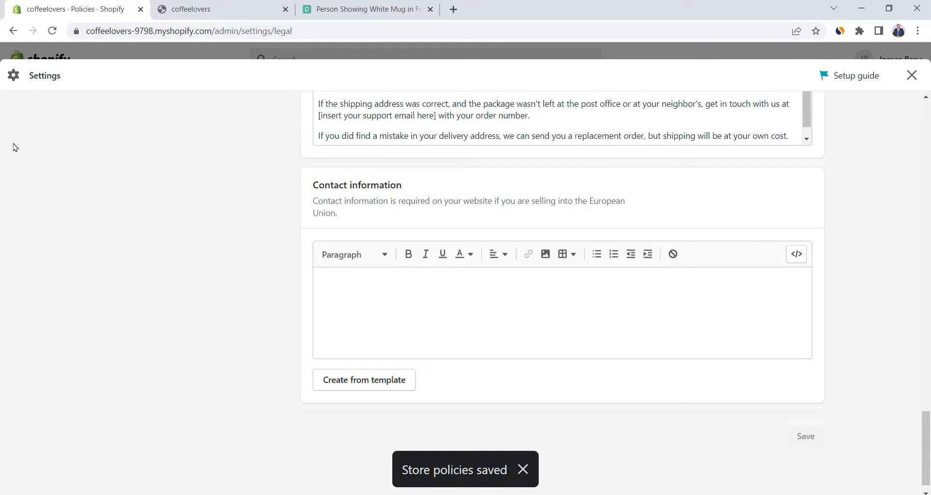
Close the settings and delete the Search item from the footer menu
{"action": "left_click", "coordinate": [919, 81]}
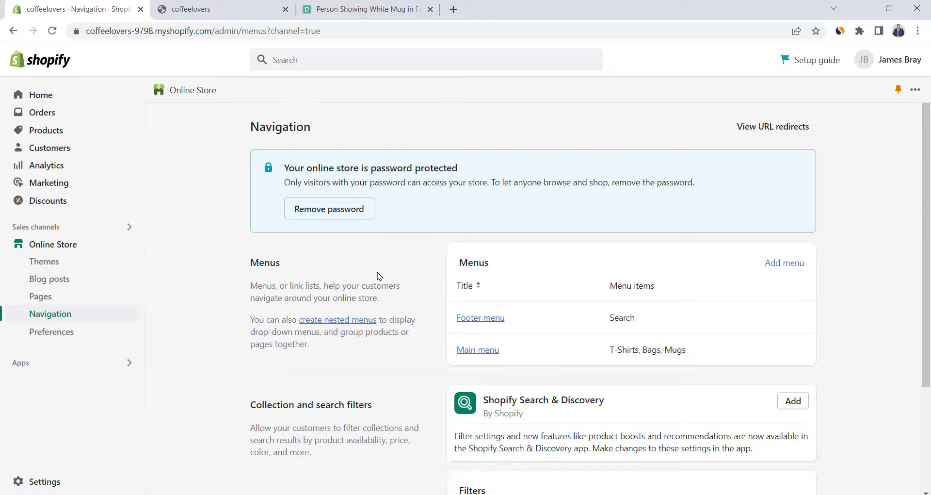
{"action": "left_click", "coordinate": [490, 318]}
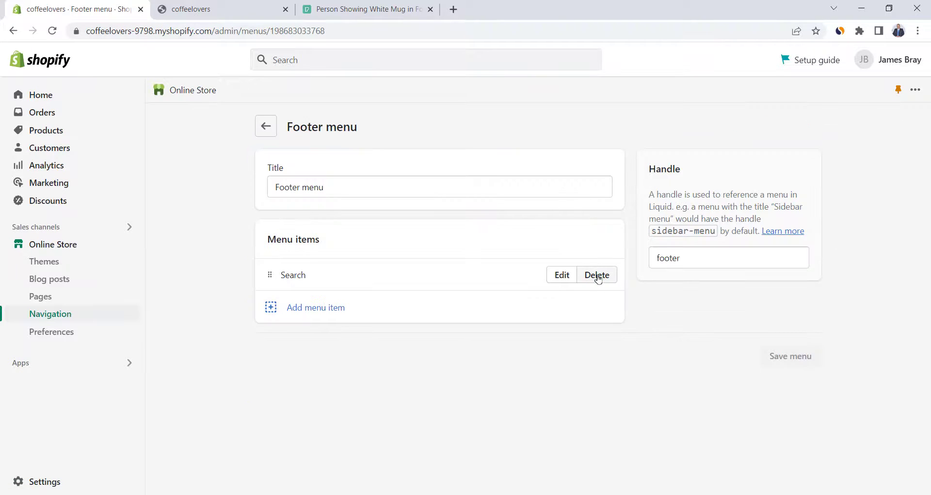
{"action": "left_click", "coordinate": [597, 275]}
{"action": "left_click", "coordinate": [616, 310]}
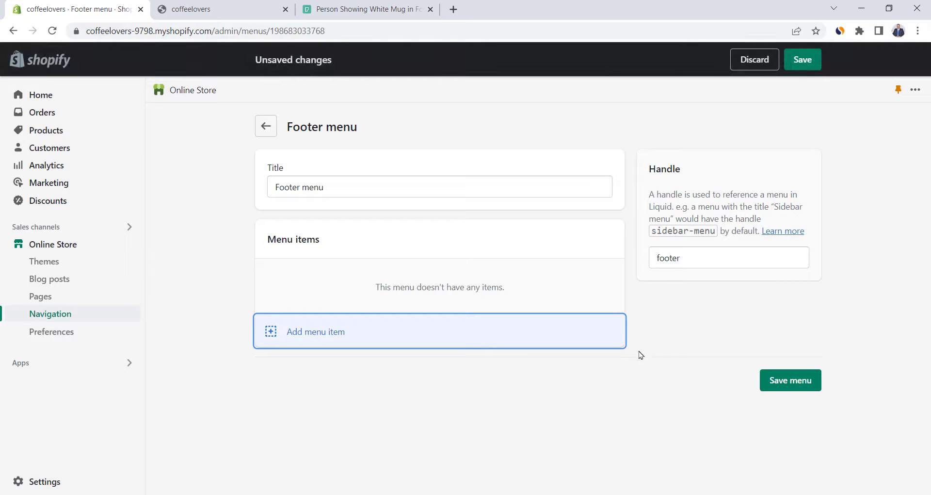
Add menu items linking to the Privacy Policy and Refund Policy to the footer menu
{"action": "left_click", "coordinate": [322, 335]}
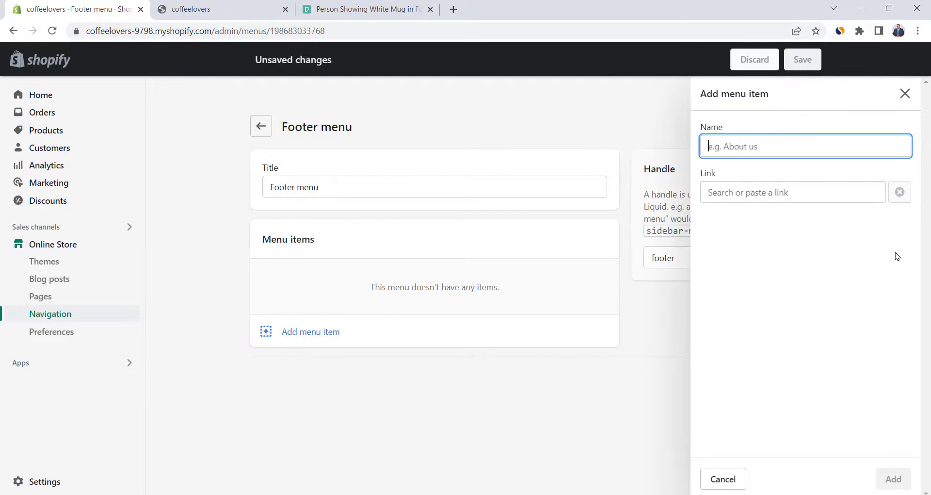
{"action": "left_click", "coordinate": [808, 193]}
{"action": "left_click", "coordinate": [781, 393]}
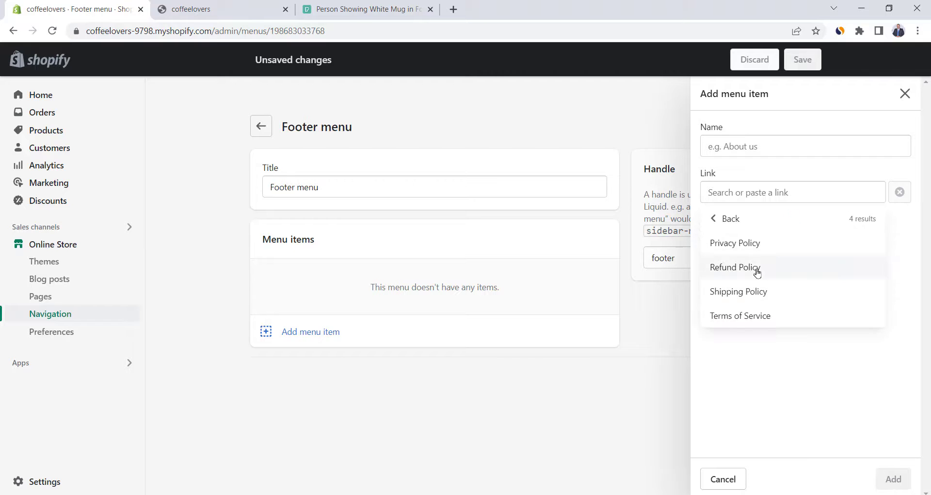
{"action": "left_click", "coordinate": [733, 242]}
{"action": "left_click", "coordinate": [894, 479]}
{"action": "left_click", "coordinate": [746, 388]}
{"action": "left_click", "coordinate": [742, 267]}
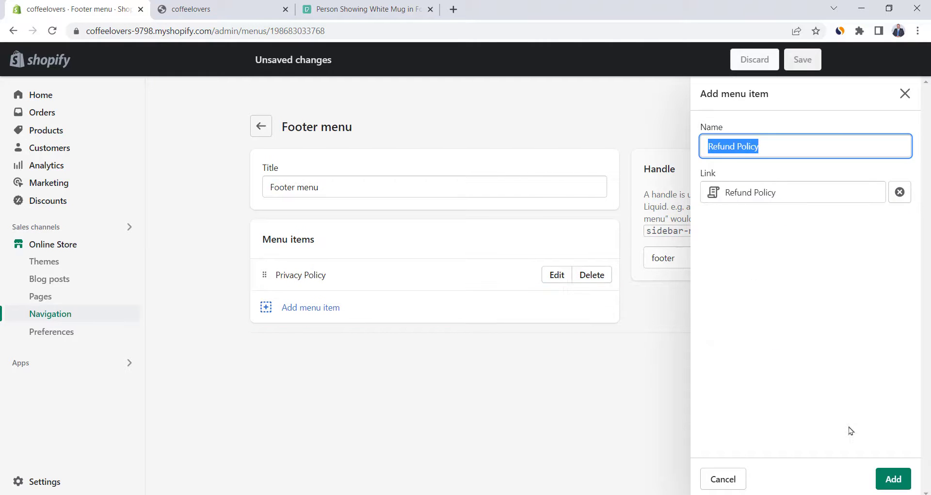
{"action": "left_click", "coordinate": [894, 479]}
Add menu items linking to the Shipping Policy and Terms of Service to the footer menu
{"action": "left_click", "coordinate": [748, 388]}
{"action": "left_click", "coordinate": [742, 291]}
{"action": "left_click", "coordinate": [893, 479]}
{"action": "left_click", "coordinate": [746, 387]}
{"action": "left_click", "coordinate": [742, 315]}
{"action": "left_click", "coordinate": [893, 478]}
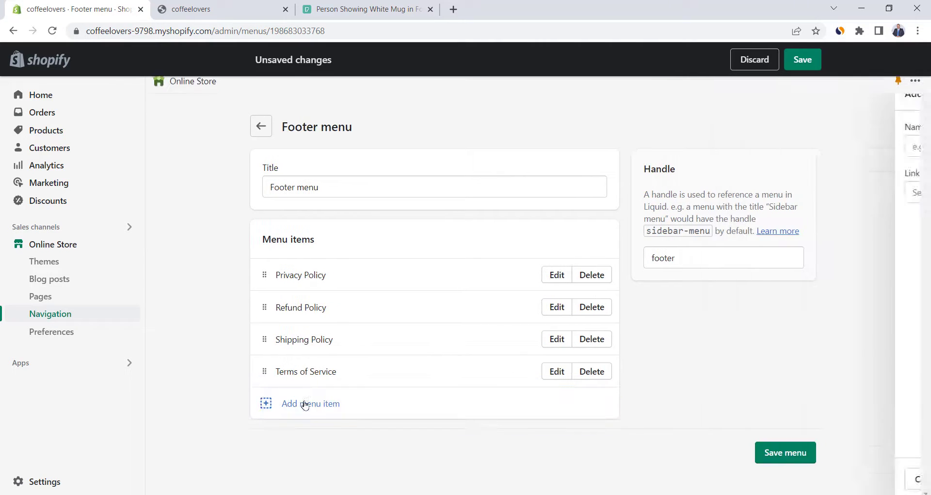
Add the Contact page to the footer menu, place it first above Privacy Policy, and save the menu
{"action": "left_click", "coordinate": [311, 403]}
{"action": "left_click", "coordinate": [758, 186]}
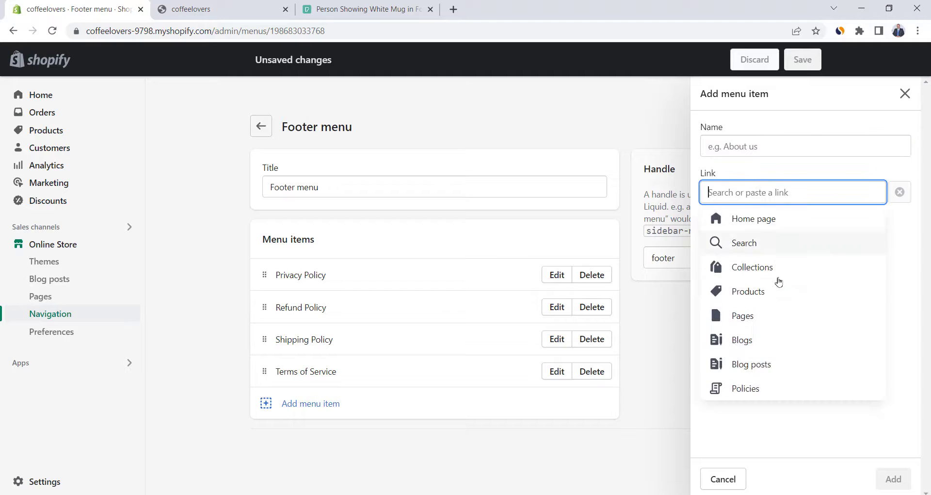
{"action": "left_click", "coordinate": [777, 316]}
{"action": "left_click", "coordinate": [725, 243]}
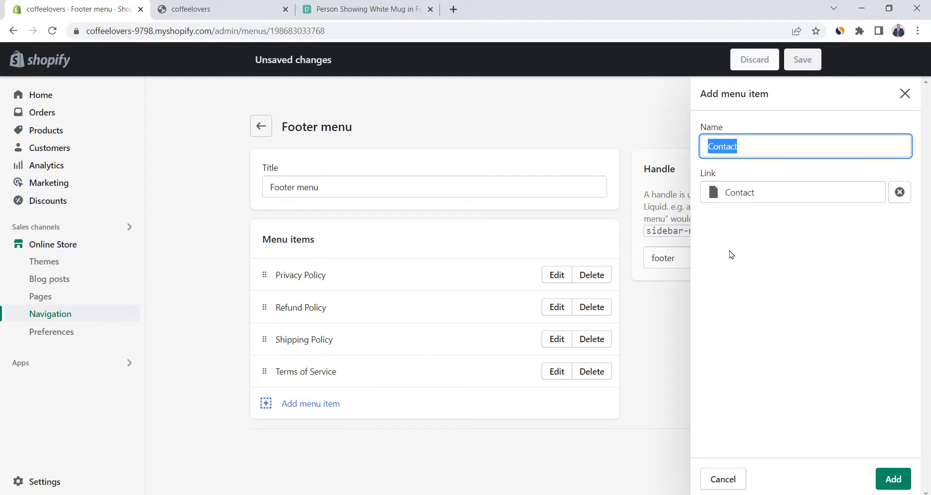
{"action": "left_click", "coordinate": [893, 479]}
{"action": "left_click_drag", "start_coordinate": [265, 403], "coordinate": [264, 275]}
{"action": "left_click", "coordinate": [794, 484]}
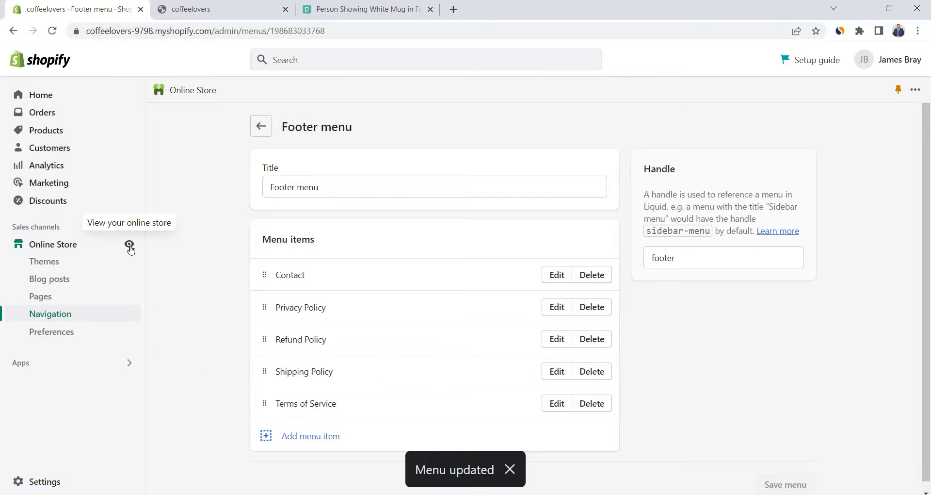
View the online store and check the main menu in the header and the menu links in the footer
{"action": "left_click", "coordinate": [129, 244]}
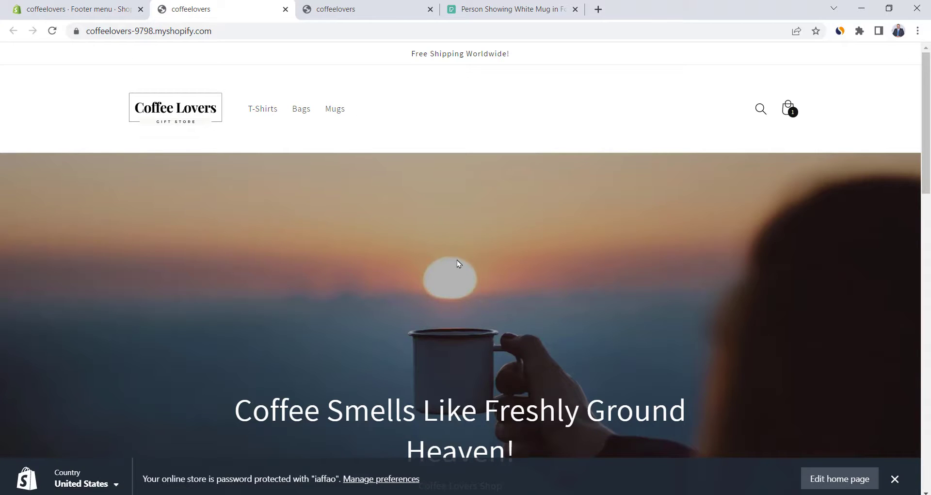
{"action": "scroll", "coordinate": [458, 263], "scroll_direction": "down", "scroll_amount": 15}
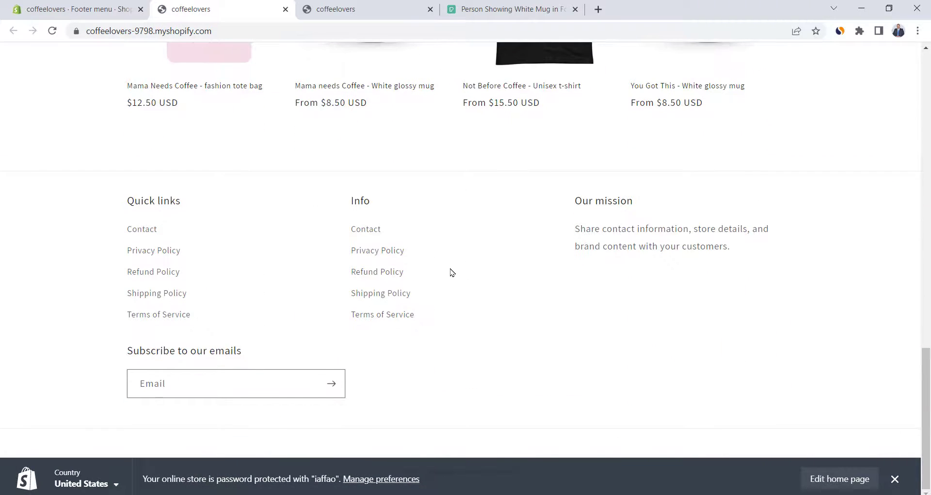
Open the Dawn theme for customising and turn off the email signup in the Footer section
{"action": "left_click", "coordinate": [107, 4]}
{"action": "left_click", "coordinate": [69, 243]}
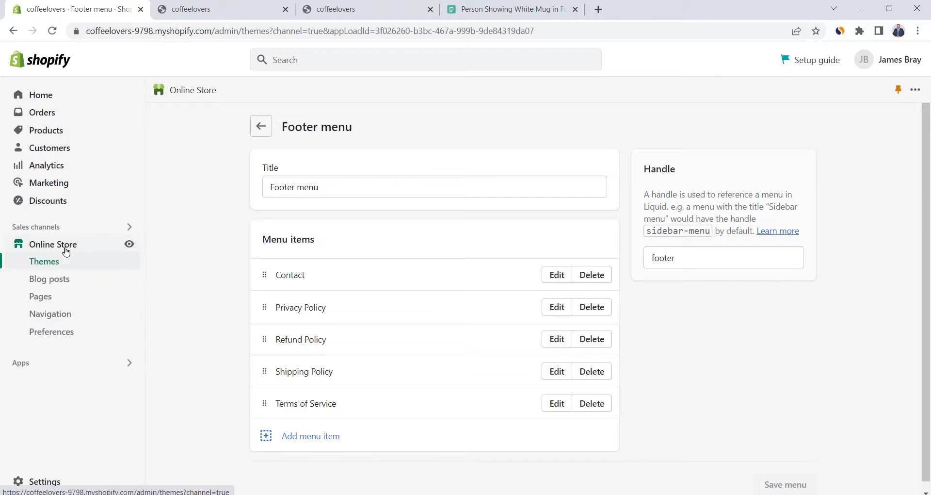
{"action": "left_click", "coordinate": [774, 395]}
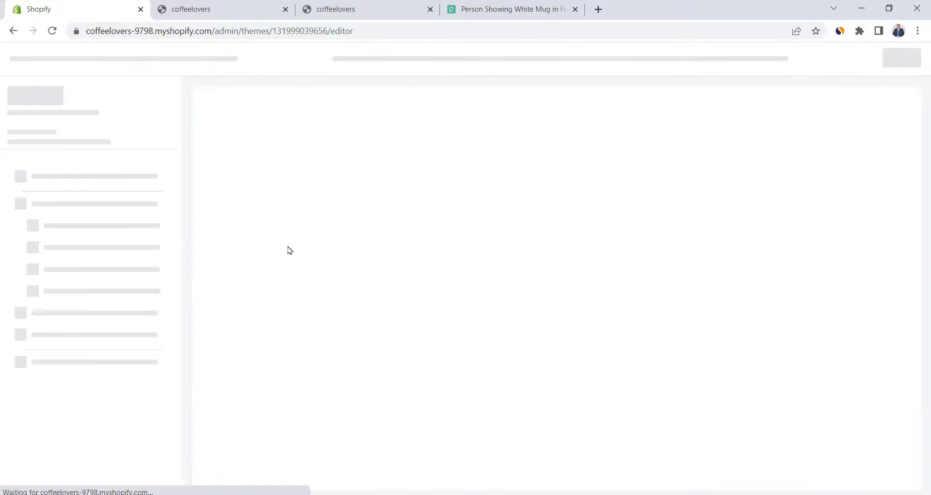
{"action": "scroll", "coordinate": [204, 255], "scroll_direction": "down", "scroll_amount": 3}
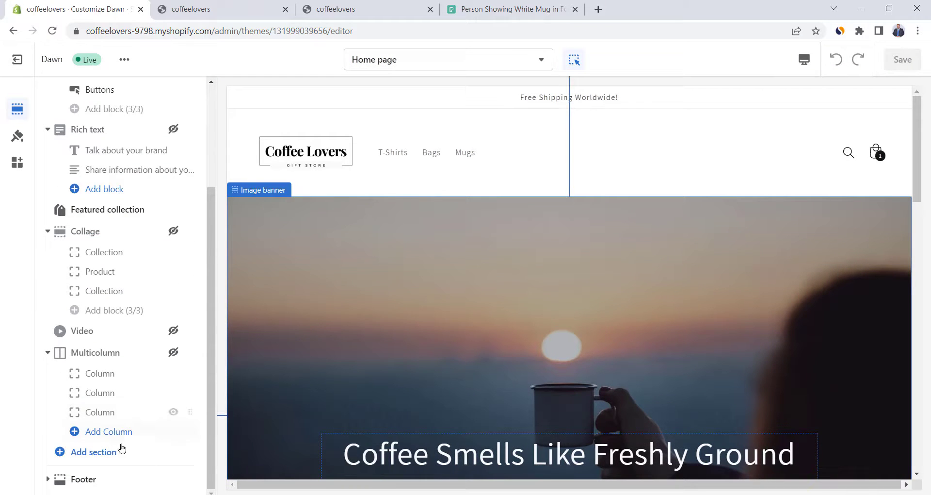
{"action": "left_click", "coordinate": [97, 478]}
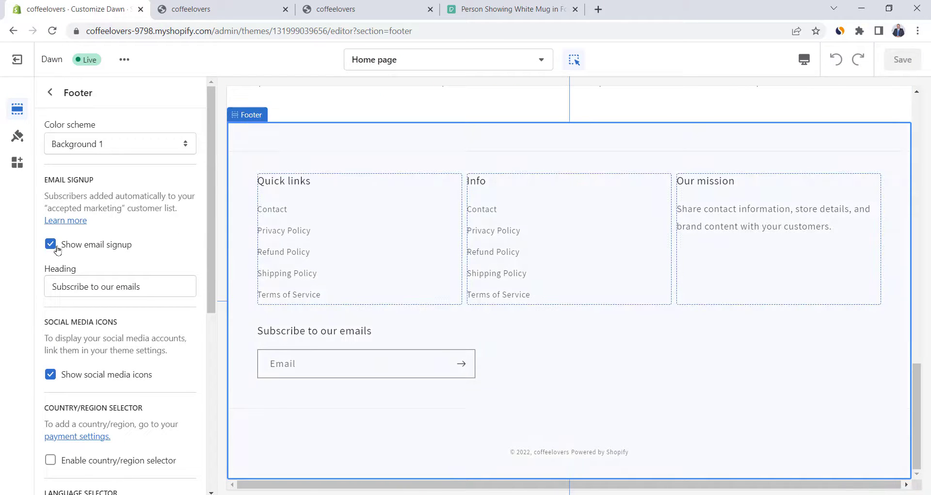
{"action": "left_click", "coordinate": [56, 247]}
{"action": "left_click", "coordinate": [50, 92]}
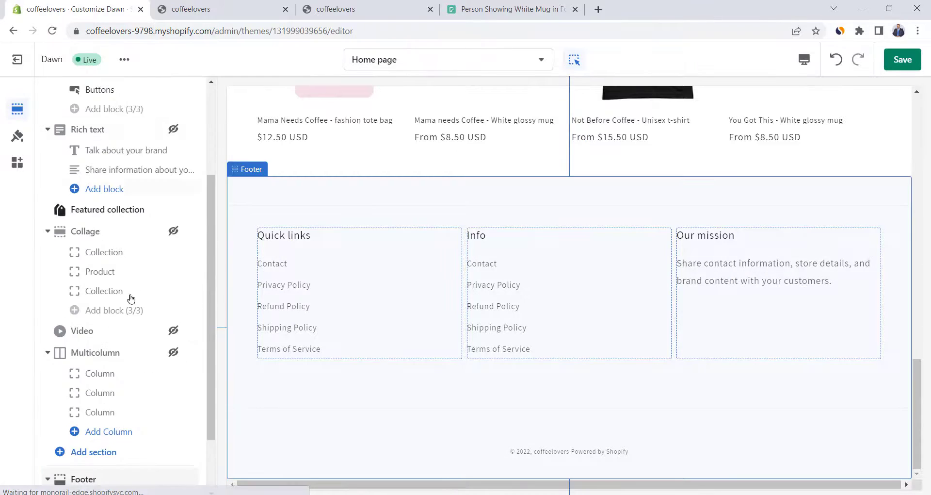
Hide the footer's Info block and change the Quick links menu heading to Customer Care
{"action": "scroll", "coordinate": [130, 298], "scroll_direction": "down", "scroll_amount": 2}
{"action": "left_click", "coordinate": [174, 441]}
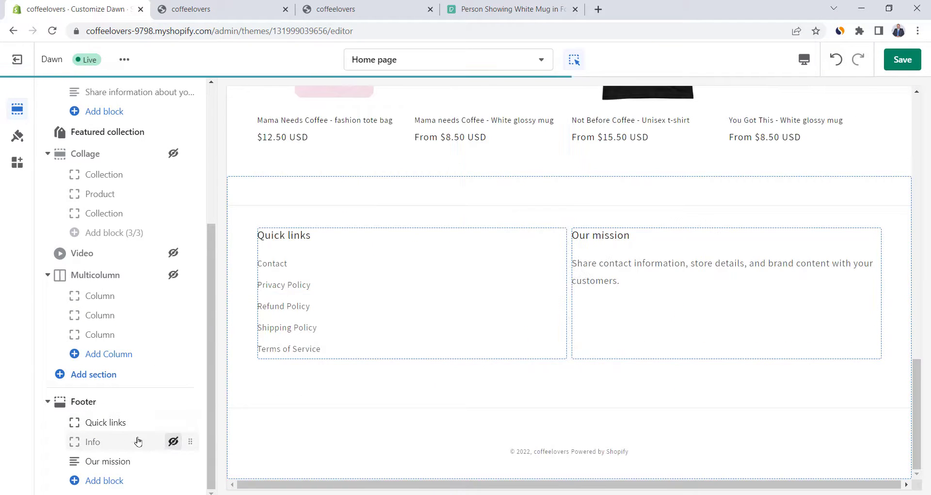
{"action": "left_click", "coordinate": [108, 424]}
{"action": "triple_click", "coordinate": [122, 138]}
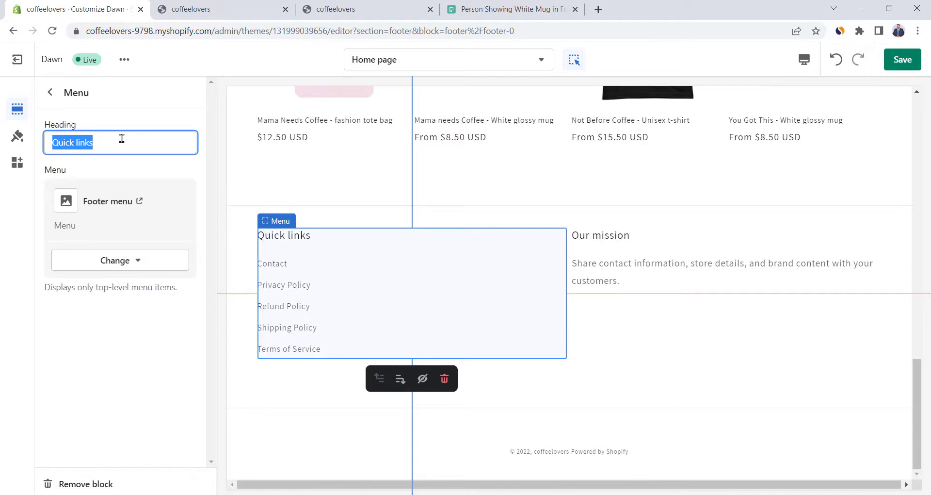
{"action": "type", "text": "Customer Care"}
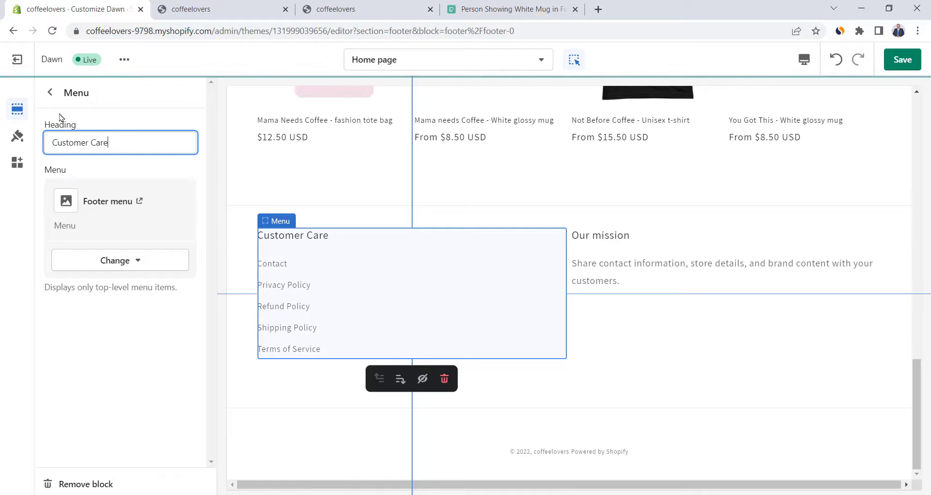
{"action": "left_click", "coordinate": [49, 92]}
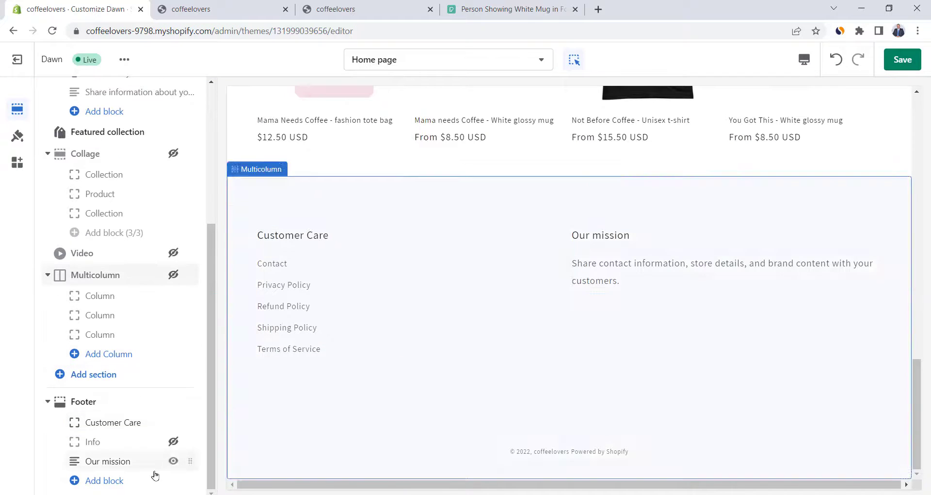
Hide the footer's Our mission block, save the theme changes and exit the theme editor
{"action": "left_click", "coordinate": [173, 461]}
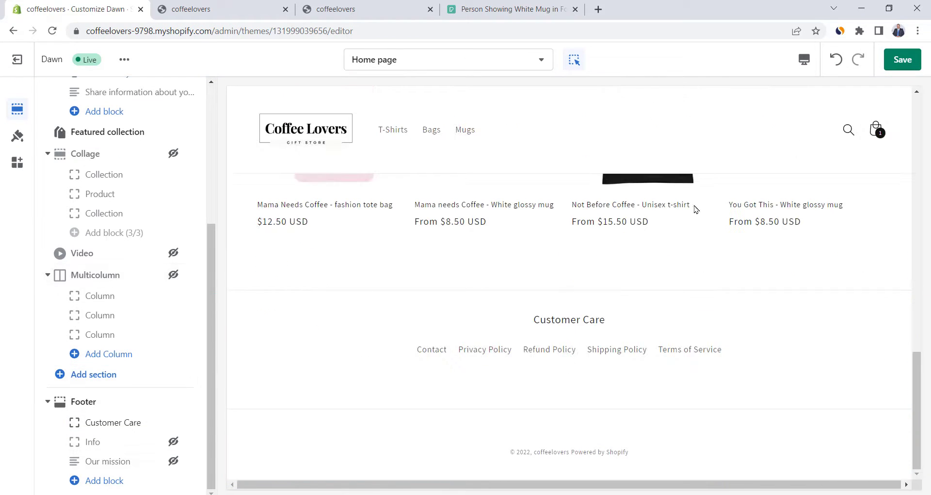
{"action": "left_click", "coordinate": [898, 64]}
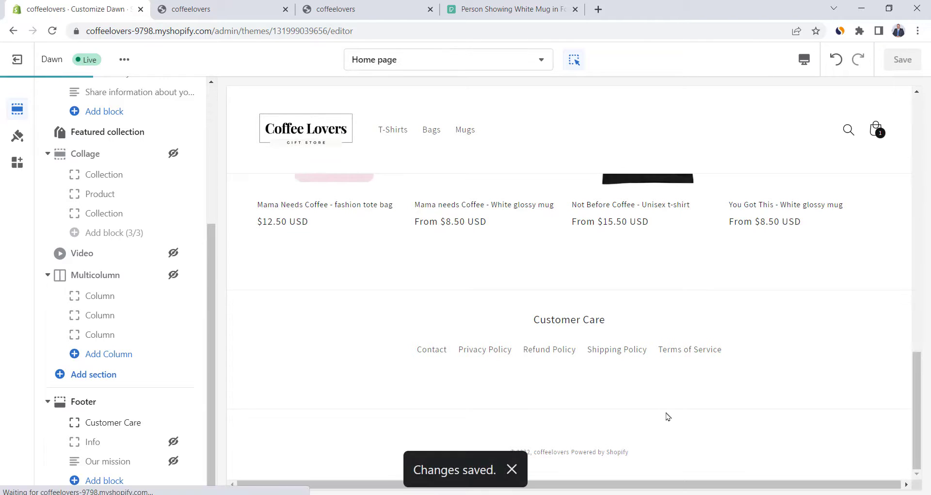
{"action": "left_click", "coordinate": [22, 60]}
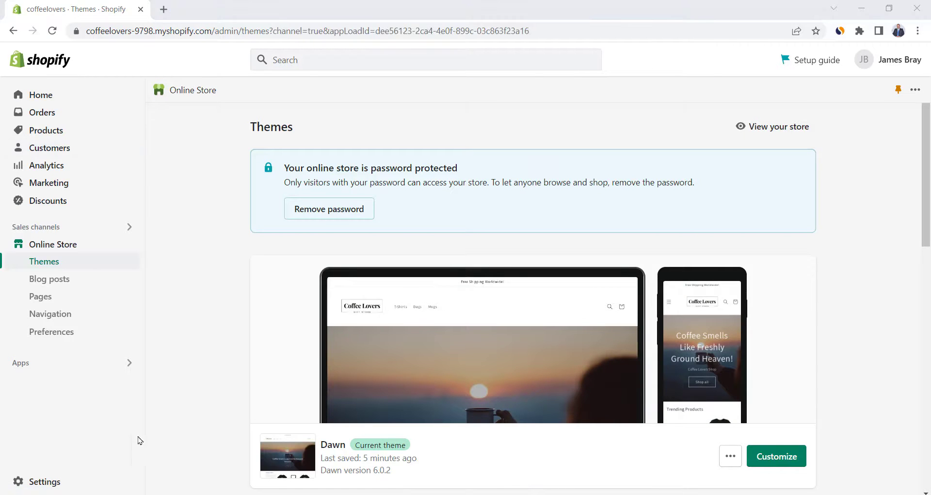
Open the store's shipping and delivery settings and examine the Printful app shipping profiles
{"action": "left_click", "coordinate": [67, 480]}
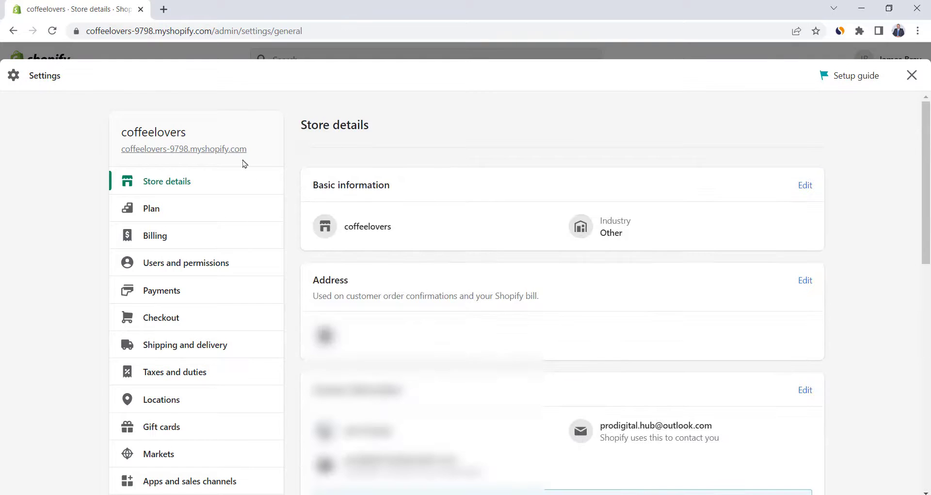
{"action": "left_click", "coordinate": [225, 345]}
{"action": "scroll", "coordinate": [534, 315], "scroll_direction": "down", "scroll_amount": 4}
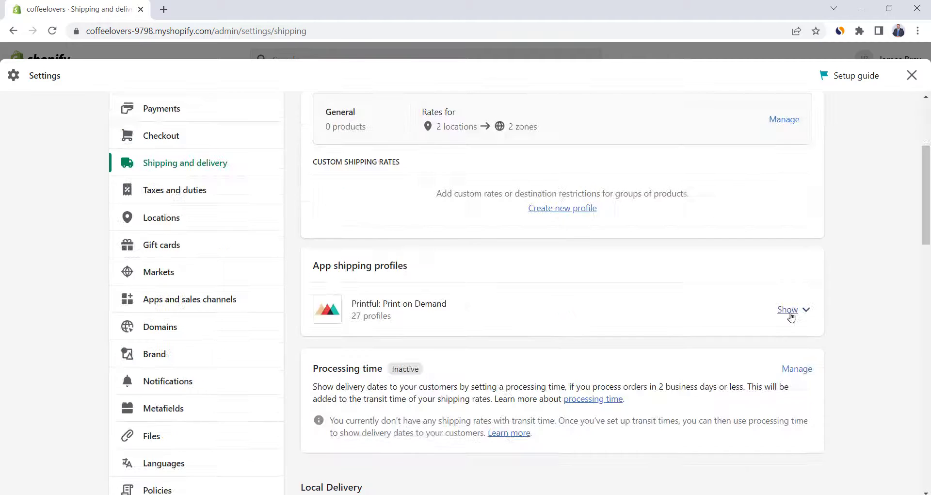
{"action": "left_click", "coordinate": [791, 313]}
{"action": "scroll", "coordinate": [469, 333], "scroll_direction": "down", "scroll_amount": 1}
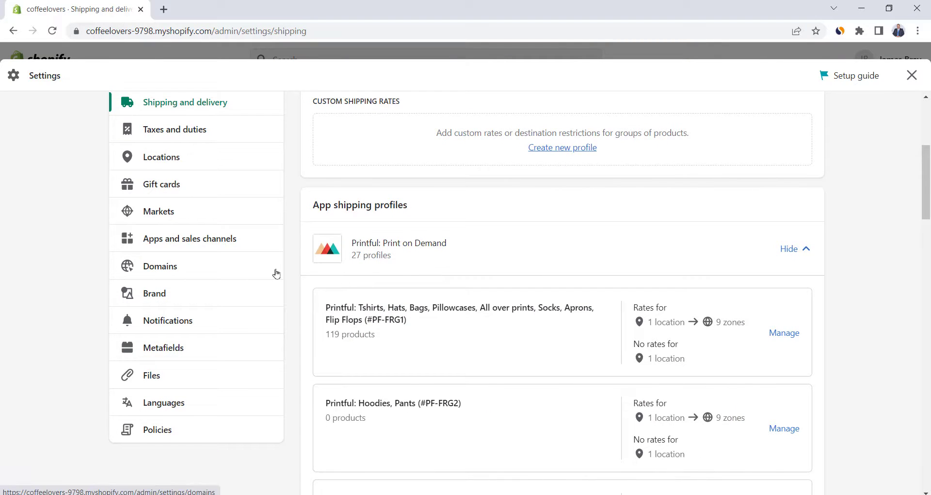
{"action": "scroll", "coordinate": [276, 274], "scroll_direction": "up", "scroll_amount": 1}
Add another country or region to the International market and save the market
{"action": "left_click", "coordinate": [156, 272]}
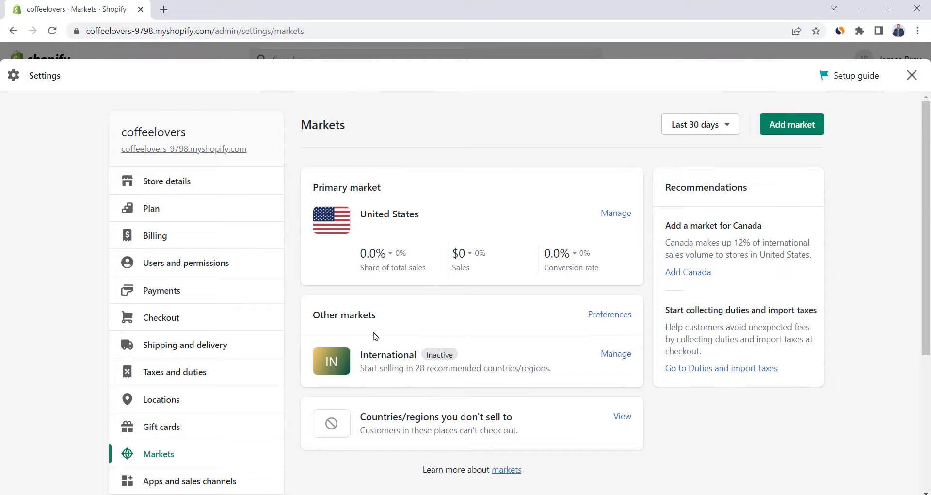
{"action": "left_click", "coordinate": [632, 353]}
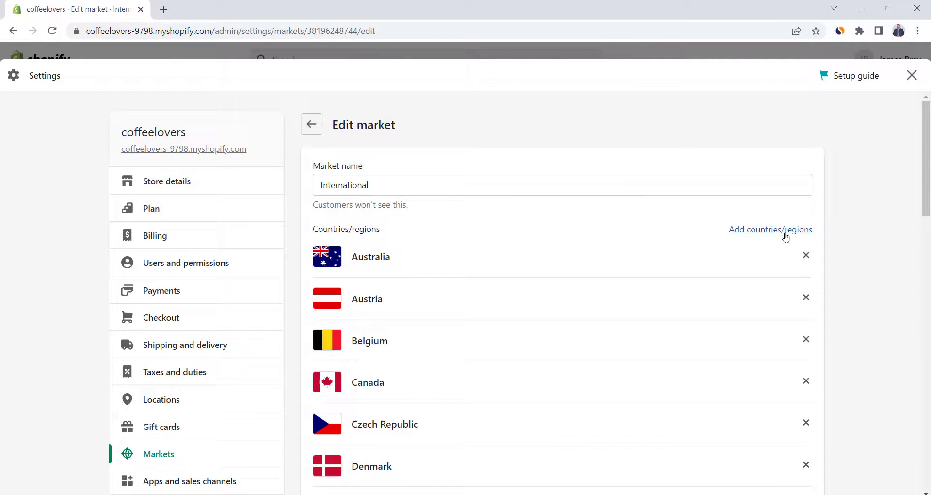
{"action": "left_click", "coordinate": [785, 235]}
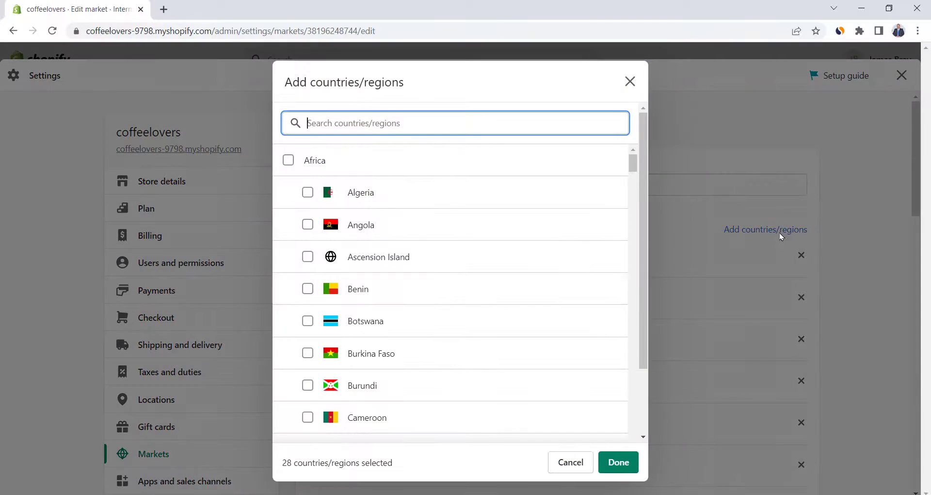
{"action": "scroll", "coordinate": [437, 332], "scroll_direction": "down", "scroll_amount": 3}
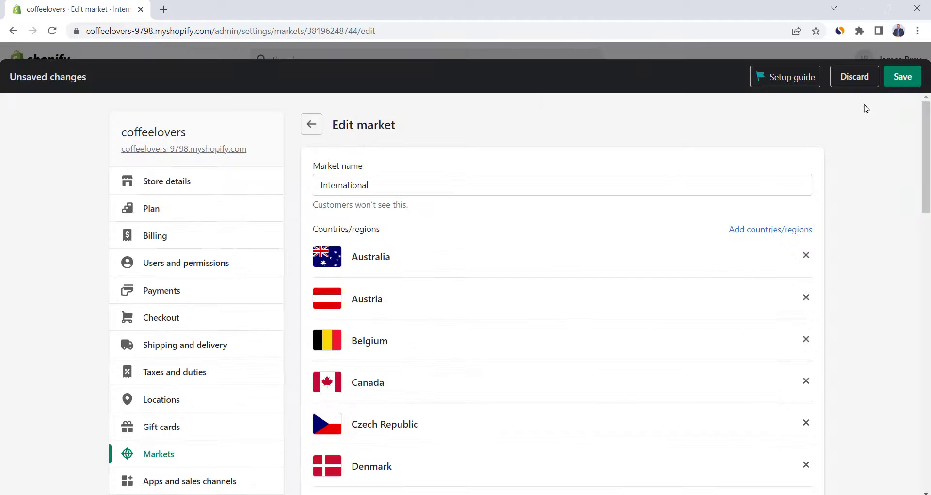
{"action": "left_click", "coordinate": [904, 80]}
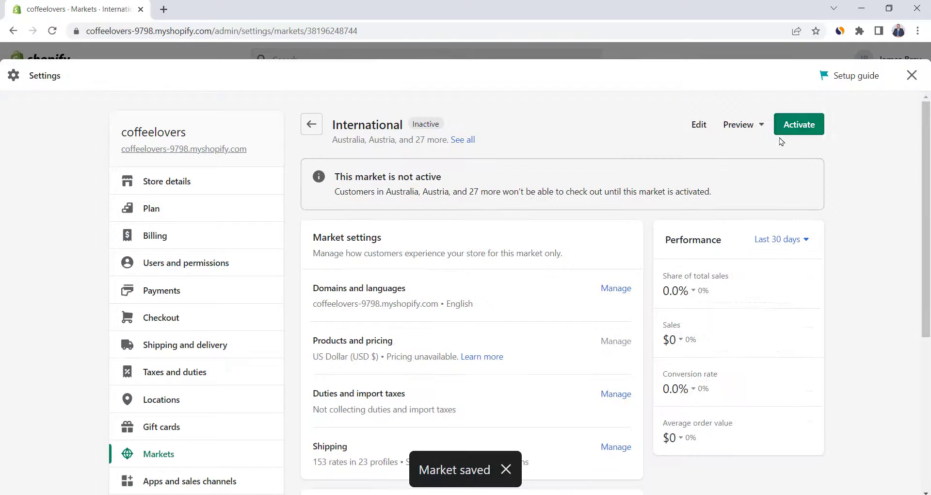
Activate the International market so that customers in its countries can check out
{"action": "left_click", "coordinate": [803, 127]}
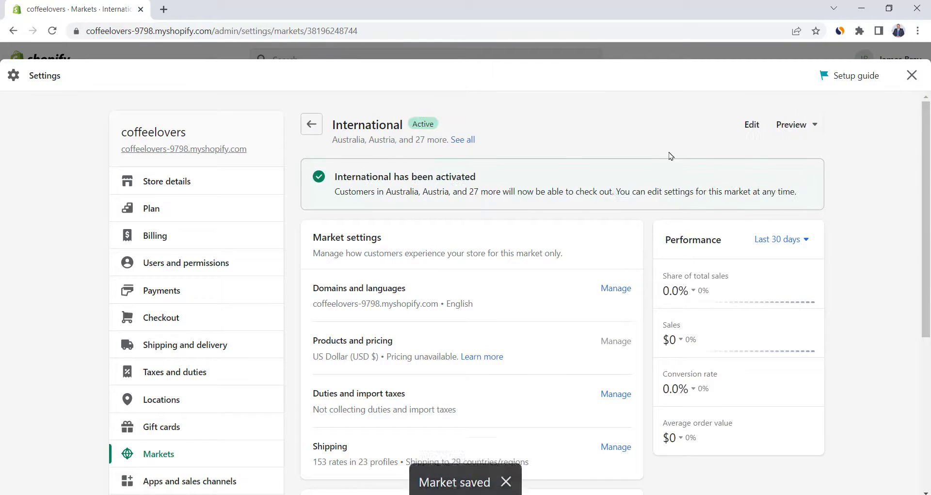
{"action": "key", "text": "Escape"}
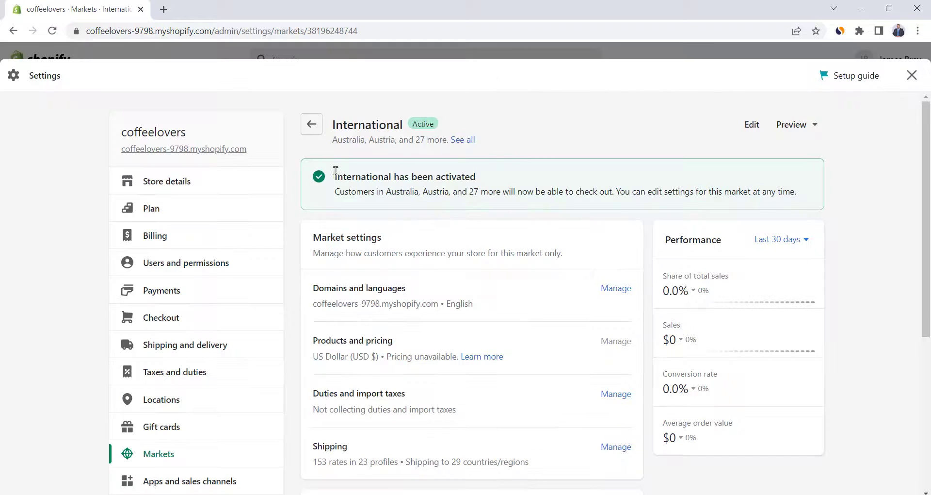
{"action": "left_click_drag", "start_coordinate": [335, 171], "coordinate": [487, 185]}
{"action": "left_click", "coordinate": [488, 146]}
Open the Payments settings and examine the third-party payment providers and the supported payment methods
{"action": "left_click", "coordinate": [199, 291]}
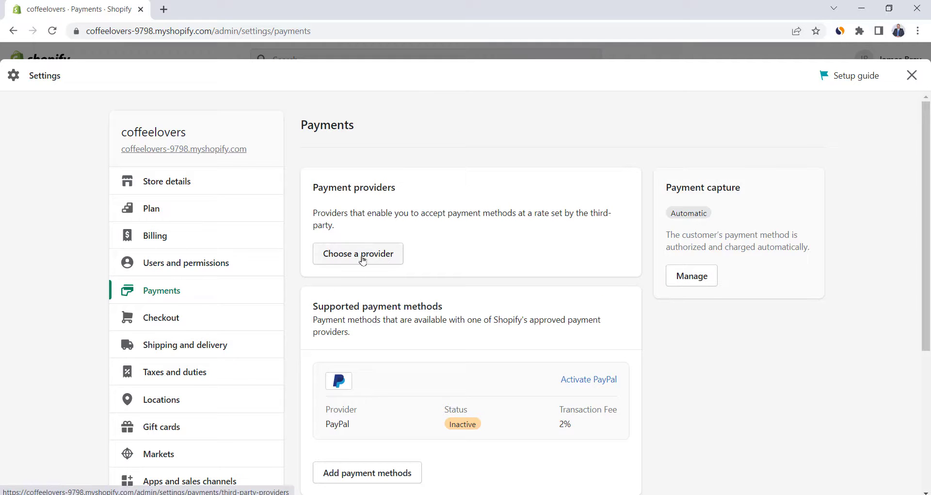
{"action": "left_click", "coordinate": [362, 257]}
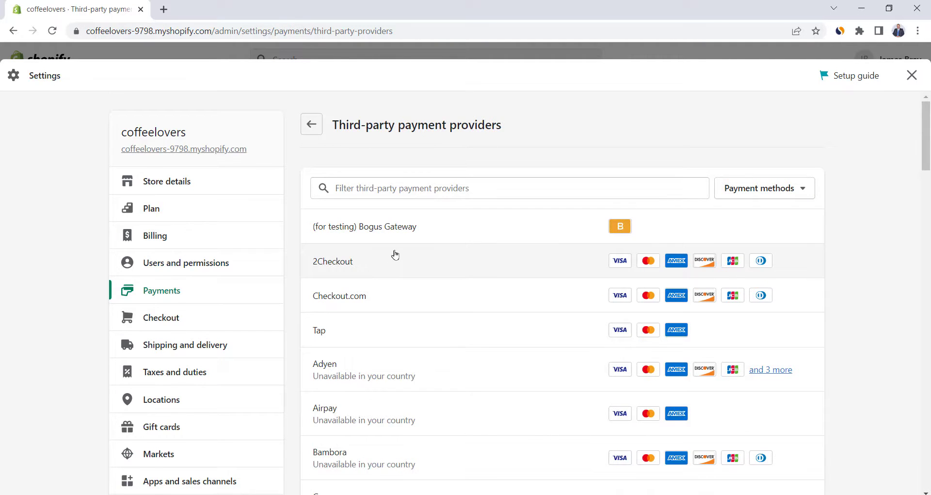
{"action": "scroll", "coordinate": [395, 255], "scroll_direction": "down", "scroll_amount": 6}
{"action": "scroll", "coordinate": [395, 254], "scroll_direction": "up", "scroll_amount": 6}
{"action": "left_click", "coordinate": [312, 129]}
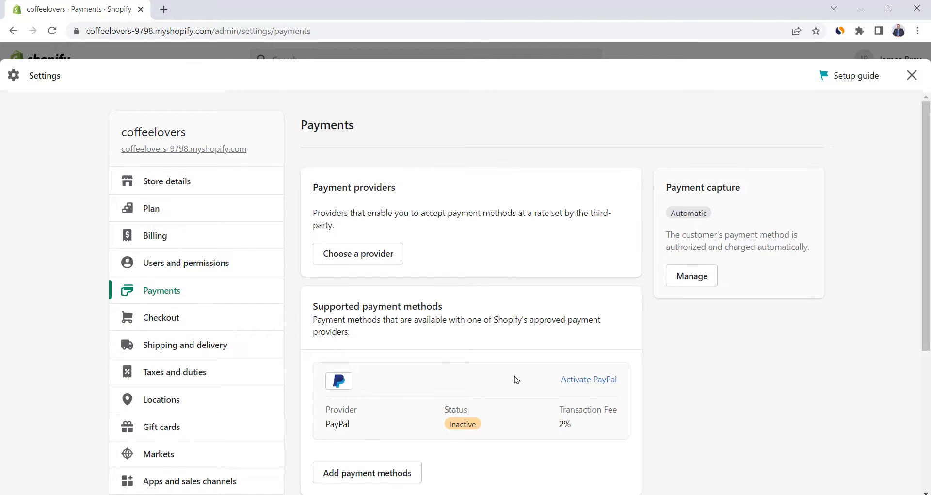
{"action": "scroll", "coordinate": [516, 380], "scroll_direction": "down", "scroll_amount": 1}
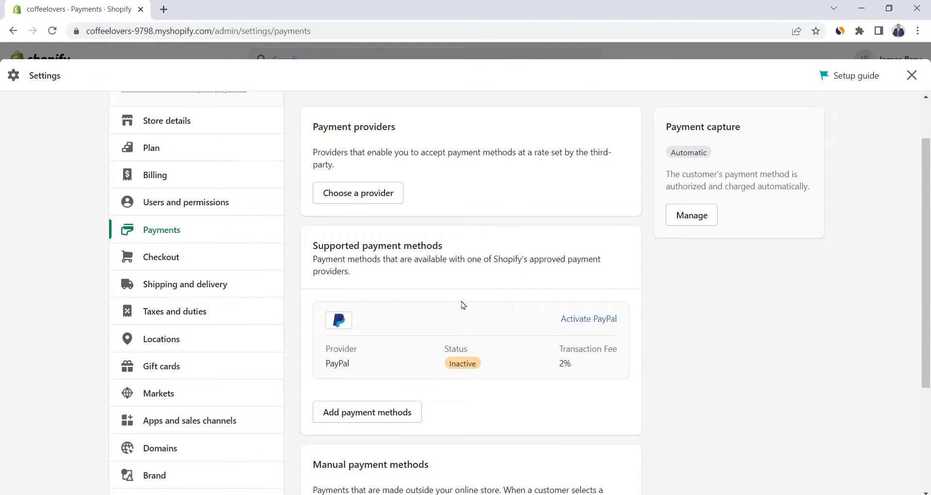
{"action": "scroll", "coordinate": [462, 305], "scroll_direction": "up", "scroll_amount": 1}
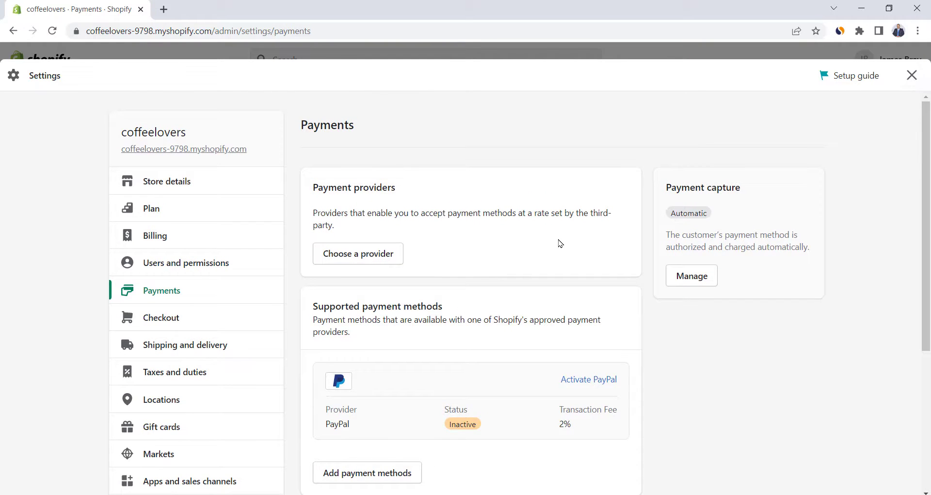
Look up coffeeloversmarket.com as a new domain, review its order summary, and close the settings without buying
{"action": "scroll", "coordinate": [561, 243], "scroll_direction": "down", "scroll_amount": 1}
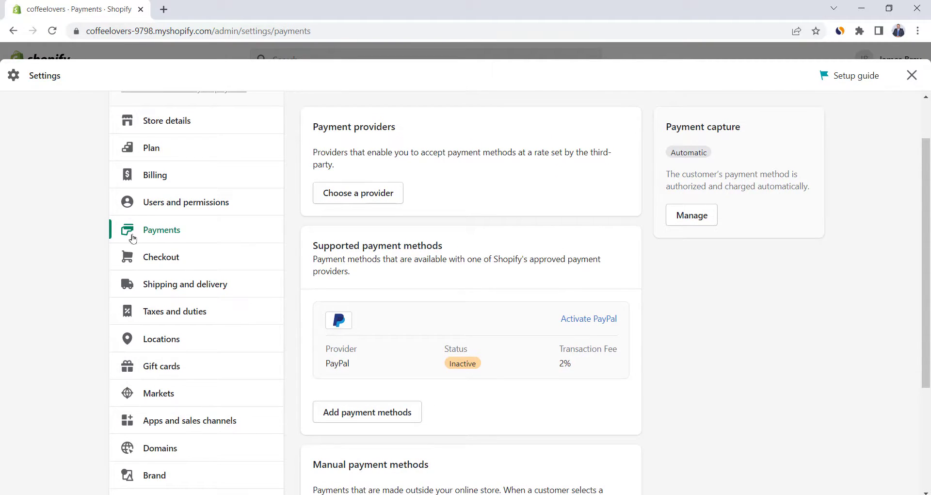
{"action": "scroll", "coordinate": [133, 239], "scroll_direction": "down", "scroll_amount": 2}
{"action": "left_click", "coordinate": [172, 331]}
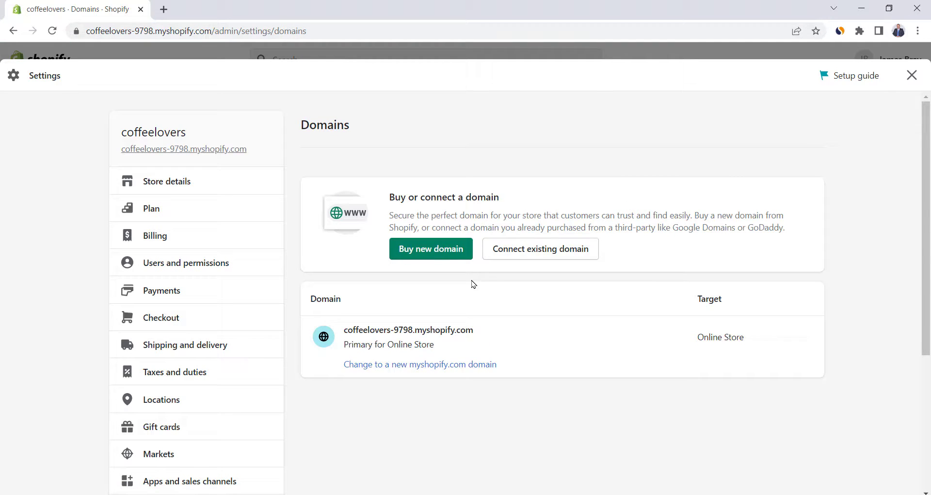
{"action": "left_click", "coordinate": [428, 247]}
{"action": "type", "text": "c"}
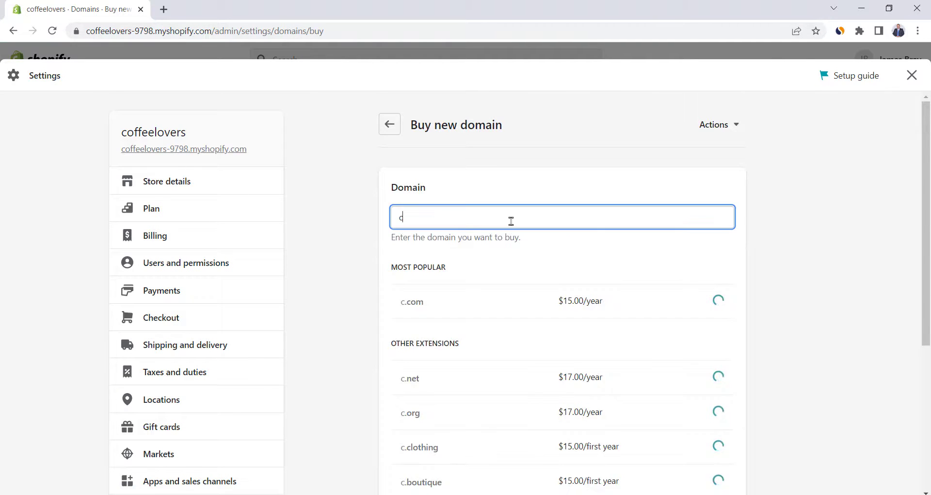
{"action": "type", "text": "offee"}
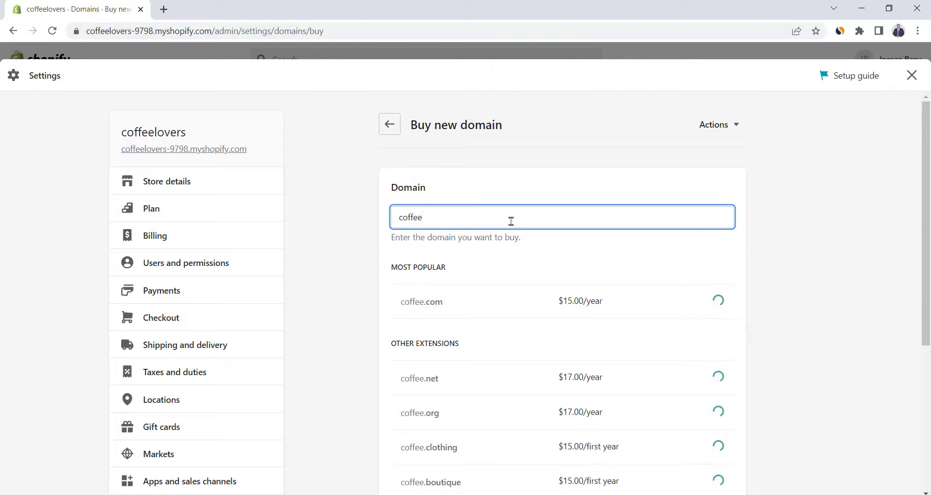
{"action": "type", "text": "love"}
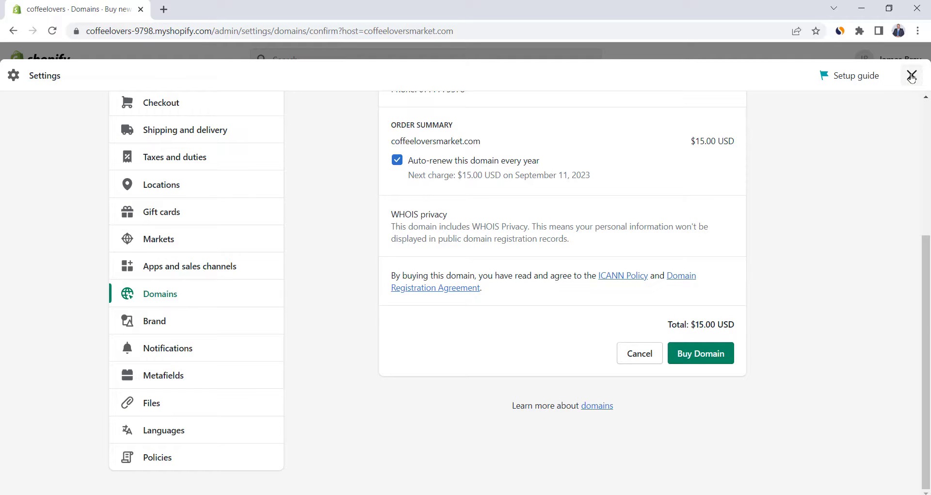
{"action": "left_click", "coordinate": [912, 76]}
Turn off the visitor password restriction in the Online Store preferences, save the settings, and dismiss the launch dialog
{"action": "left_click", "coordinate": [60, 332]}
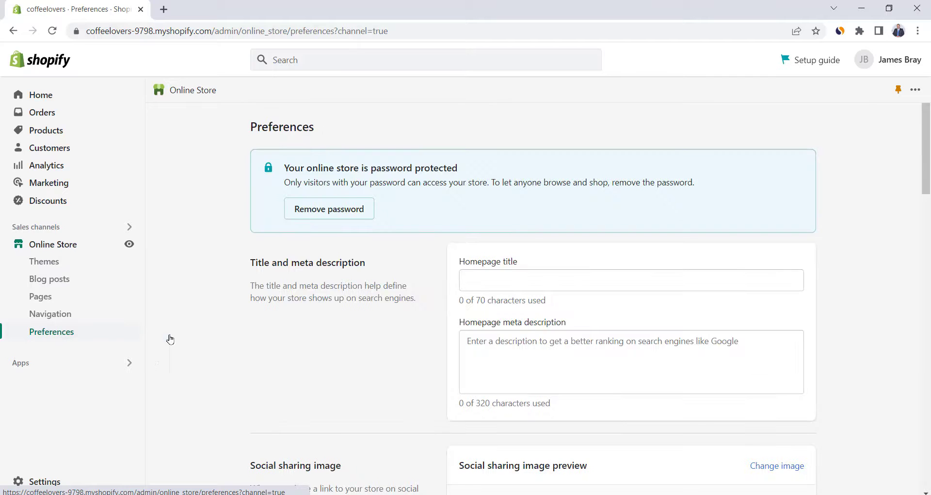
{"action": "triple_click", "coordinate": [423, 171]}
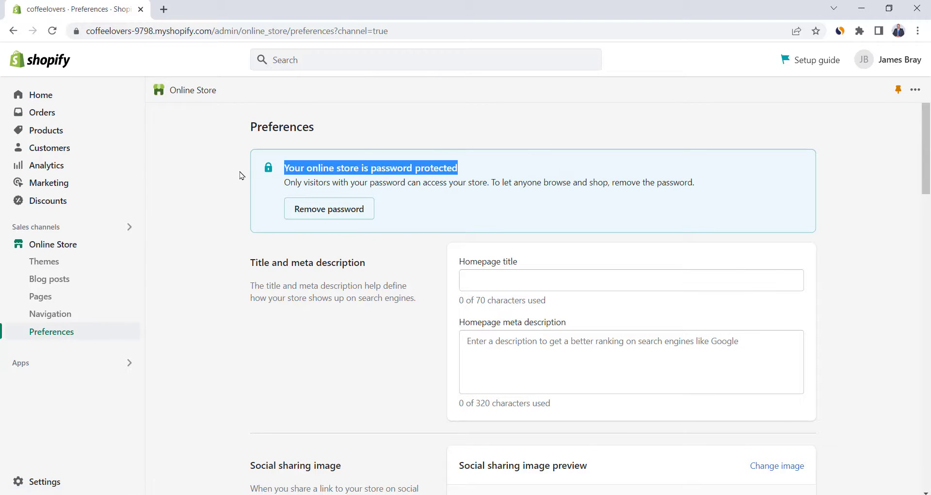
{"action": "left_click", "coordinate": [513, 174]}
{"action": "scroll", "coordinate": [390, 357], "scroll_direction": "down", "scroll_amount": 15}
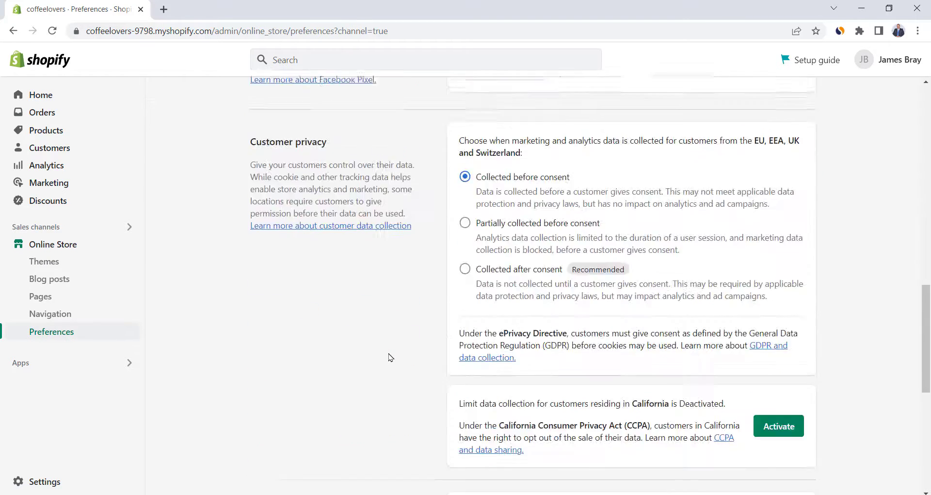
{"action": "scroll", "coordinate": [391, 357], "scroll_direction": "down", "scroll_amount": 4}
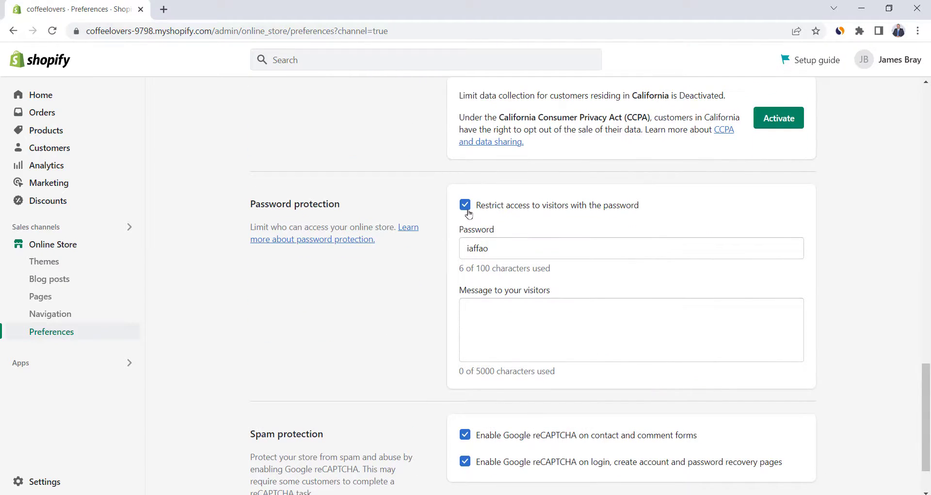
{"action": "left_click", "coordinate": [467, 210]}
{"action": "left_click", "coordinate": [808, 61]}
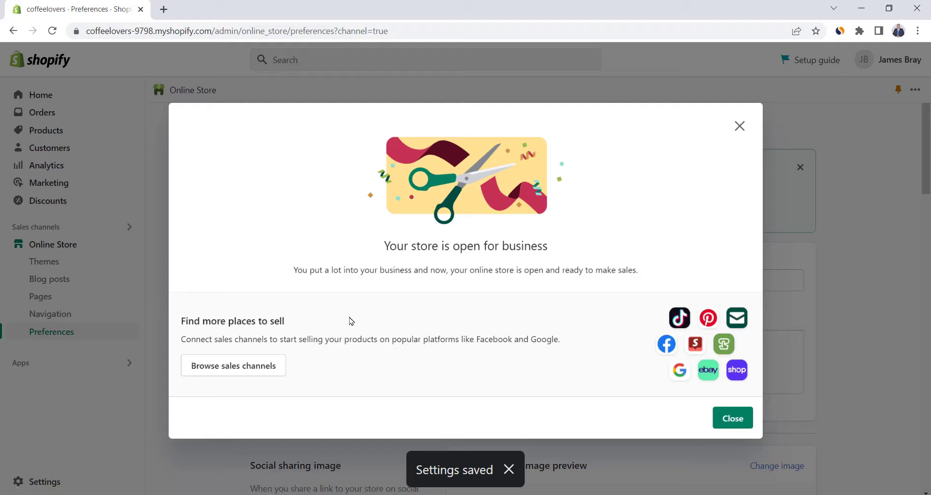
{"action": "left_click", "coordinate": [740, 126]}
View the live coffeelovers storefront and examine its home page from the header and banner through the Trending Products to the Customer Care footer
{"action": "scroll", "coordinate": [453, 197], "scroll_direction": "down", "scroll_amount": 14}
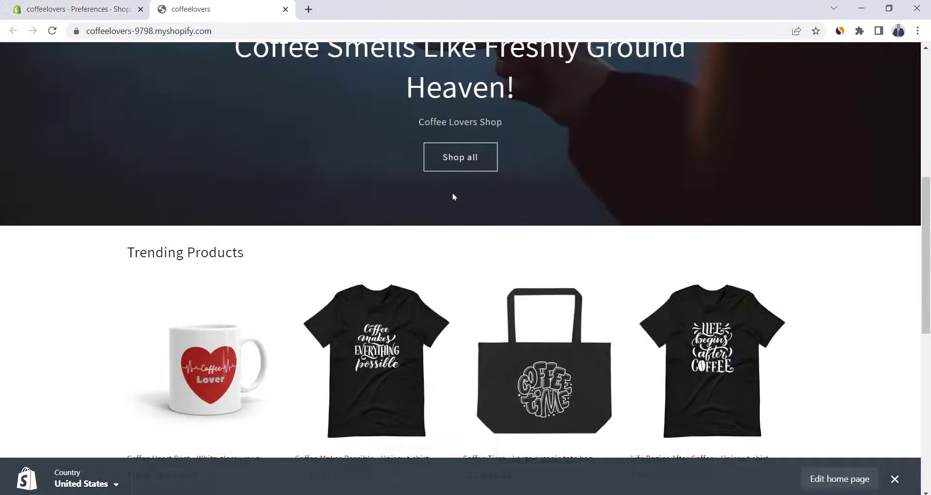
{"action": "scroll", "coordinate": [454, 196], "scroll_direction": "up", "scroll_amount": 6}
{"action": "scroll", "coordinate": [454, 196], "scroll_direction": "up", "scroll_amount": 5}
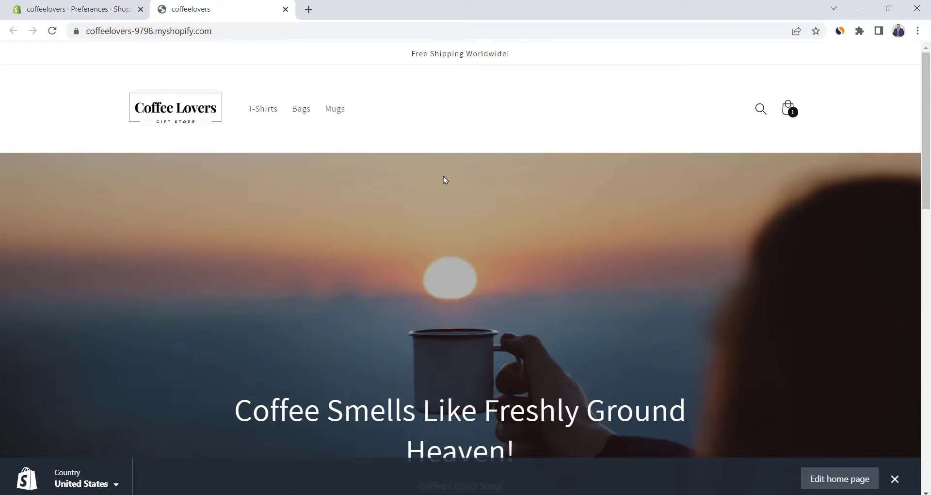
{"action": "scroll", "coordinate": [444, 180], "scroll_direction": "down", "scroll_amount": 15}
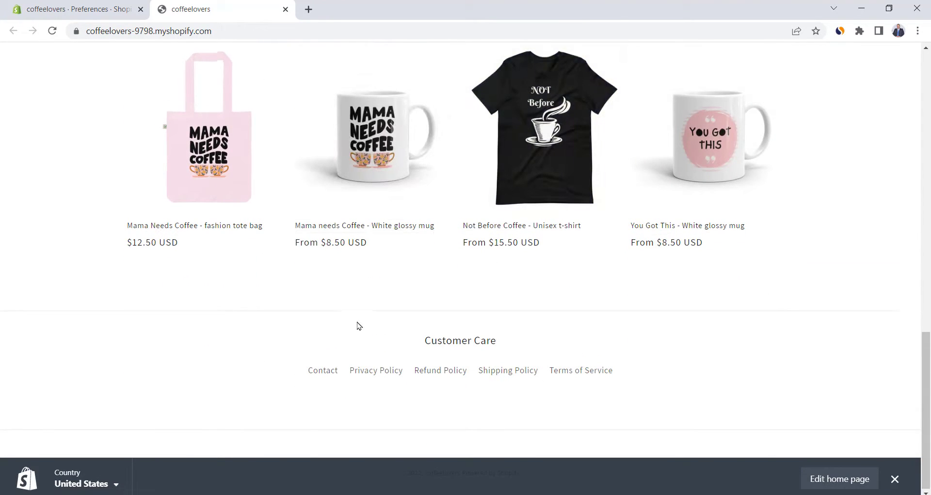
{"action": "scroll", "coordinate": [359, 325], "scroll_direction": "up", "scroll_amount": 15}
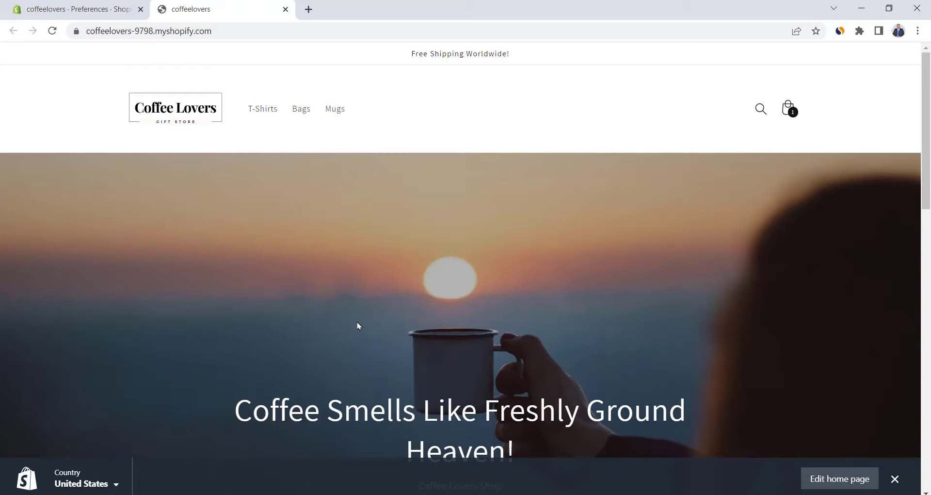